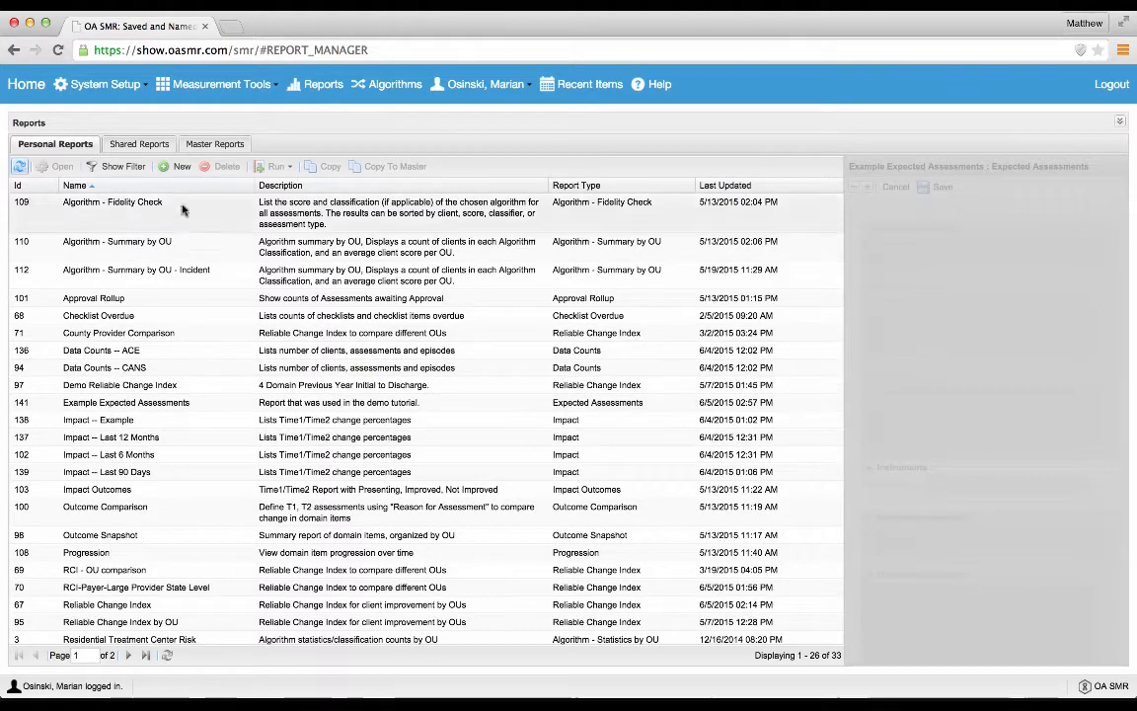
# Step: Create a personal report from the Reliable Change Index base configuration for client improvement by OUs
pyautogui.click(181, 169)
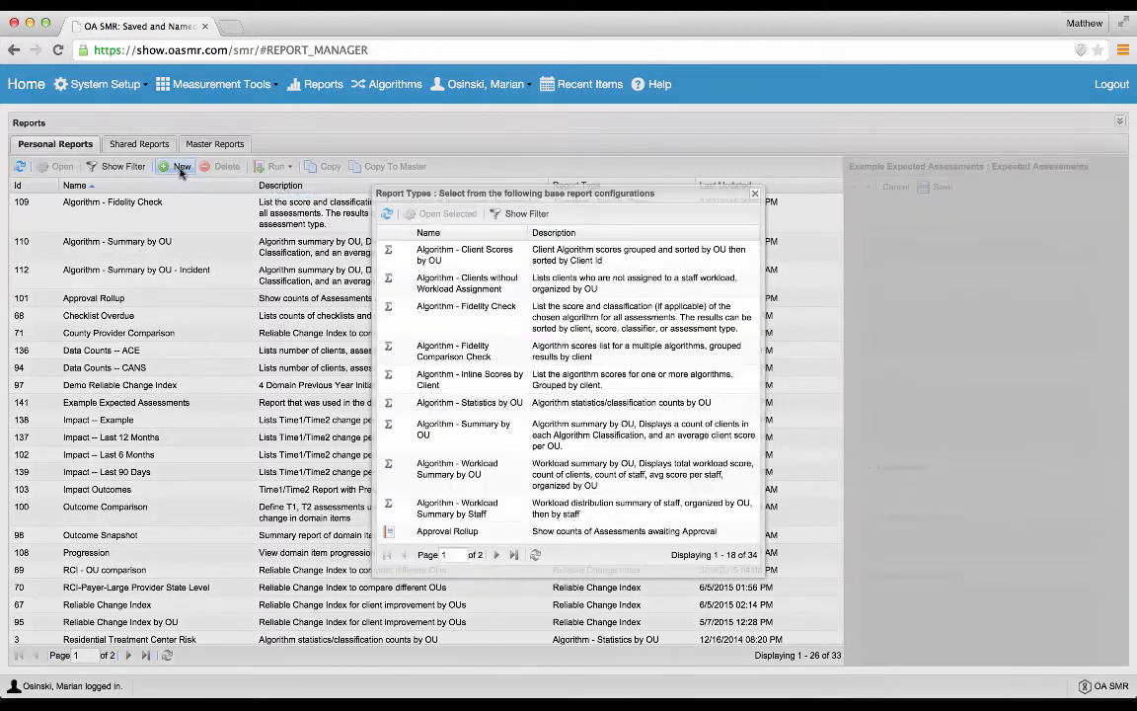
pyautogui.click(499, 553)
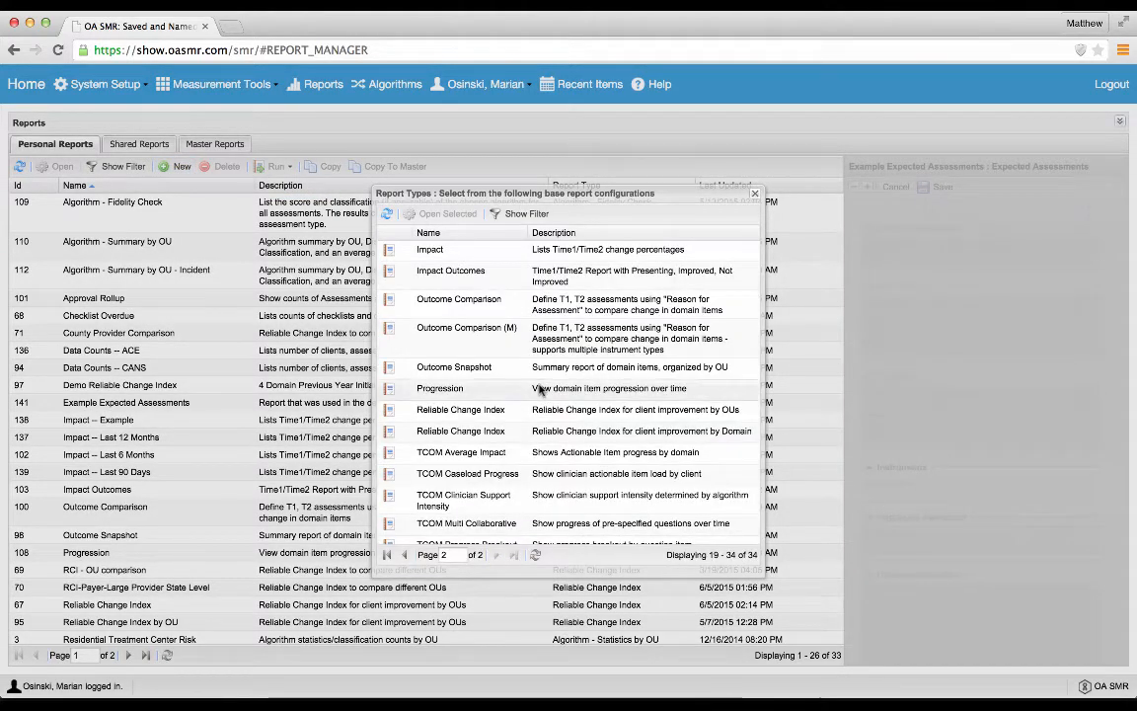
pyautogui.click(494, 411)
pyautogui.doubleClick(493, 410)
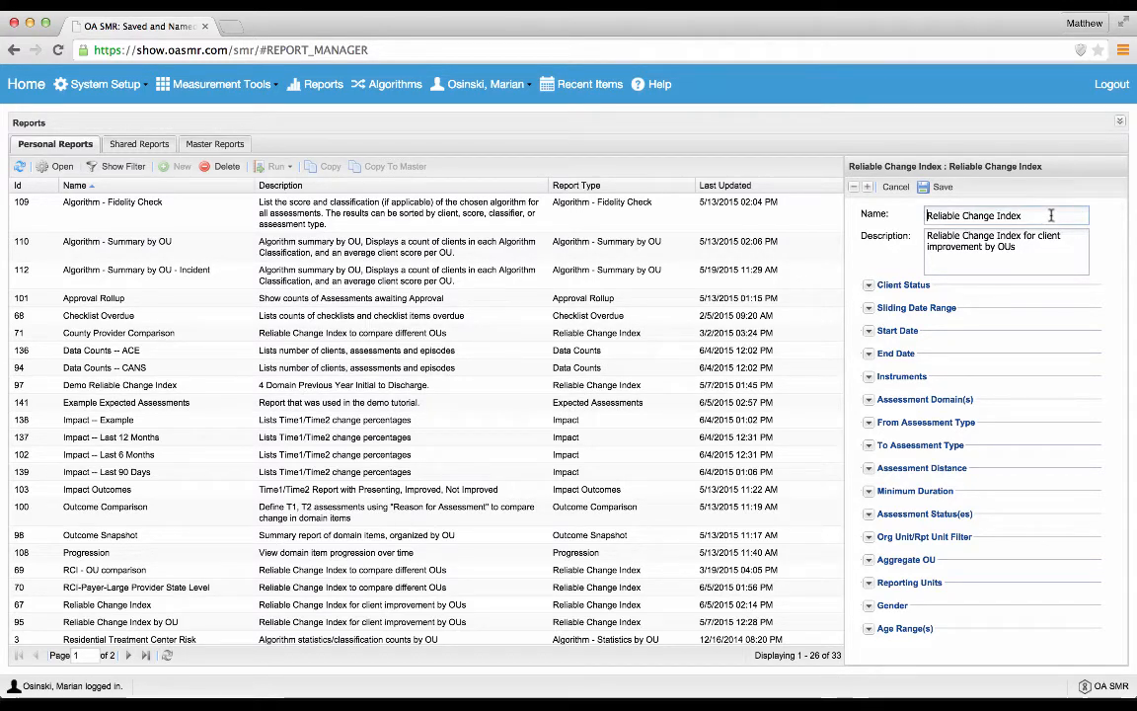
pyautogui.write('Examp')
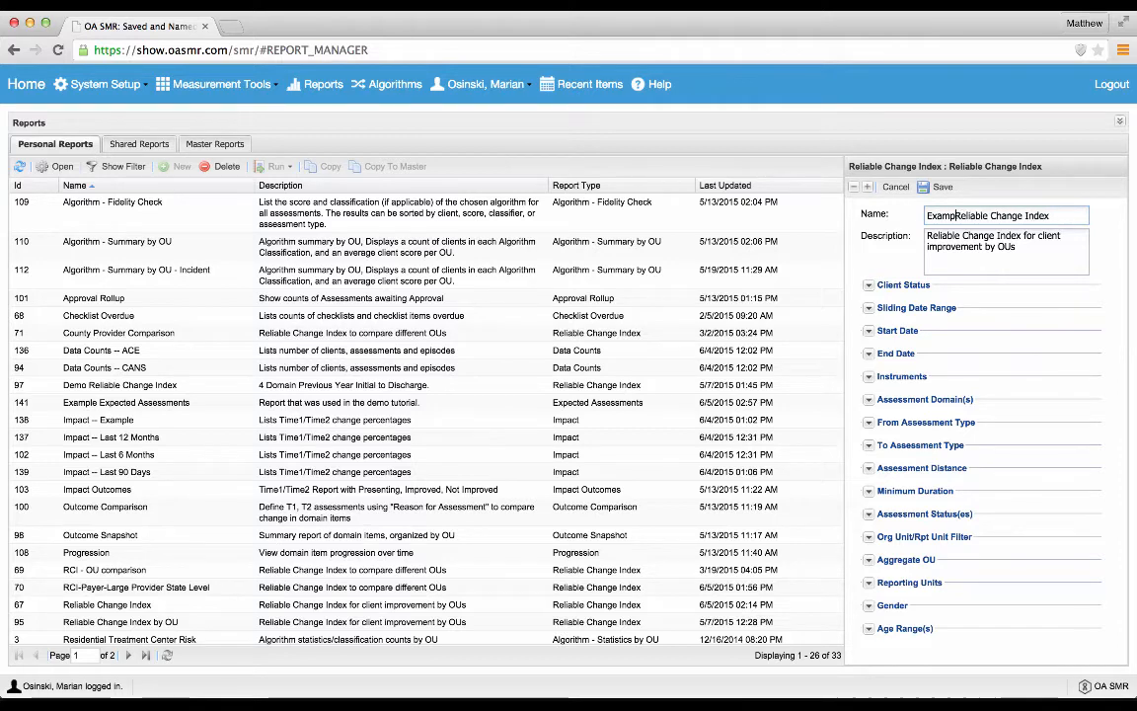
pyautogui.write('le')
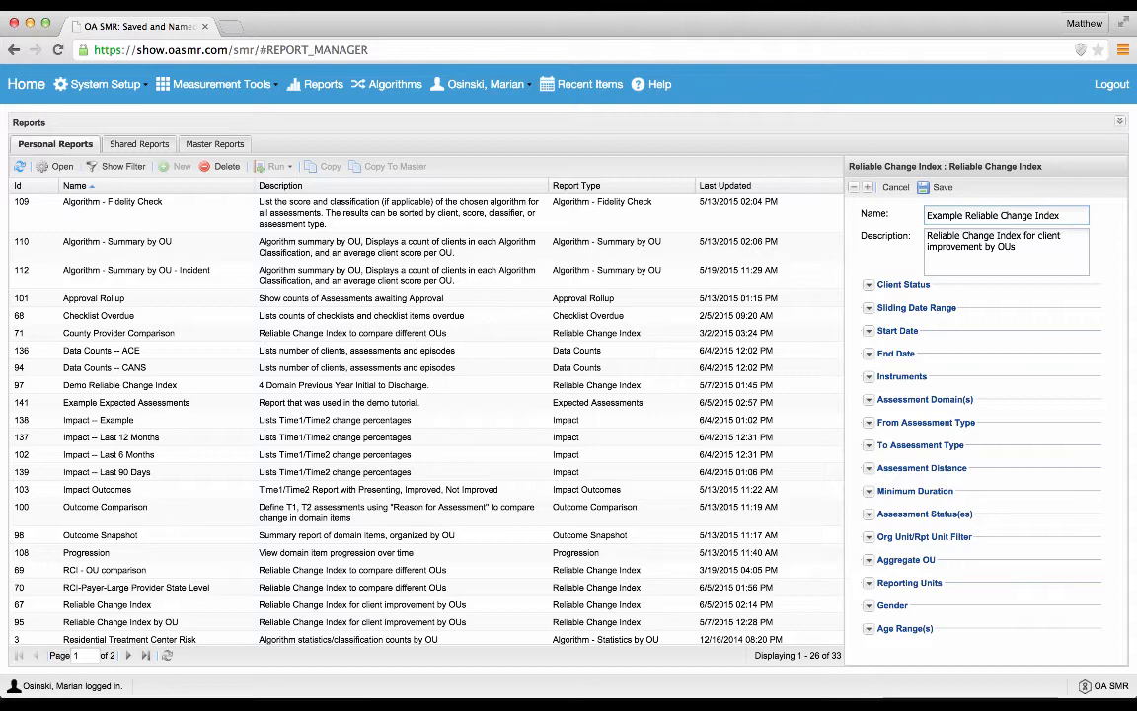
pyautogui.press('super+a')
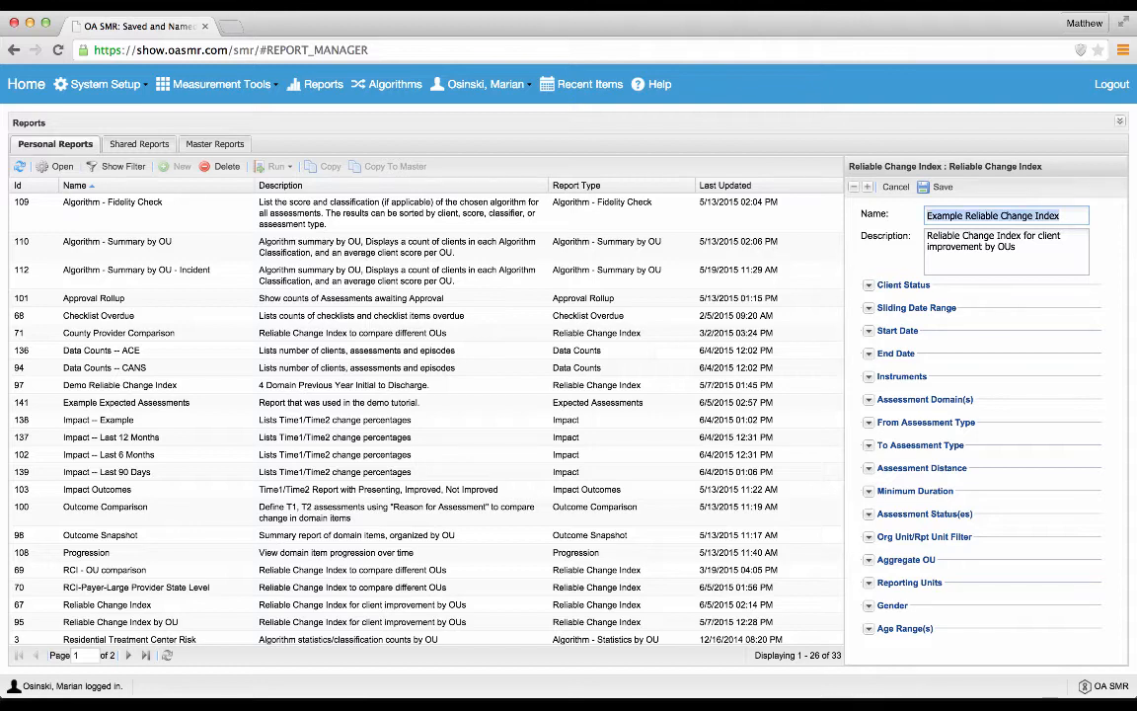
pyautogui.write('RCI ')
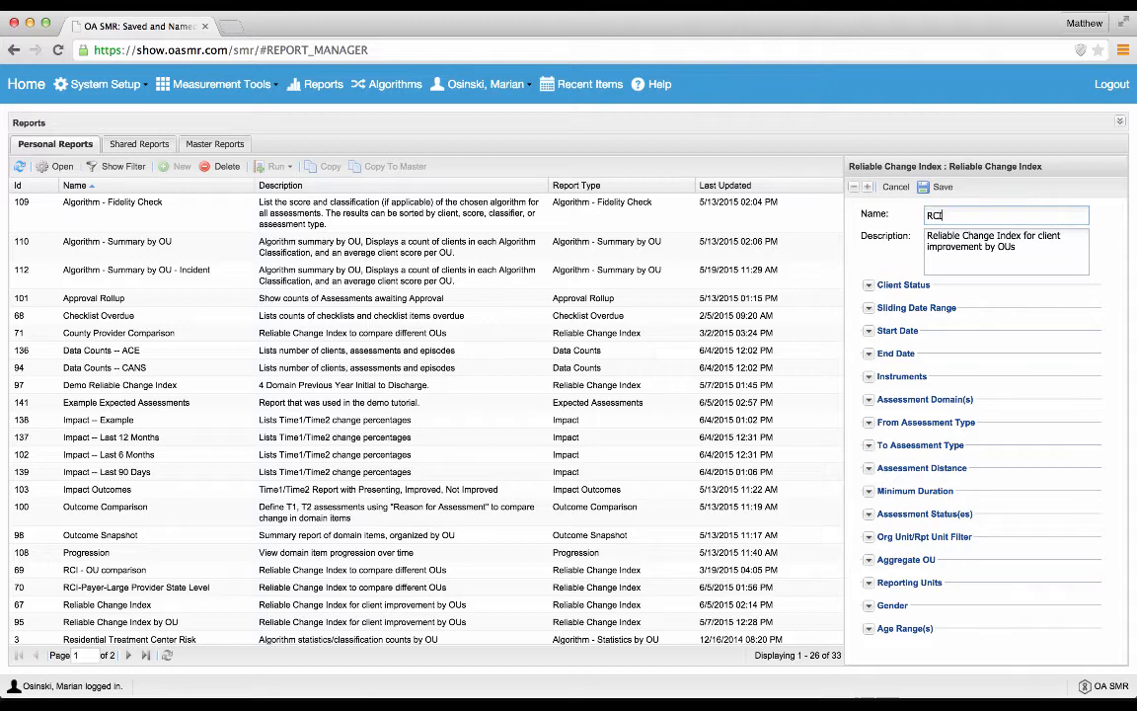
pyautogui.write('for Prev Year/all providers')
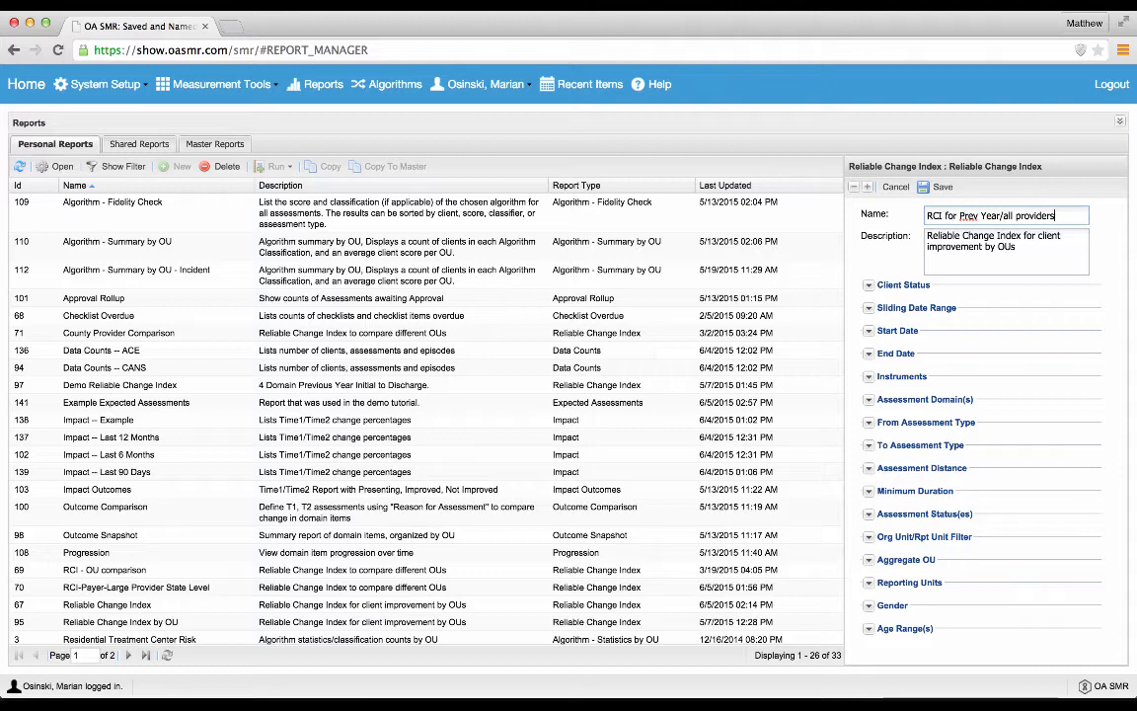
# Step: Replace the report's name with "Example RCI"
pyautogui.press('super+a')
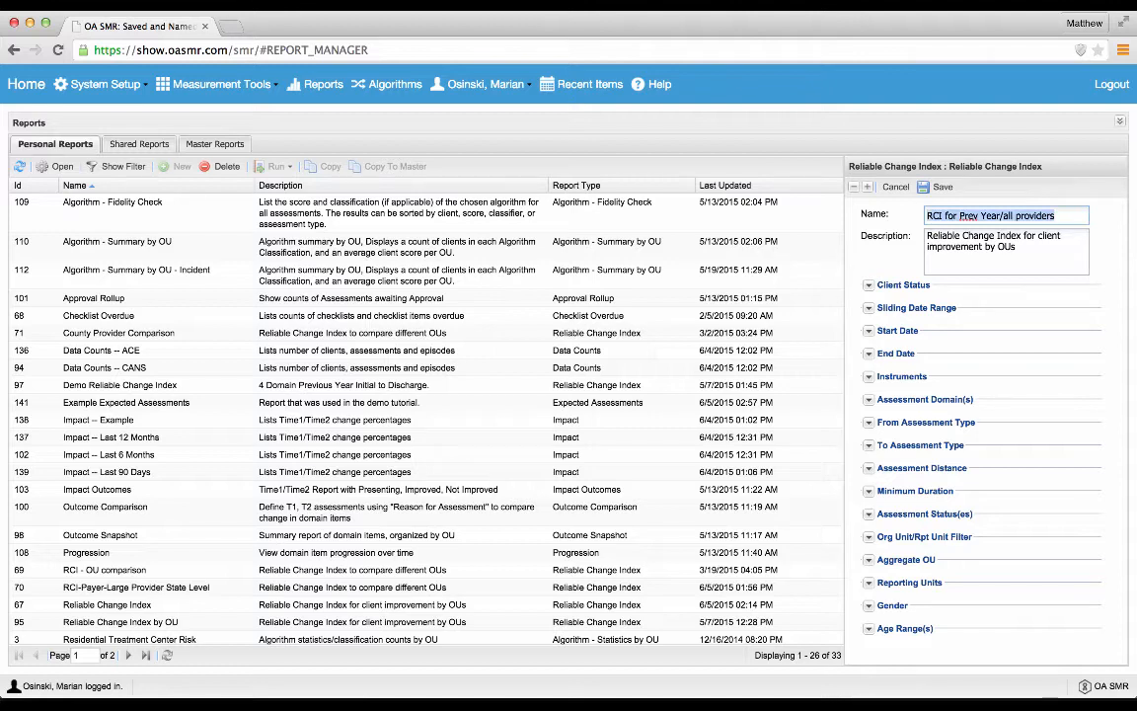
pyautogui.write('Example RC')
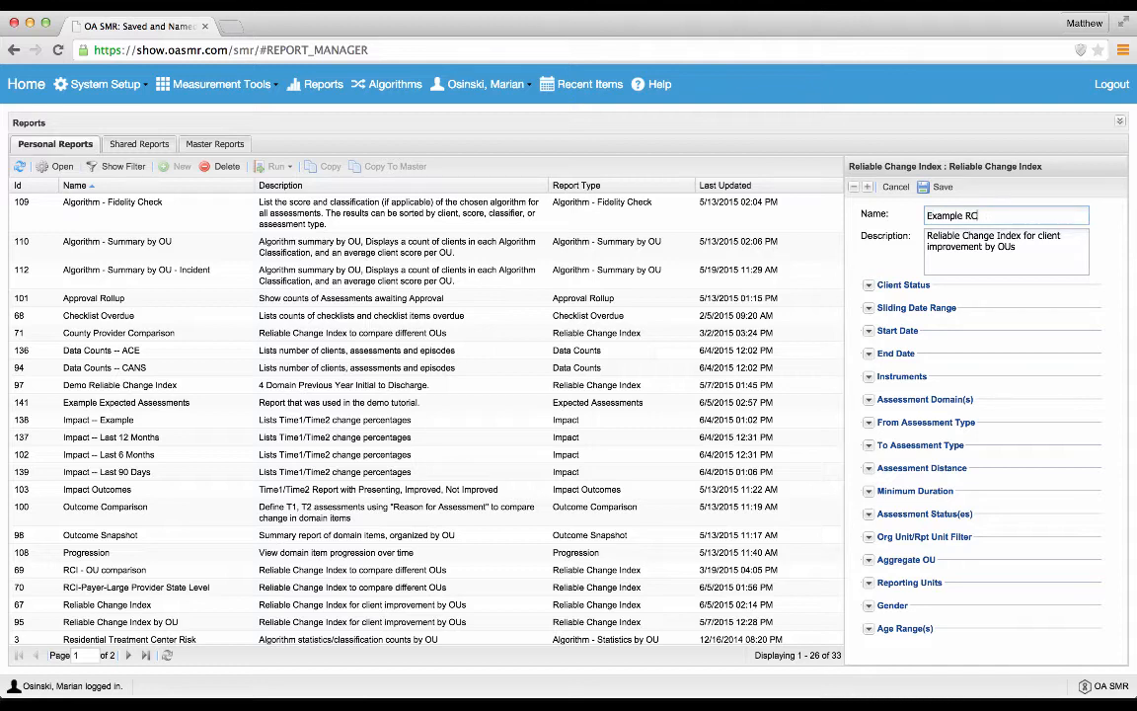
pyautogui.write('I')
# Step: Add "for tutorial demonstration." to the end of the report's description
pyautogui.press('Tab')
pyautogui.press('Down')
pyautogui.press('Down')
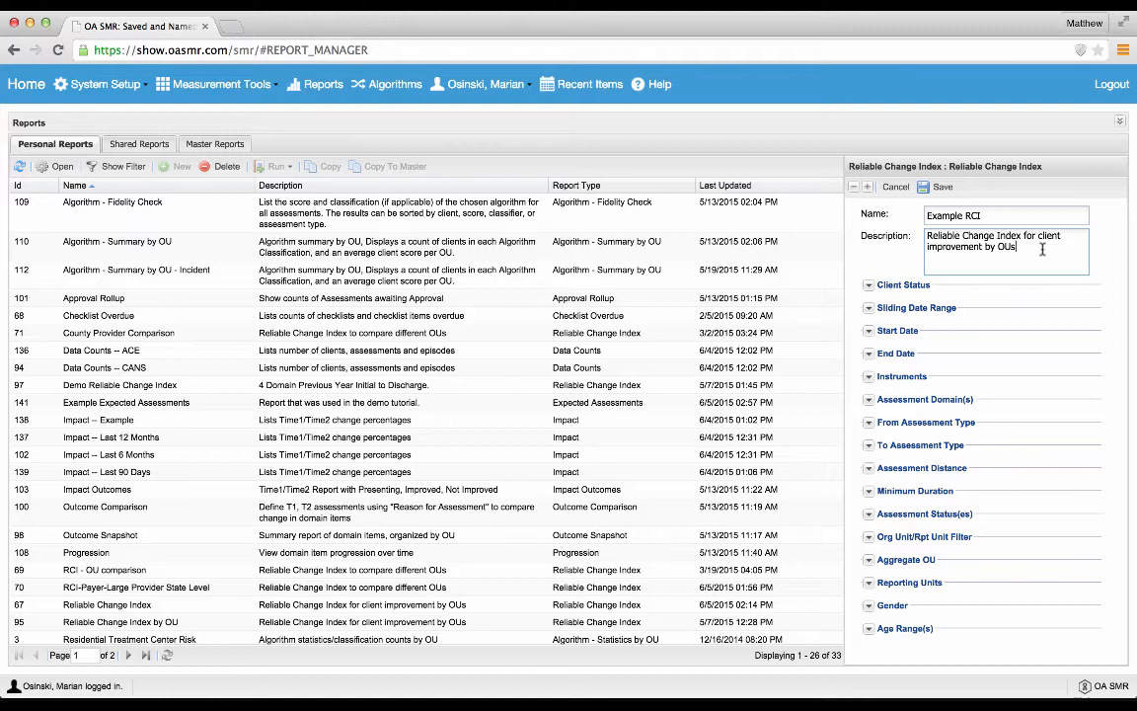
pyautogui.write('for')
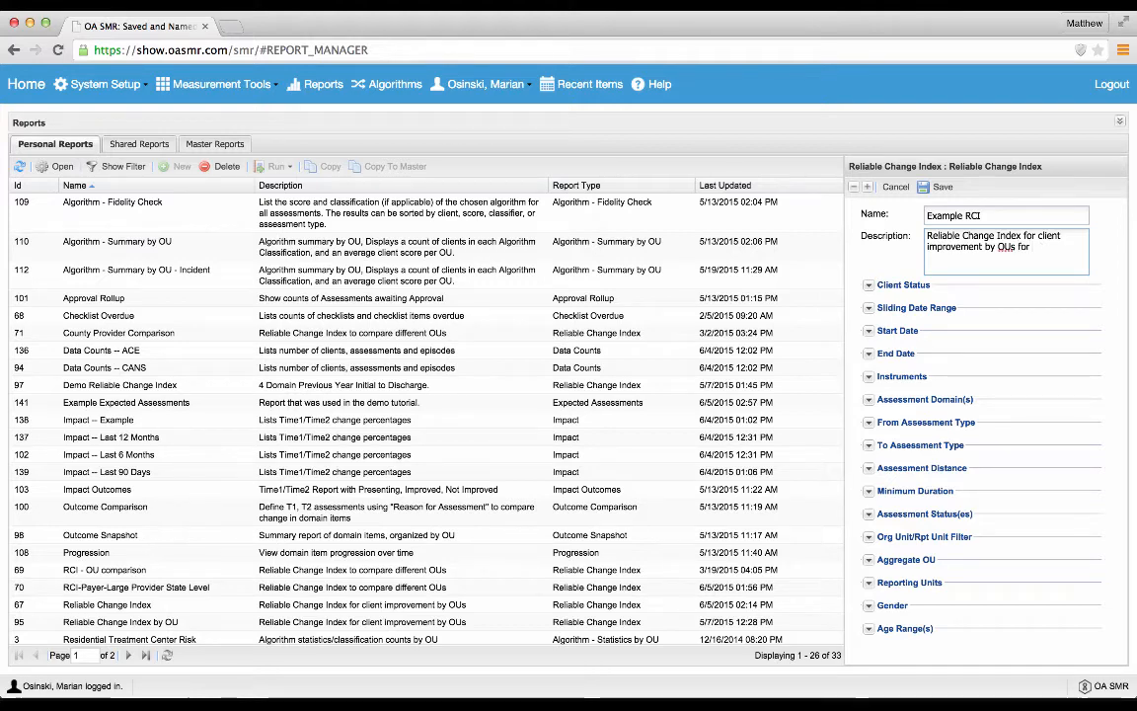
pyautogui.write(' tutori')
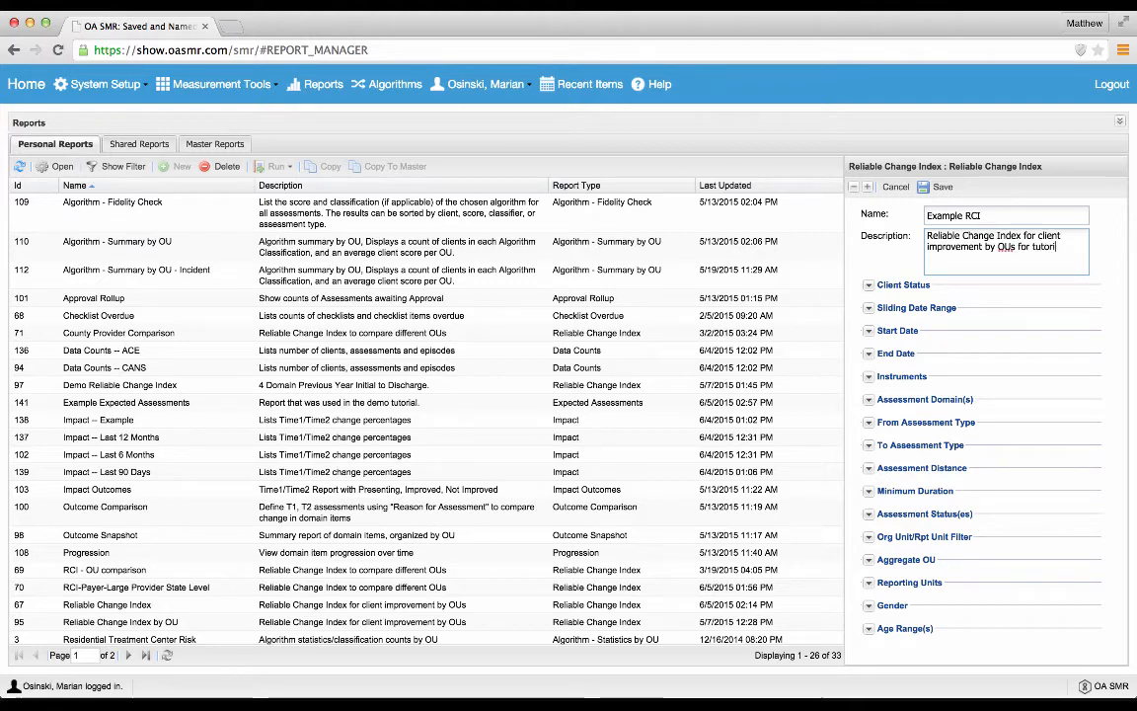
pyautogui.write('al demonstra')
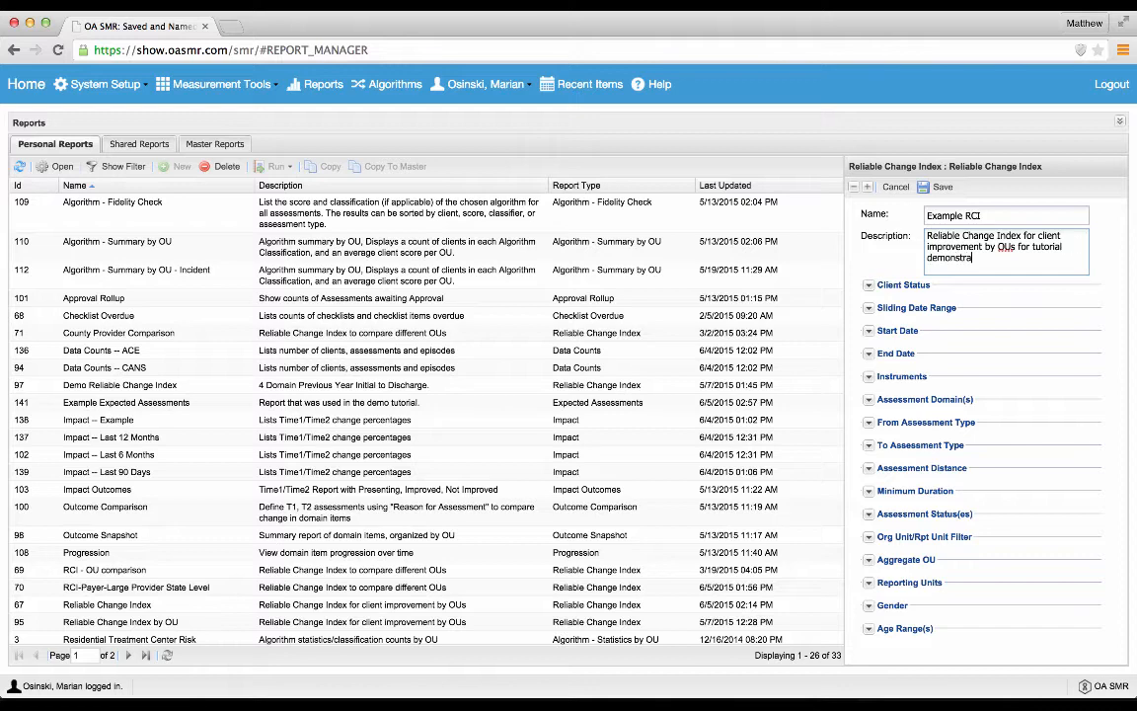
pyautogui.write('tion.')
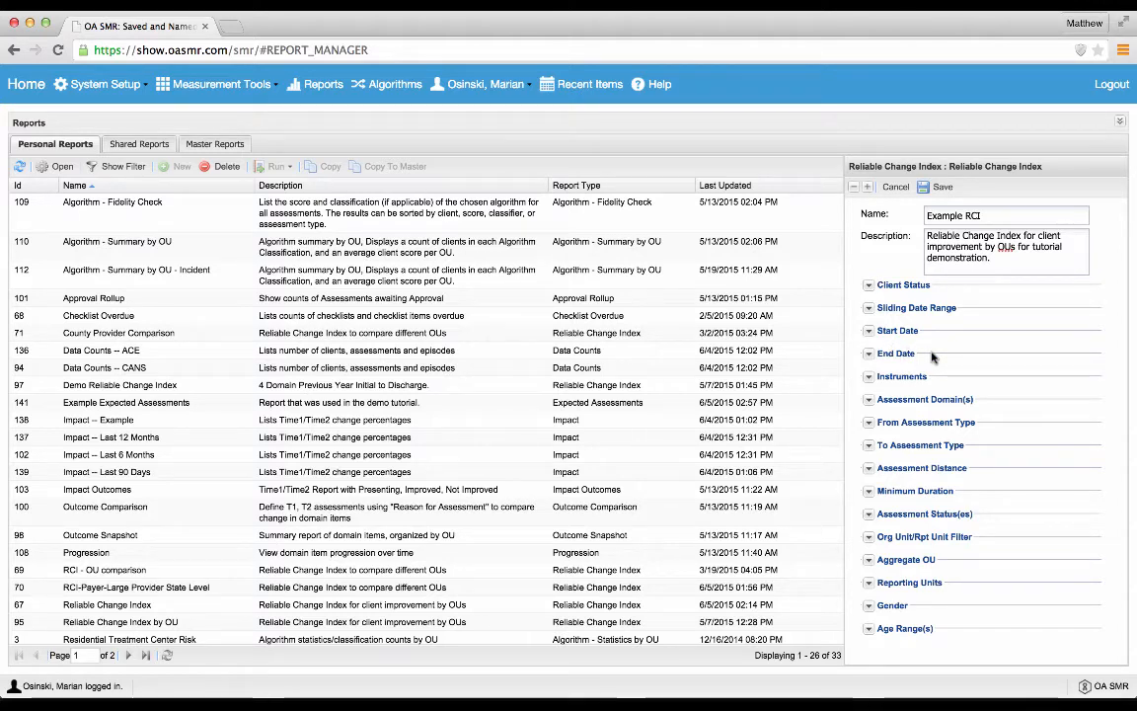
# Step: Set the report's sliding date range to Last Year and collapse the three date sections
pyautogui.click(870, 309)
pyautogui.click(870, 365)
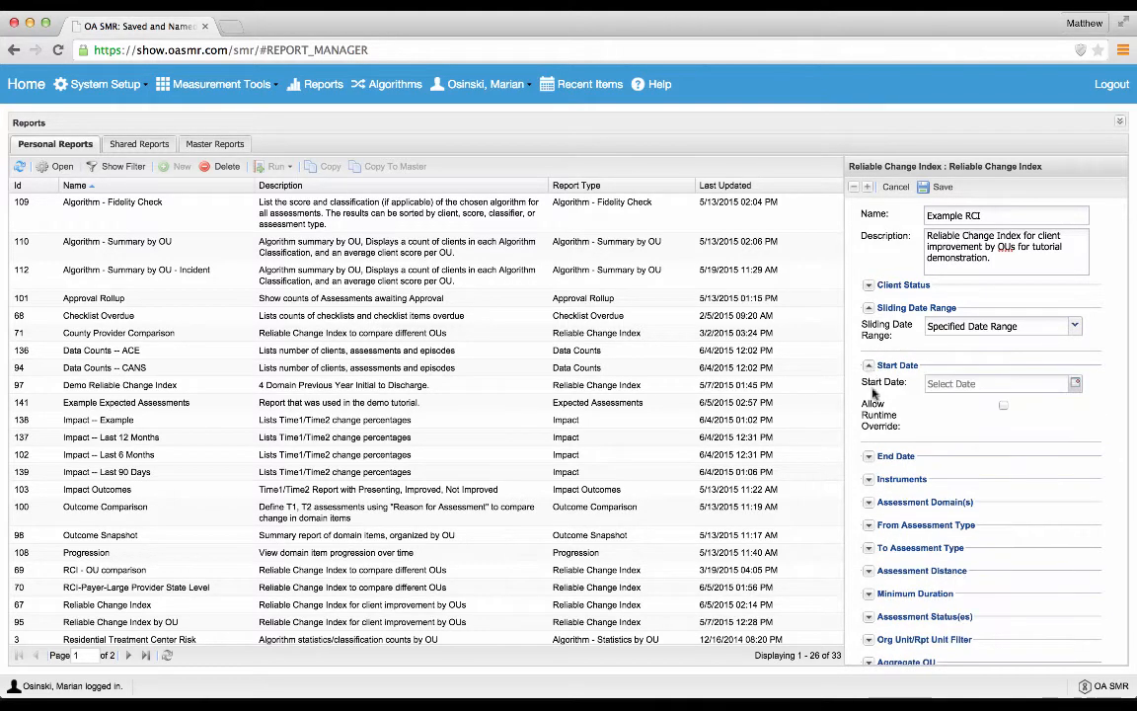
pyautogui.click(870, 456)
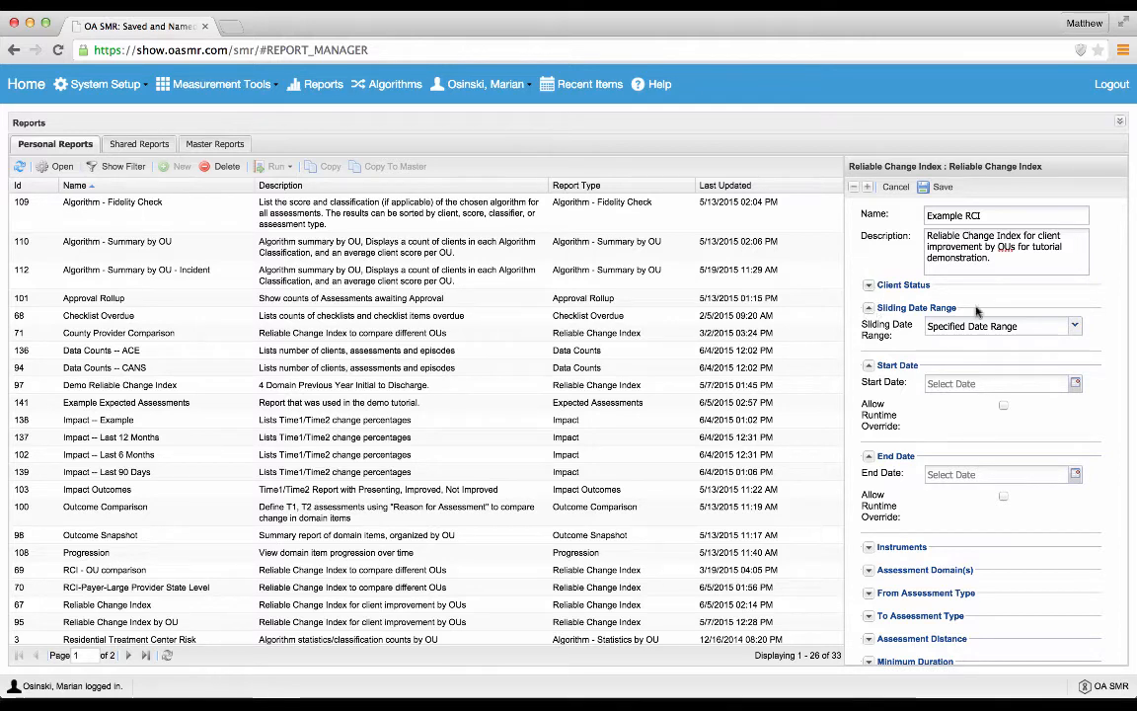
pyautogui.click(1074, 326)
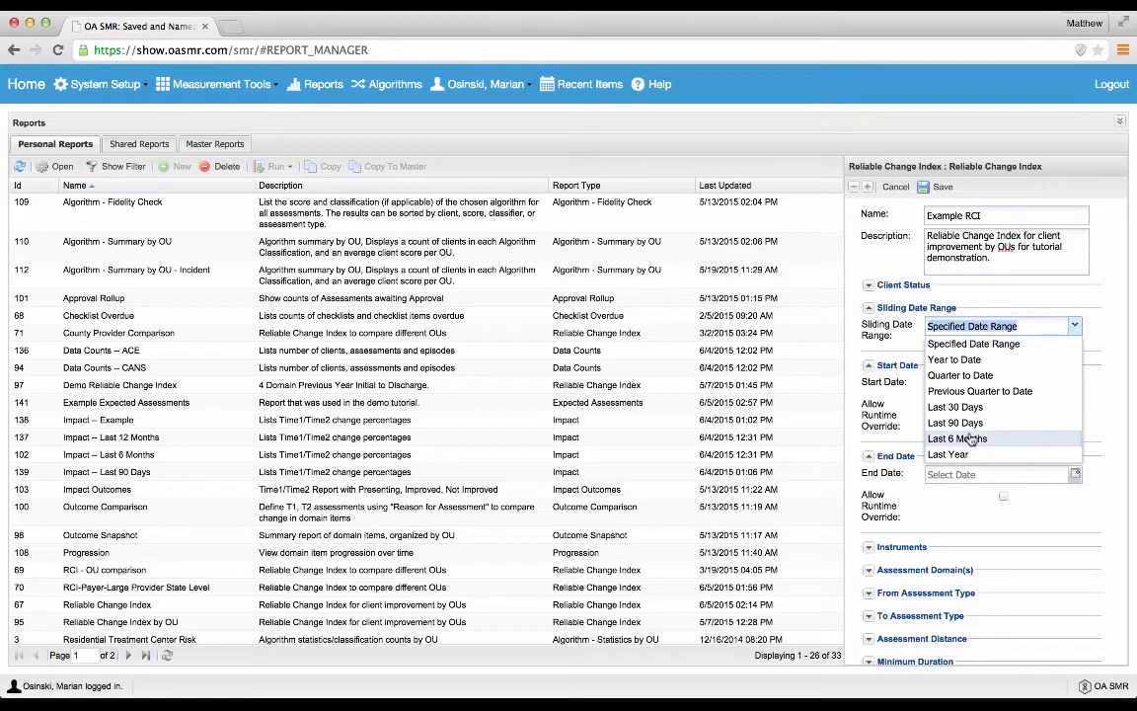
pyautogui.click(960, 456)
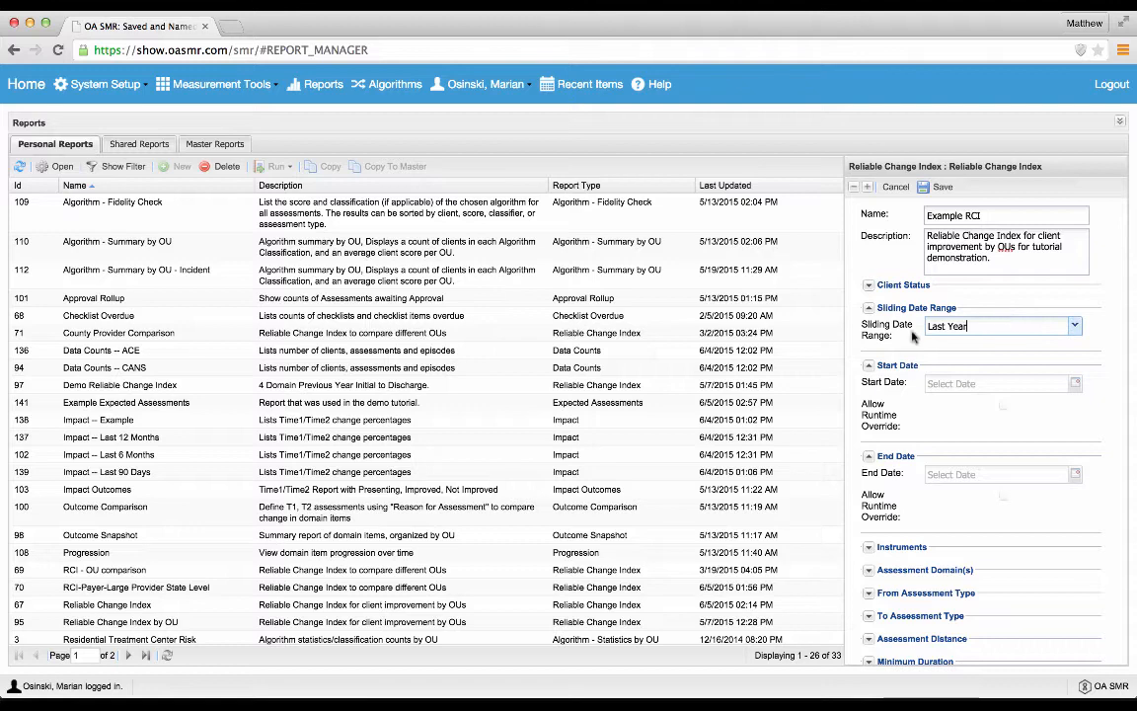
pyautogui.click(868, 308)
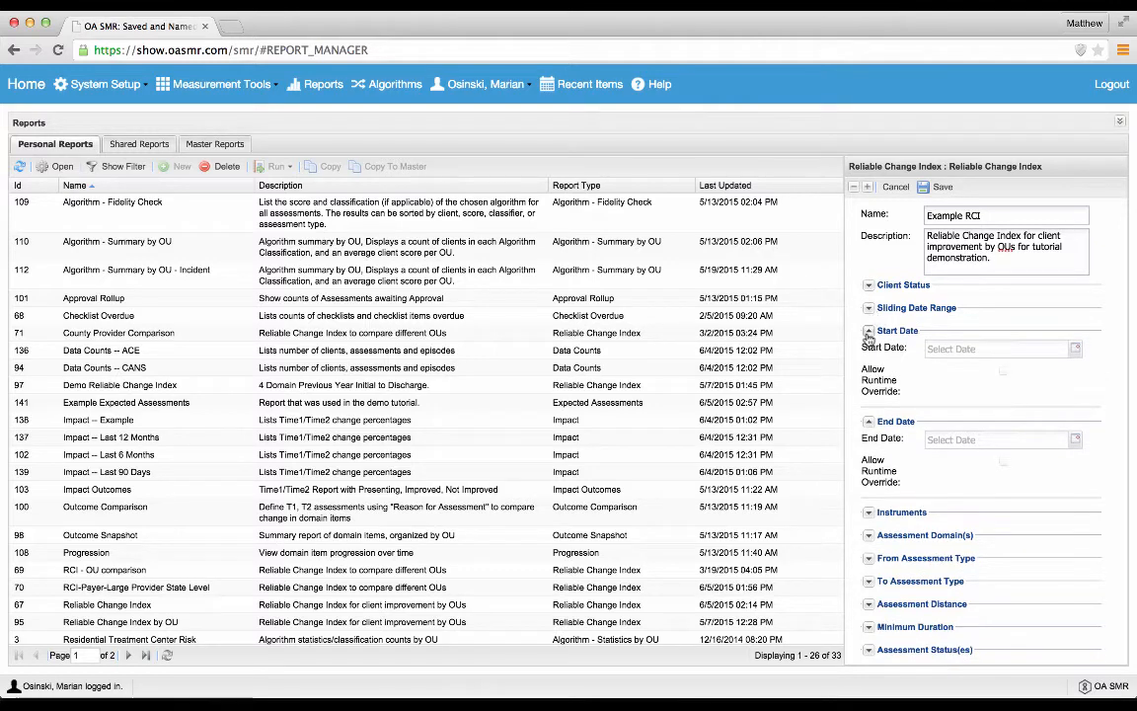
pyautogui.click(868, 330)
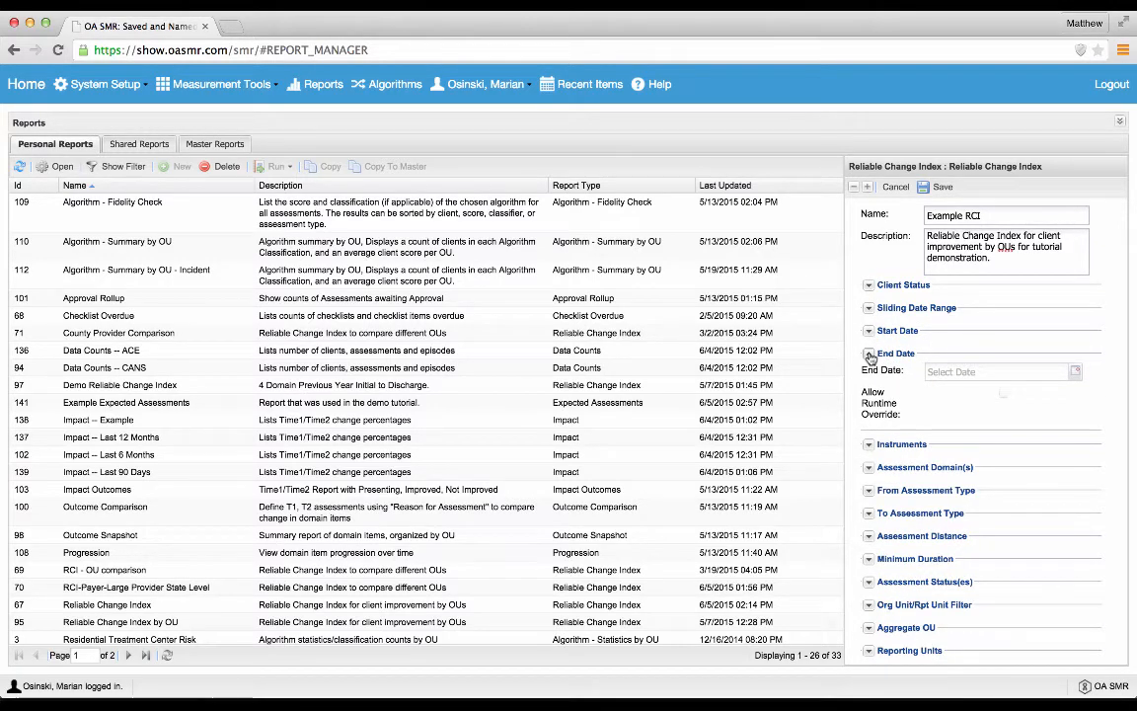
pyautogui.click(869, 355)
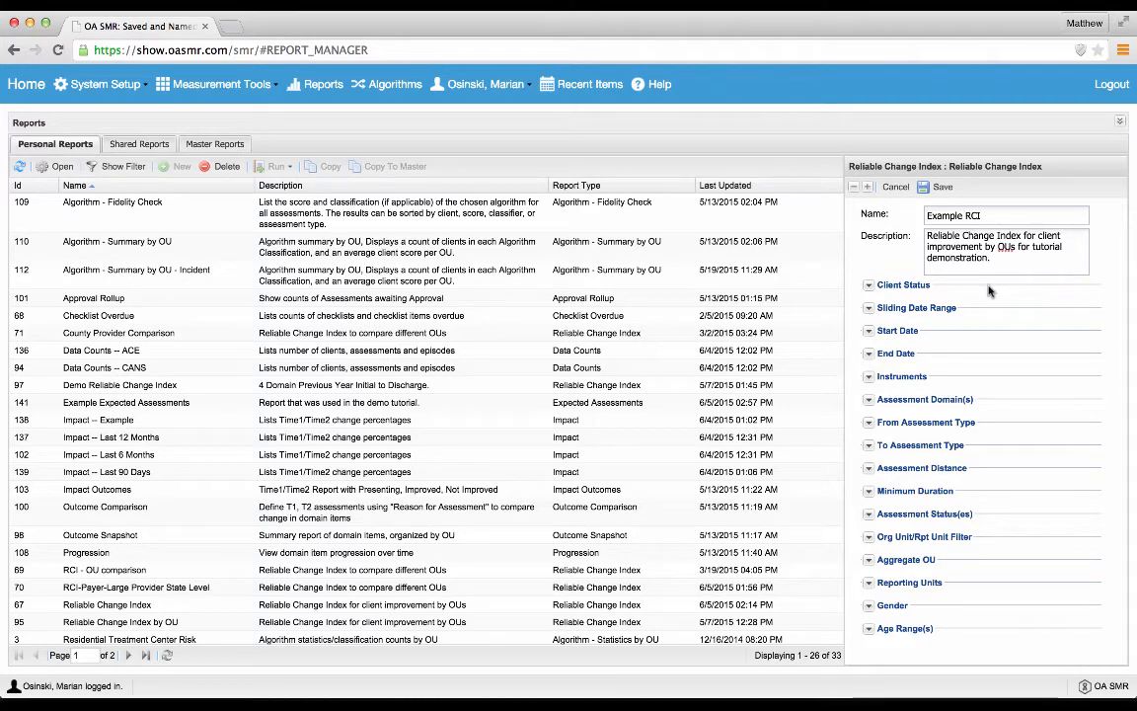
# Step: Set the report's client status to BOTH
pyautogui.click(869, 286)
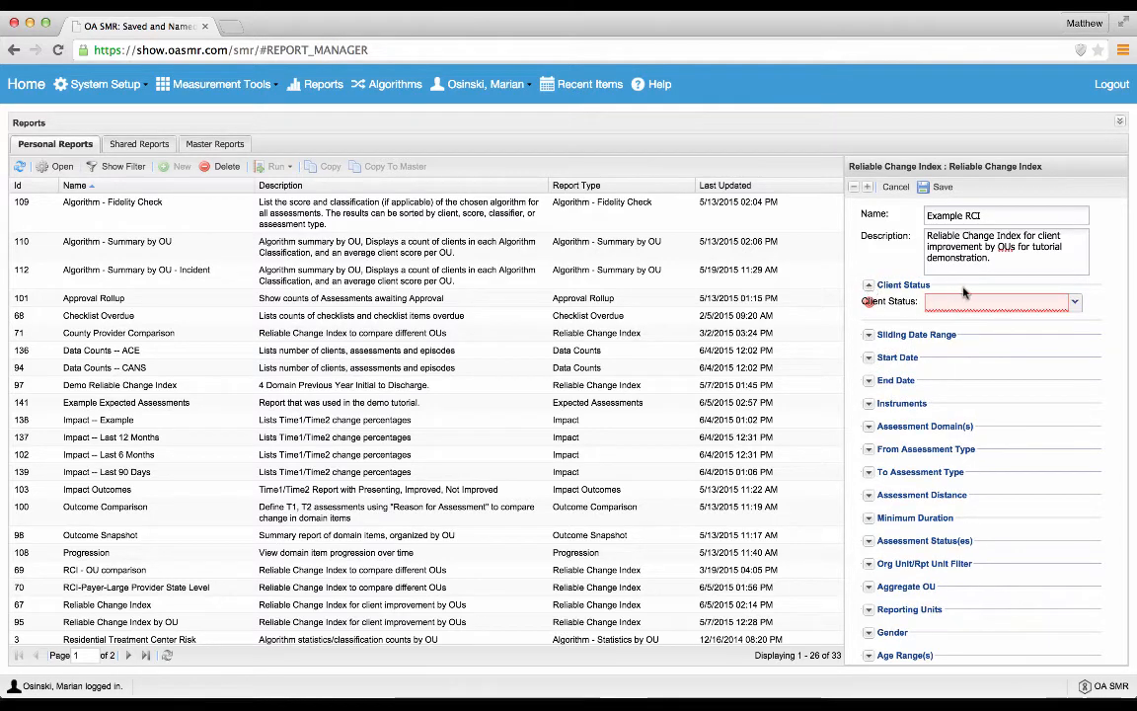
pyautogui.click(1075, 306)
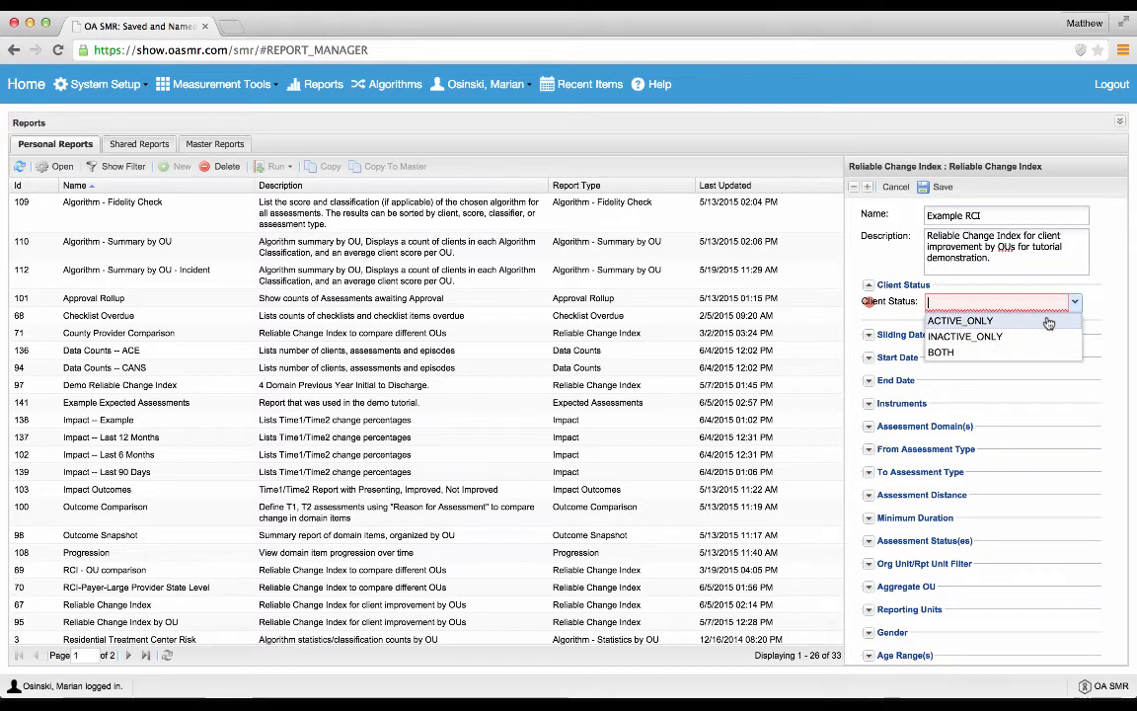
pyautogui.click(945, 355)
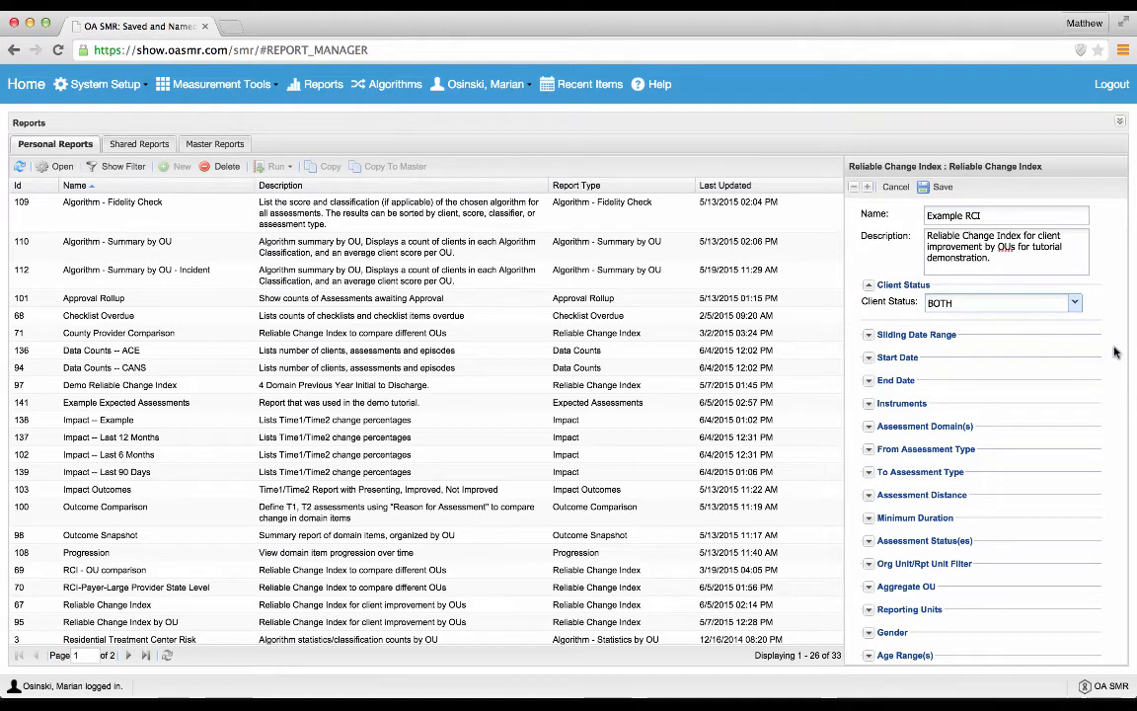
# Step: Expand the report's Instruments and Assessment Domain(s) settings
pyautogui.scroll(-1, 1115, 352)
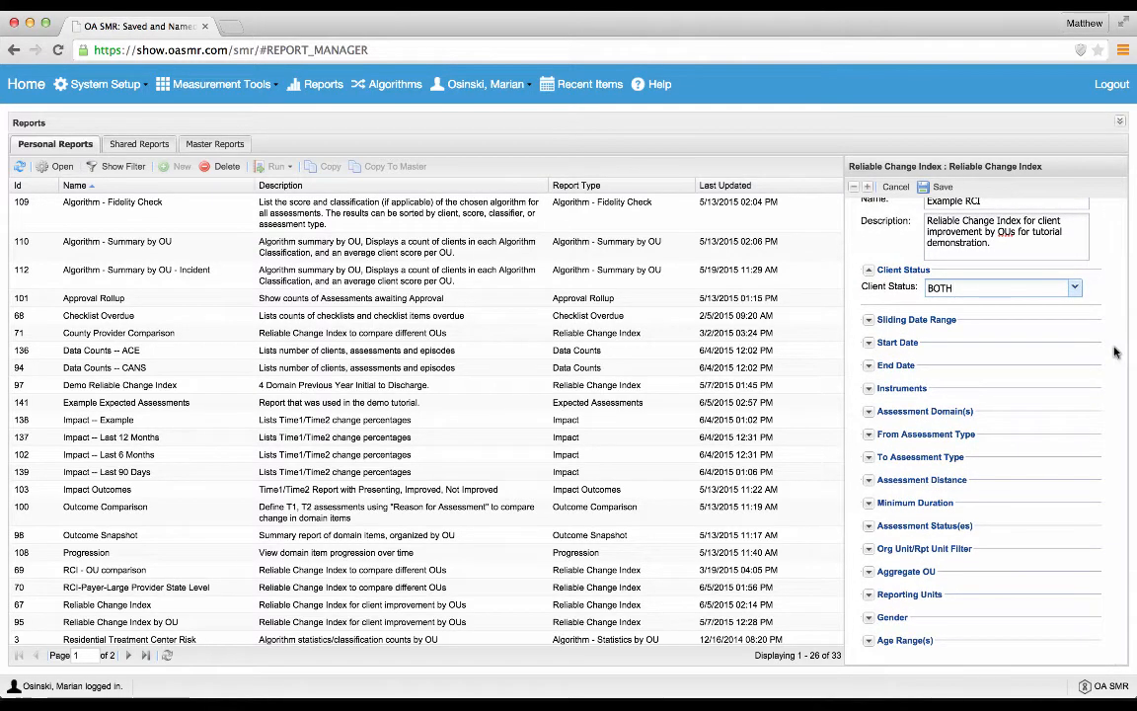
pyautogui.click(869, 390)
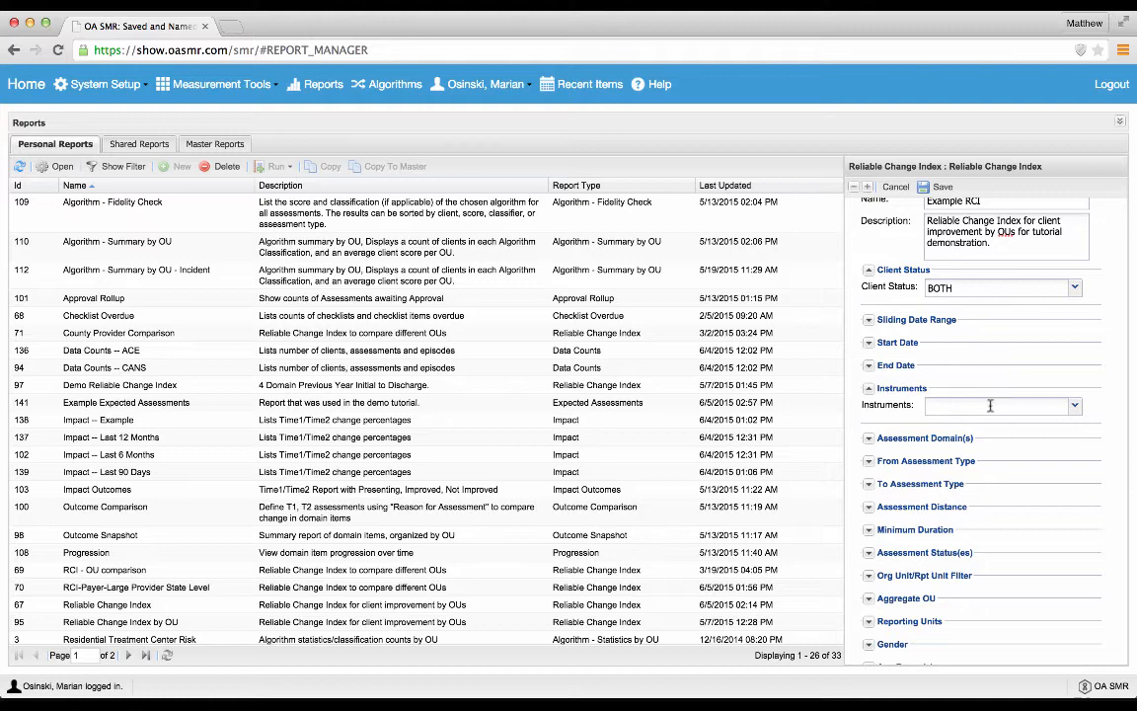
pyautogui.click(868, 438)
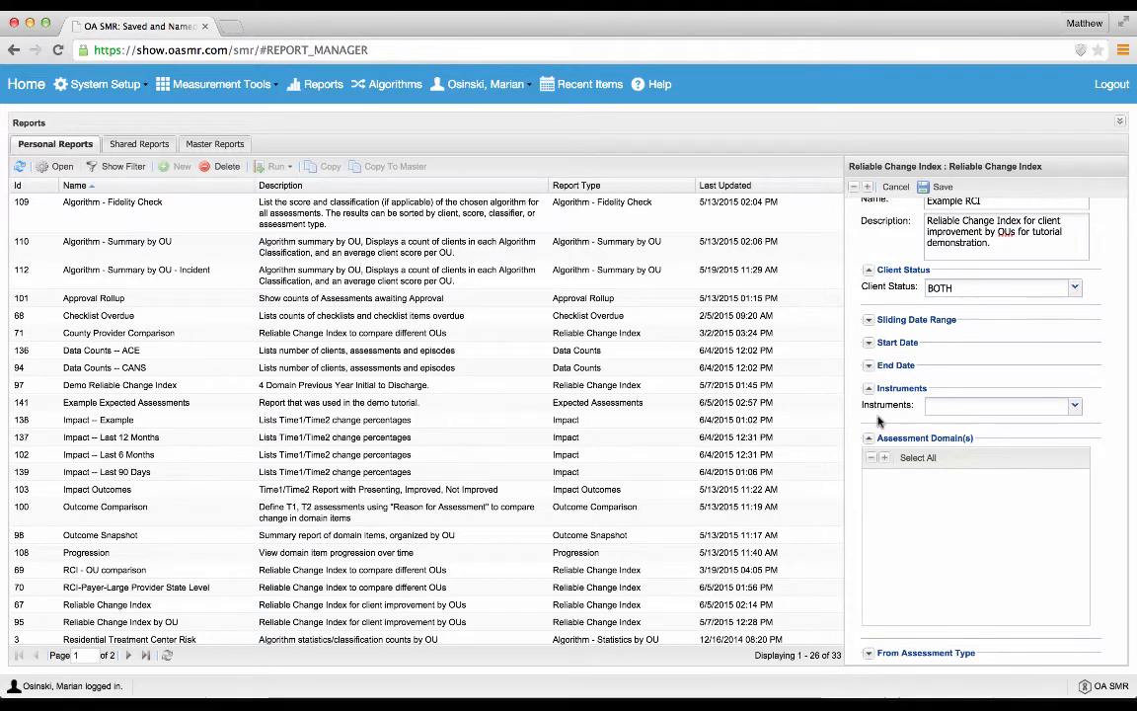
pyautogui.scroll(-1, 880, 420)
pyautogui.scroll(-2, 879, 419)
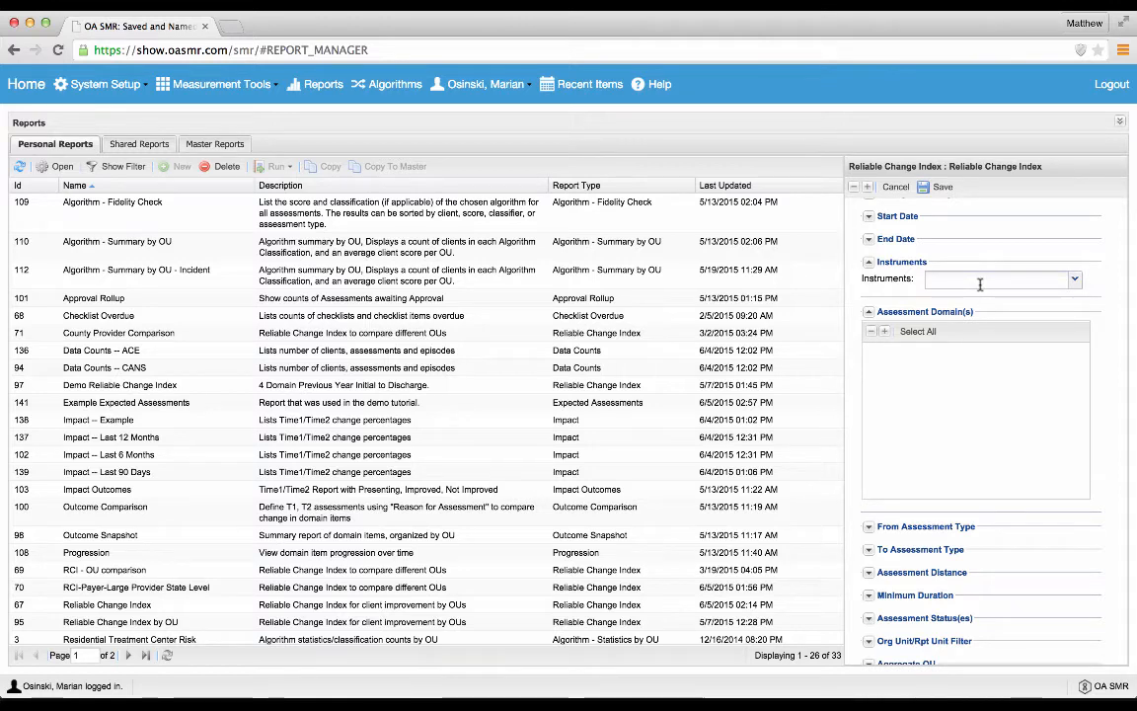
pyautogui.click(1077, 280)
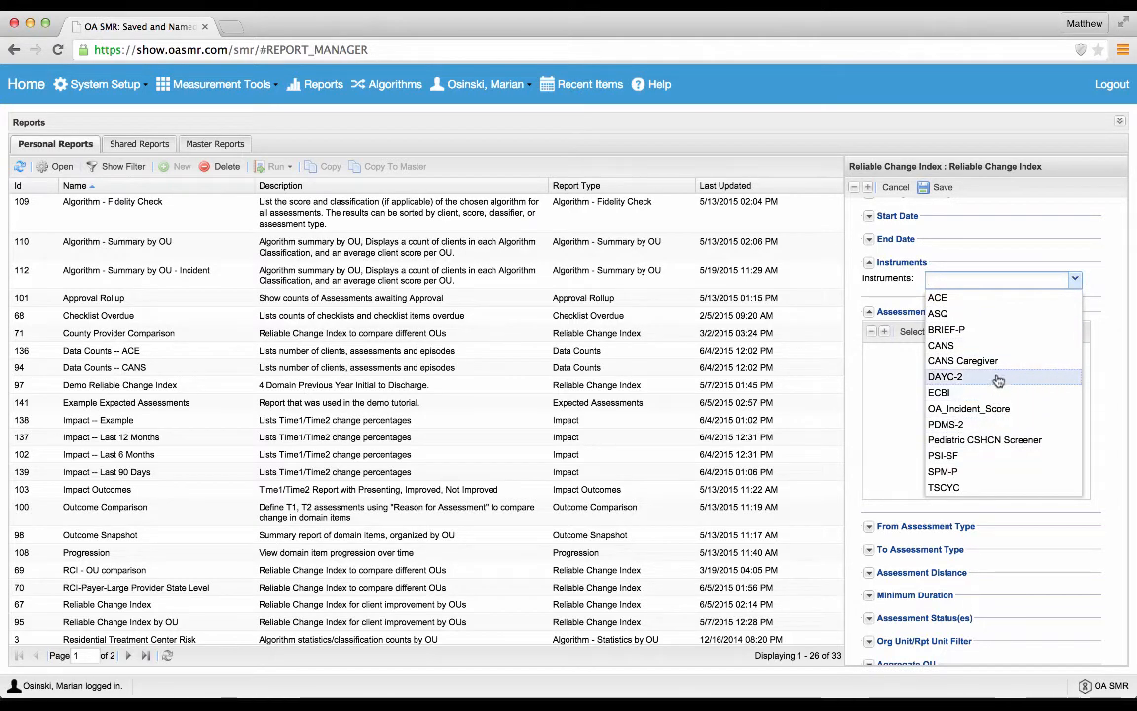
pyautogui.click(1012, 299)
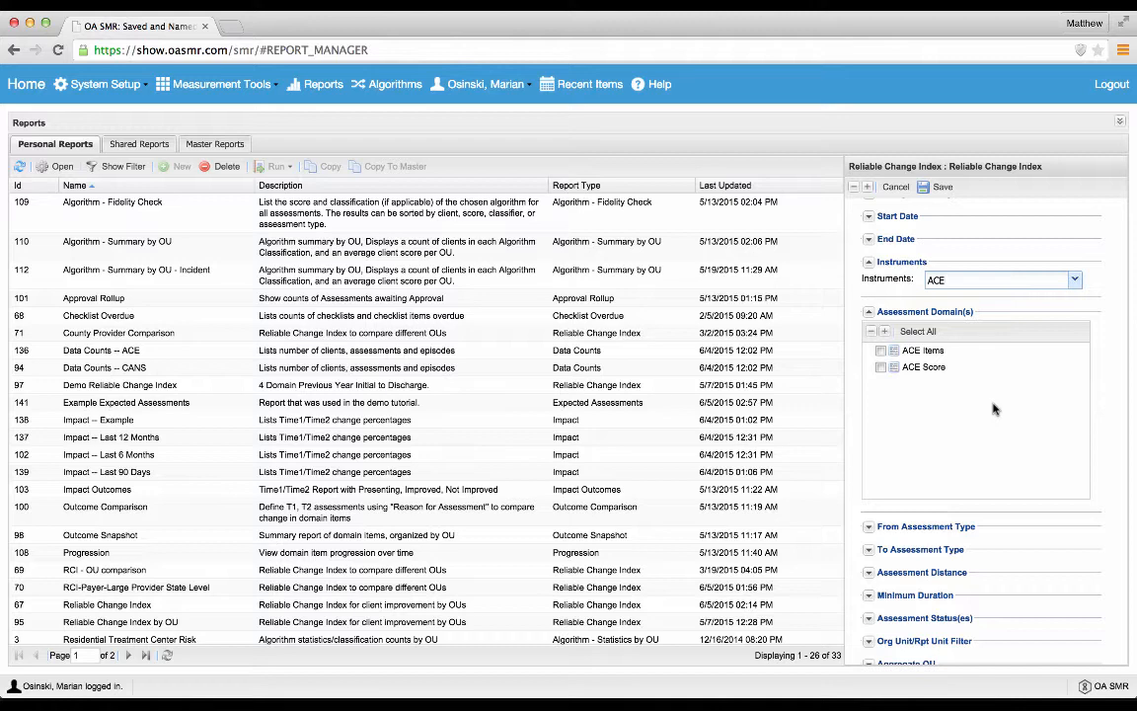
pyautogui.click(880, 350)
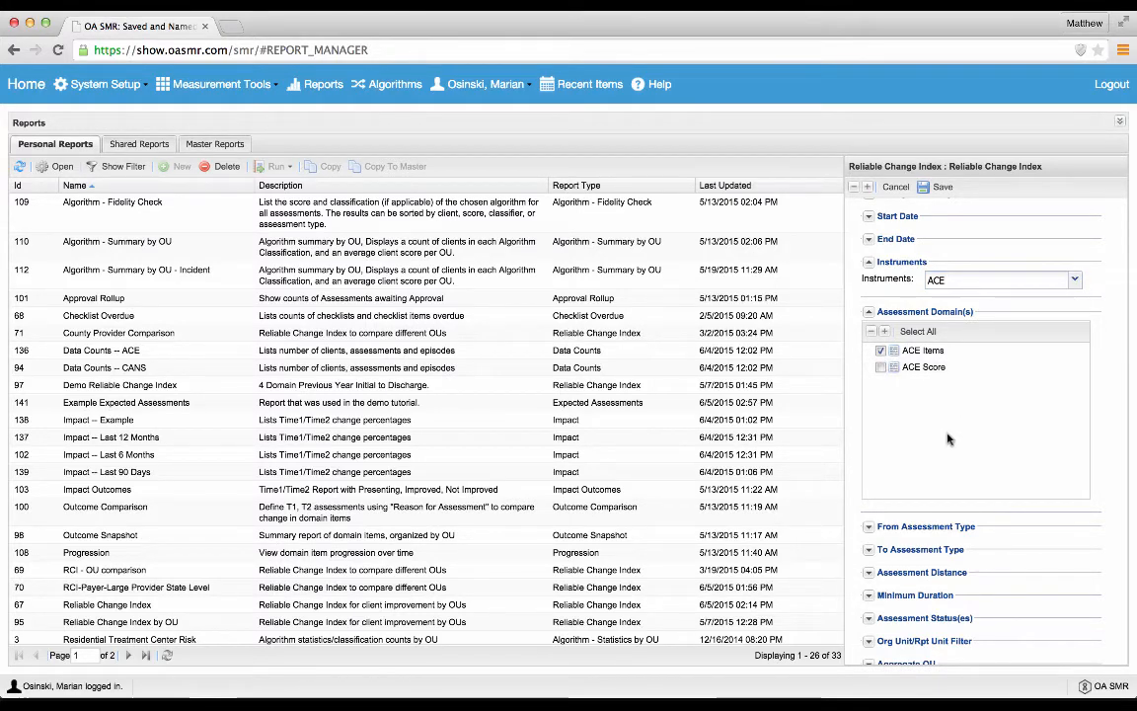
pyautogui.click(880, 351)
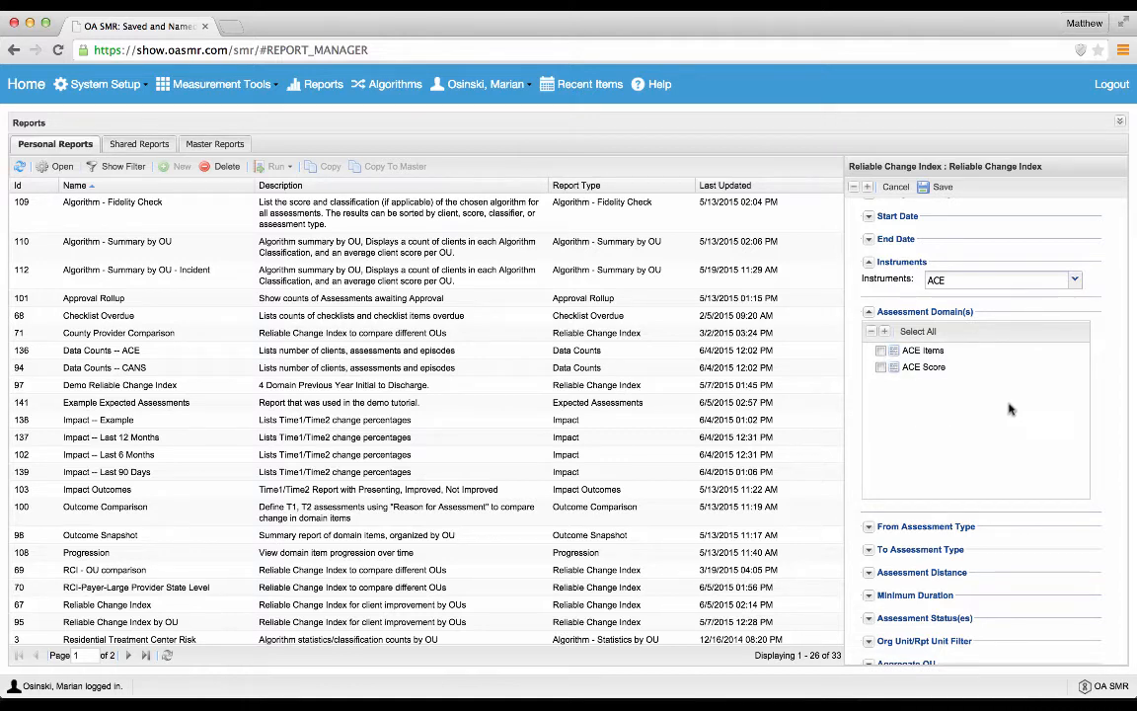
# Step: Set the report's instrument to CANS
pyautogui.click(1075, 280)
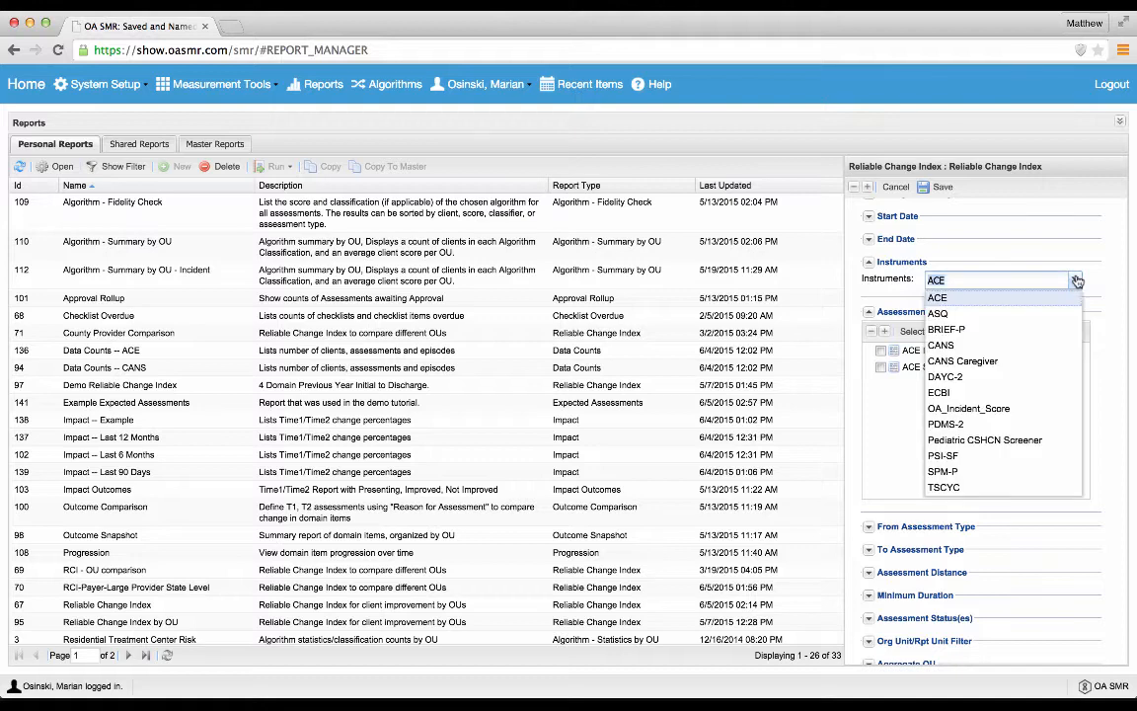
pyautogui.click(1009, 350)
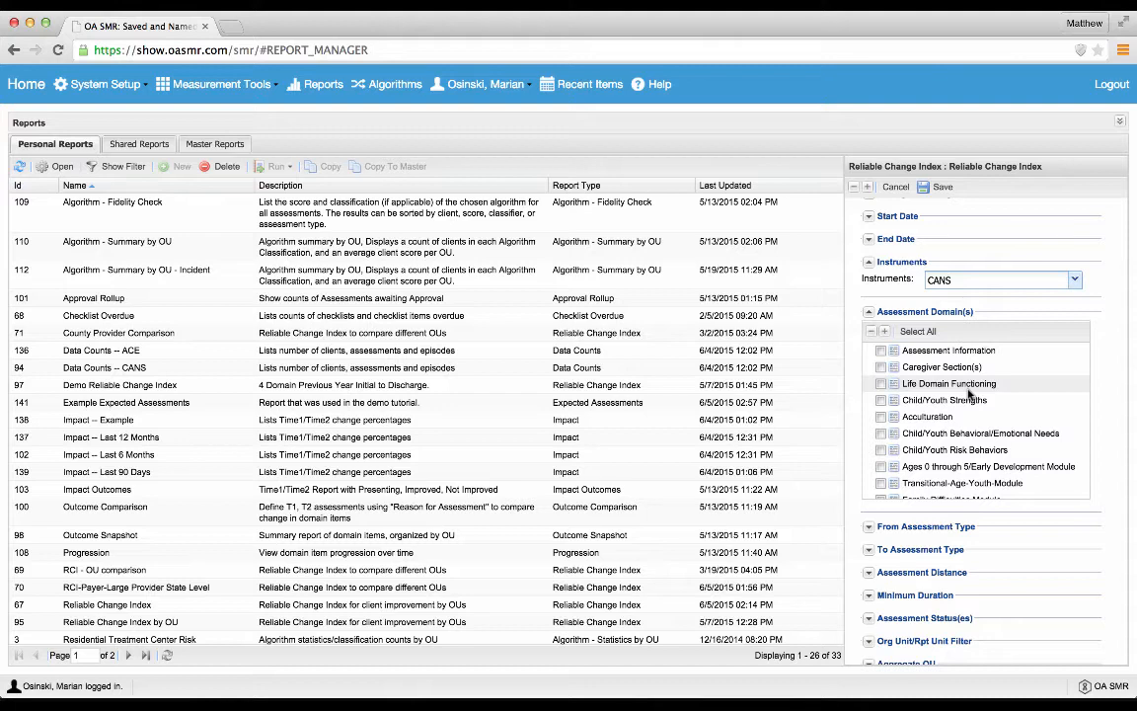
# Step: Expand the report's From Assessment Type and To Assessment Type settings
pyautogui.scroll(-10, 968, 394)
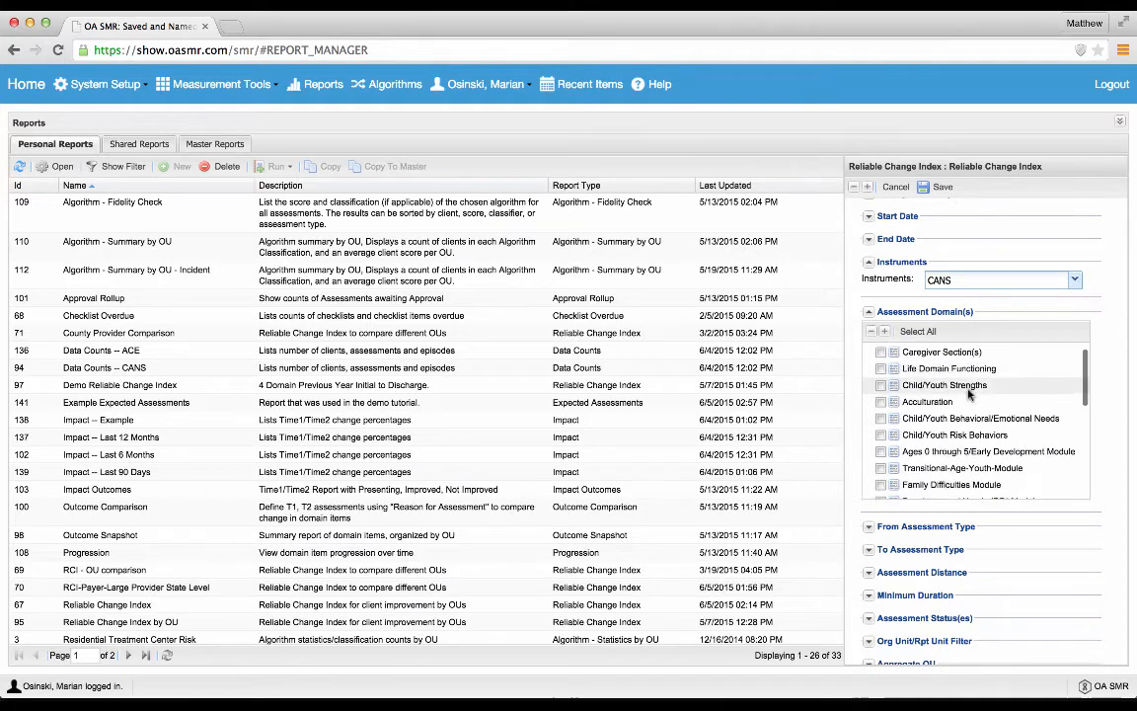
pyautogui.scroll(-8, 968, 394)
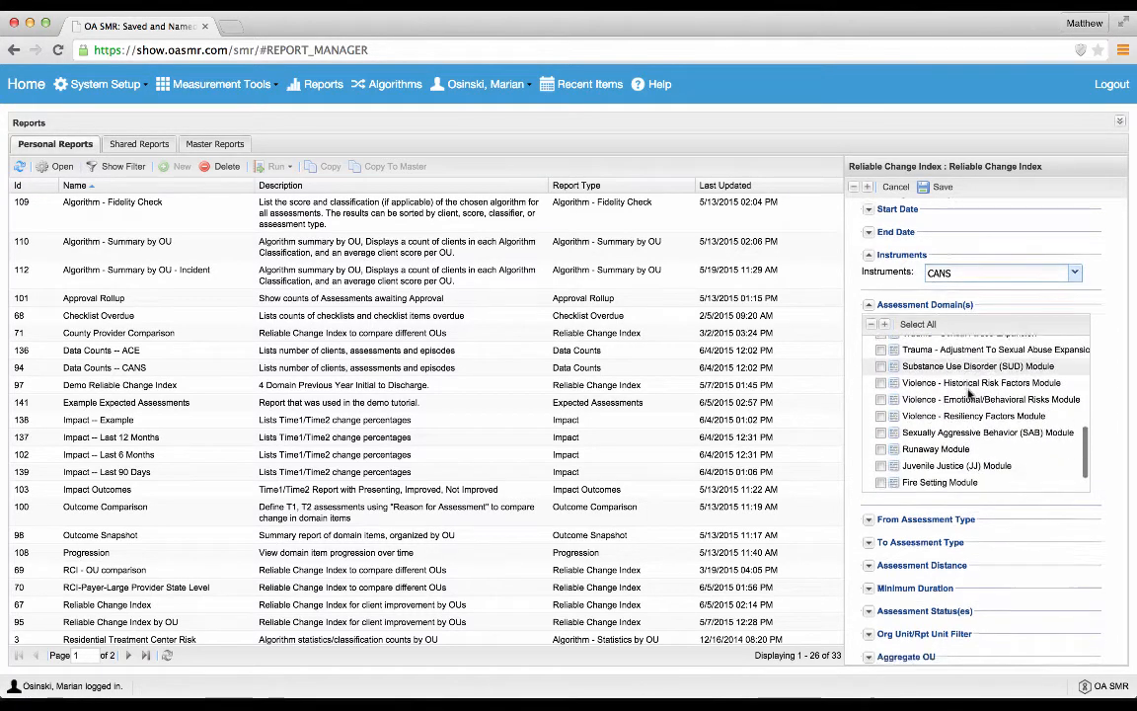
pyautogui.scroll(2, 969, 394)
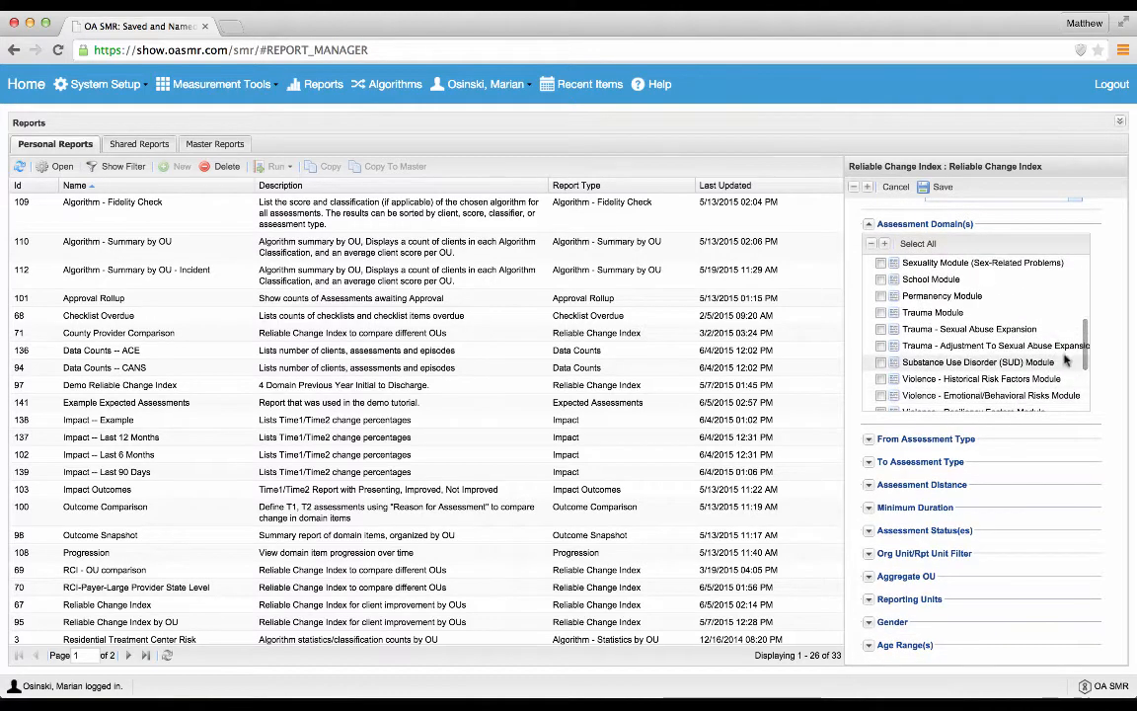
pyautogui.scroll(1, 1107, 356)
pyautogui.scroll(2, 1107, 355)
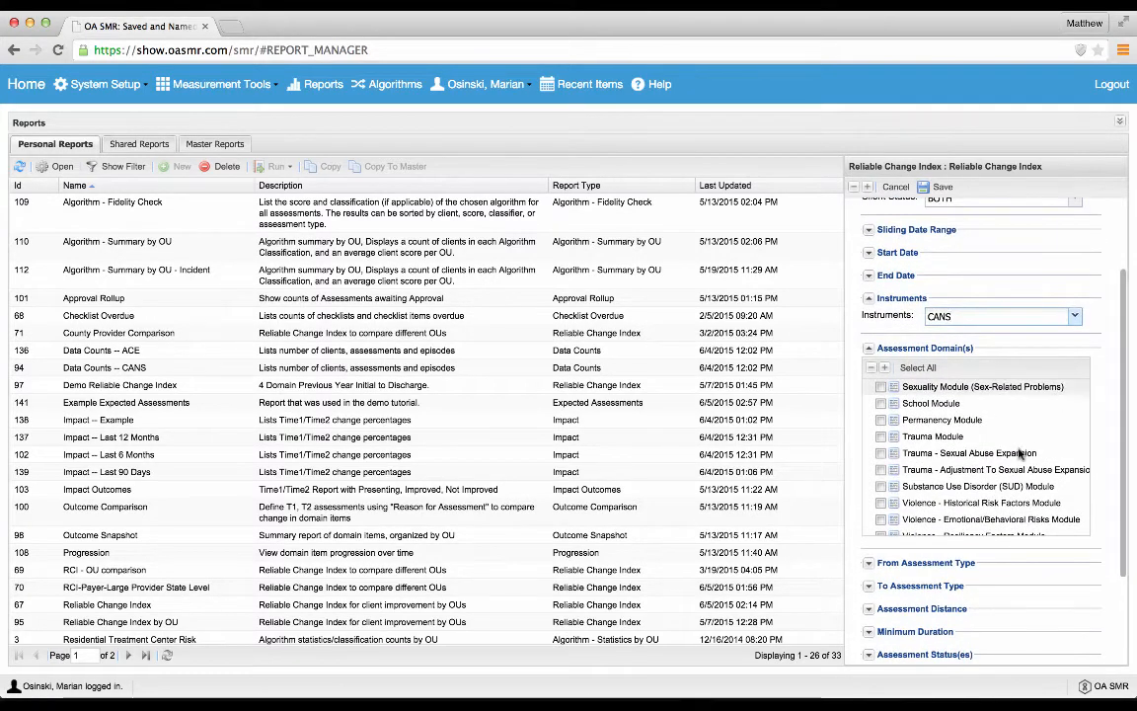
pyautogui.click(868, 565)
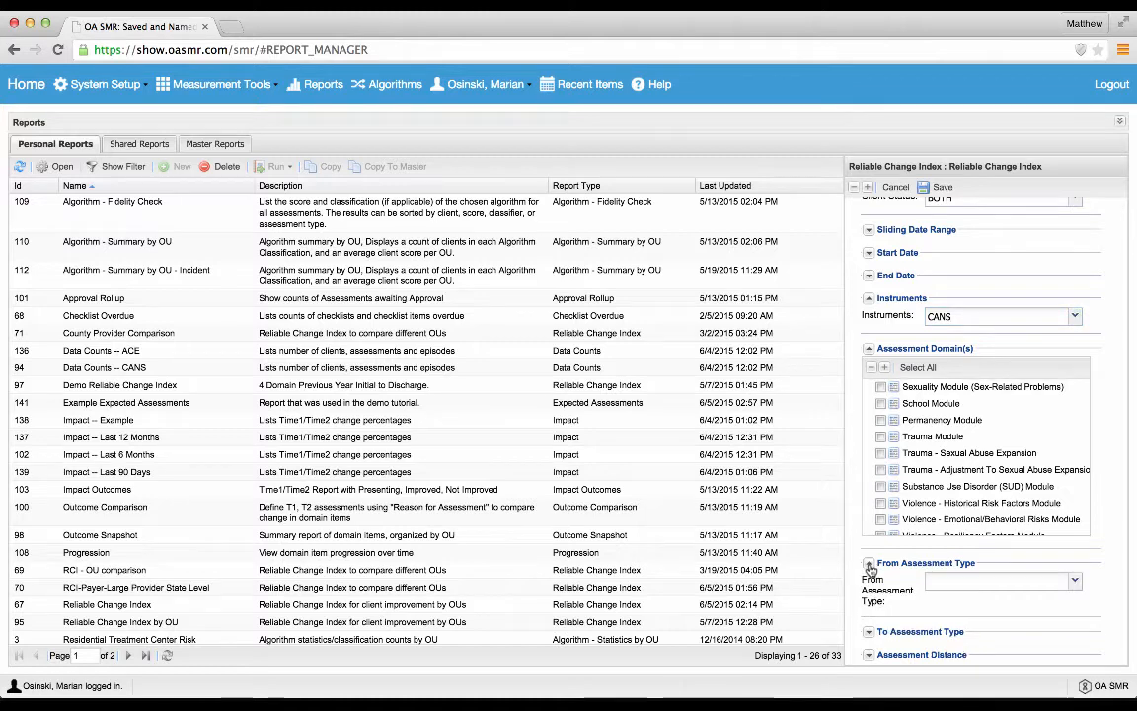
pyautogui.click(869, 632)
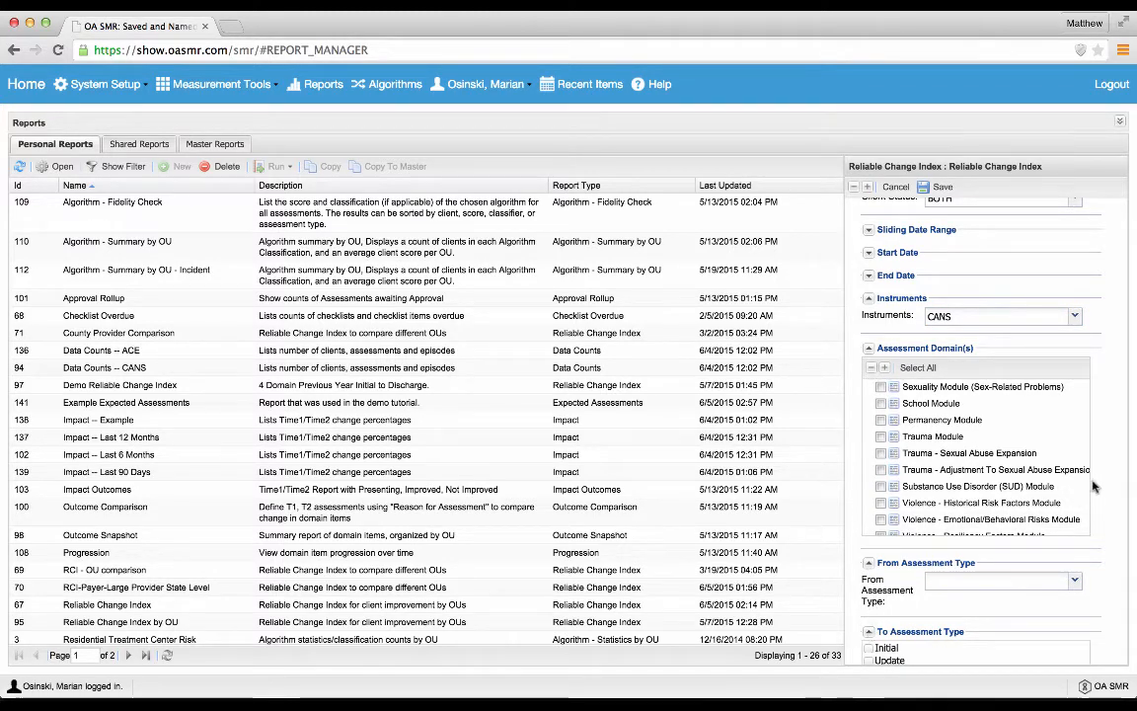
pyautogui.scroll(-1, 1120, 455)
pyautogui.scroll(-3, 1121, 455)
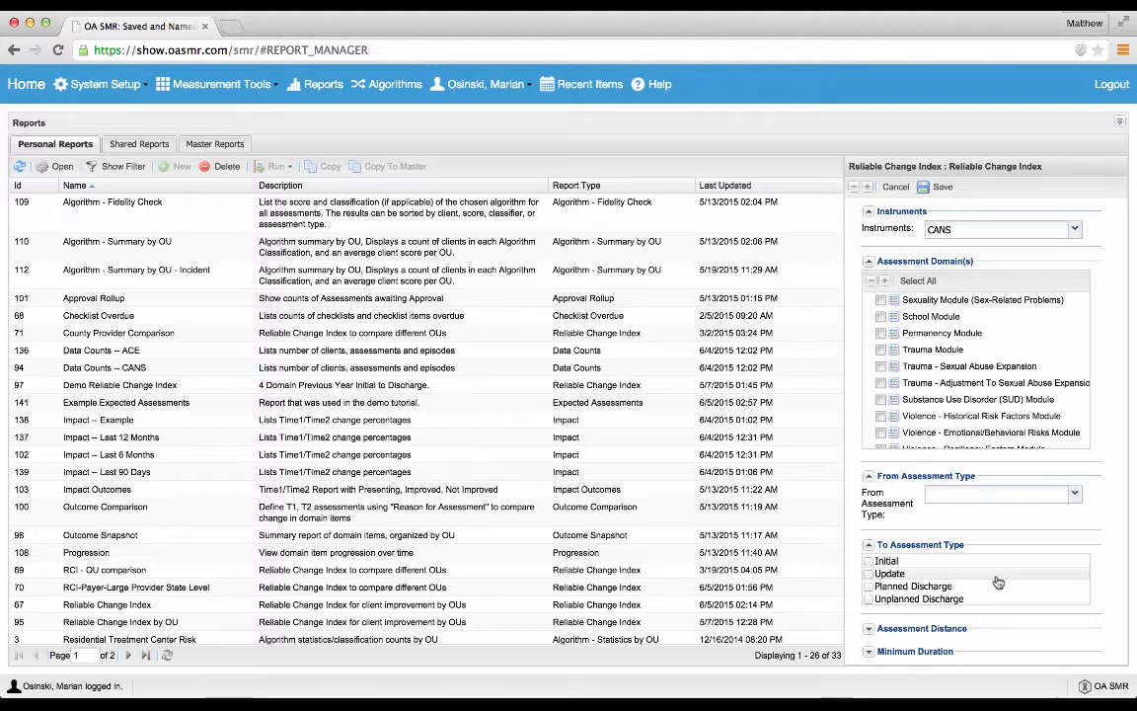
# Step: Include Planned Discharge and Unplanned Discharge as the report's To Assessment Types
pyautogui.click(1076, 496)
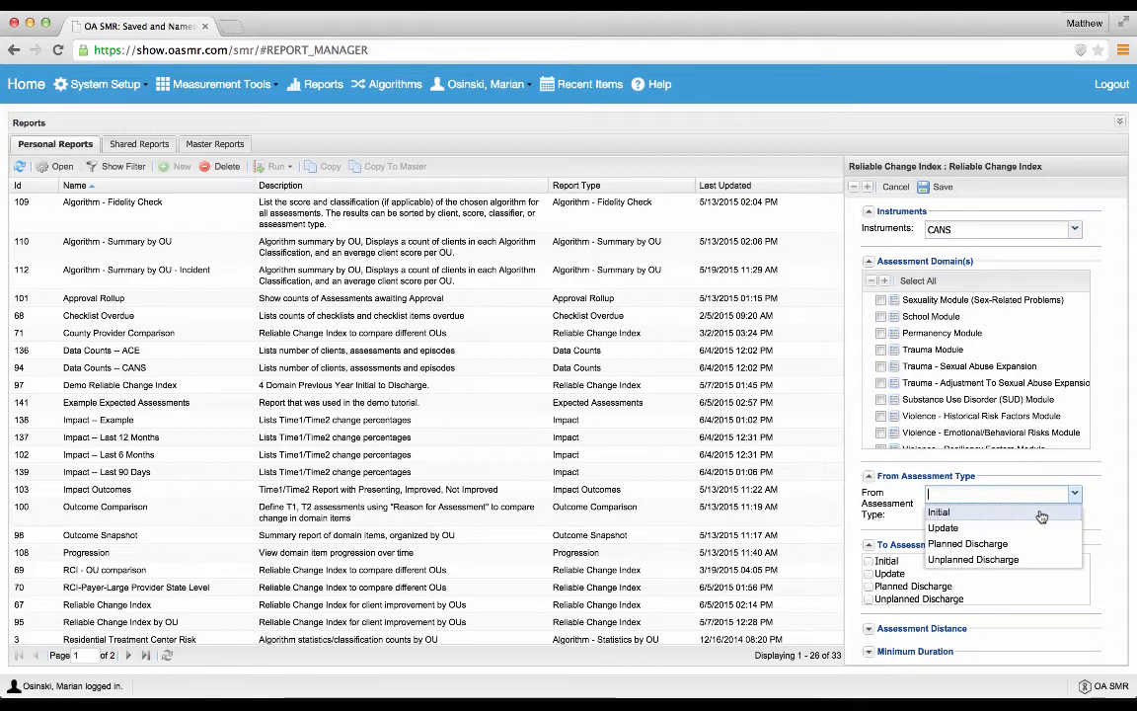
pyautogui.click(1114, 514)
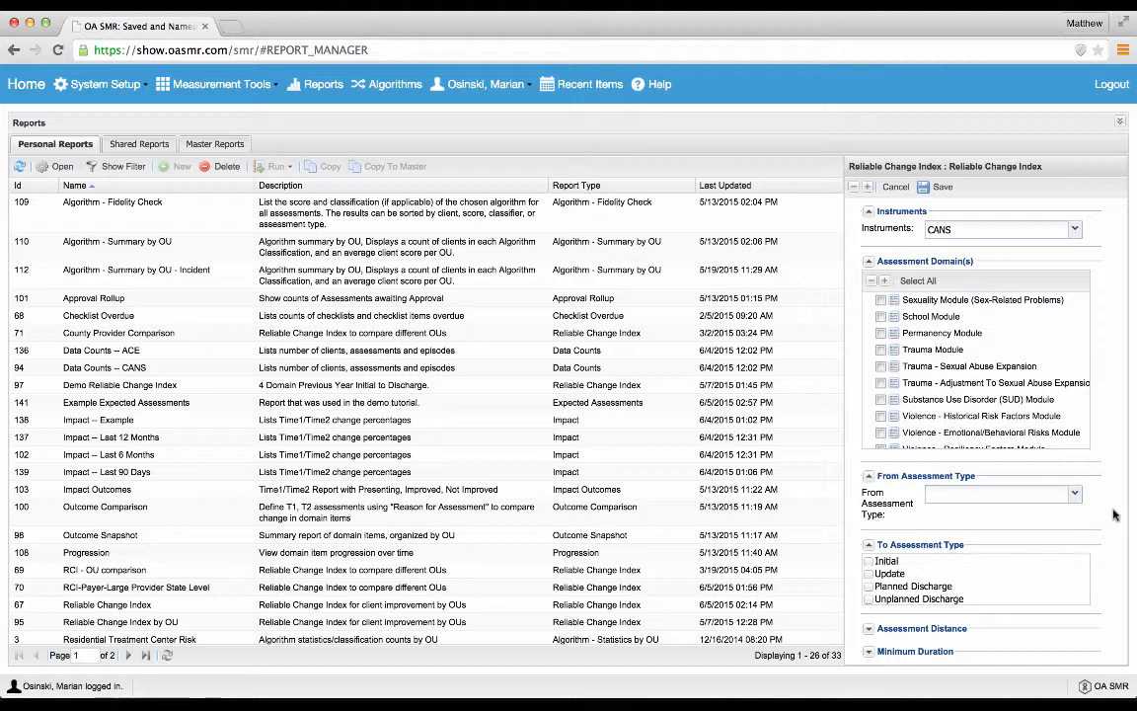
pyautogui.click(868, 587)
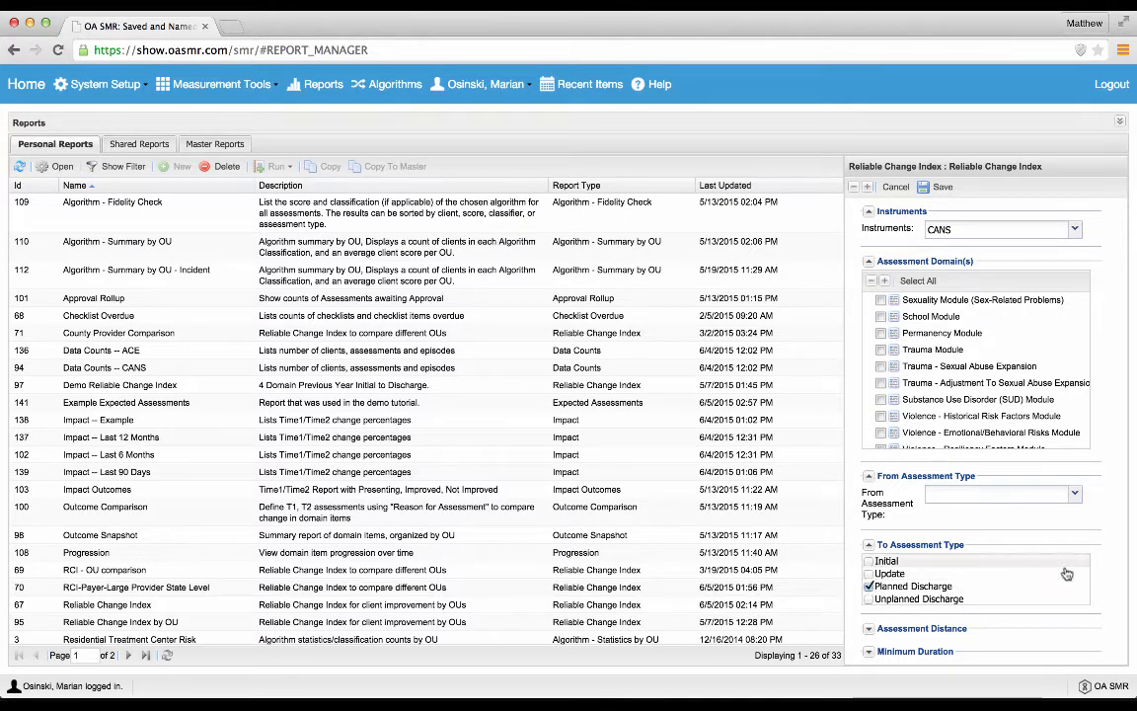
pyautogui.click(869, 599)
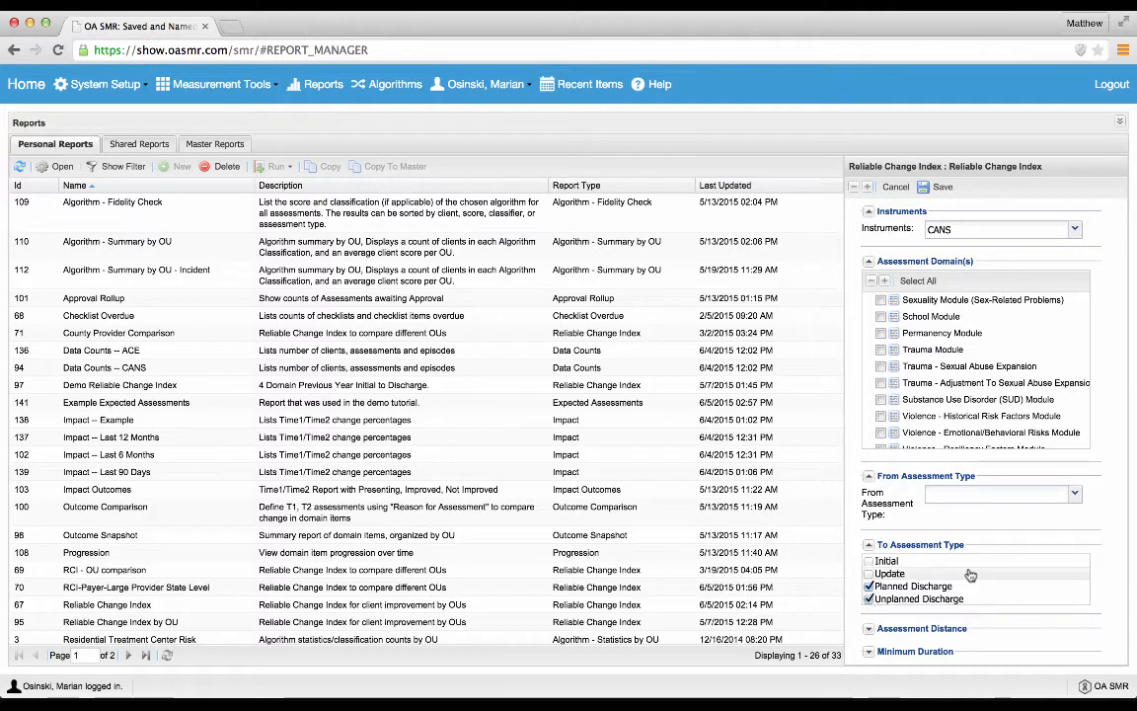
# Step: Set the report's From Assessment Type to Initial
pyautogui.click(1074, 496)
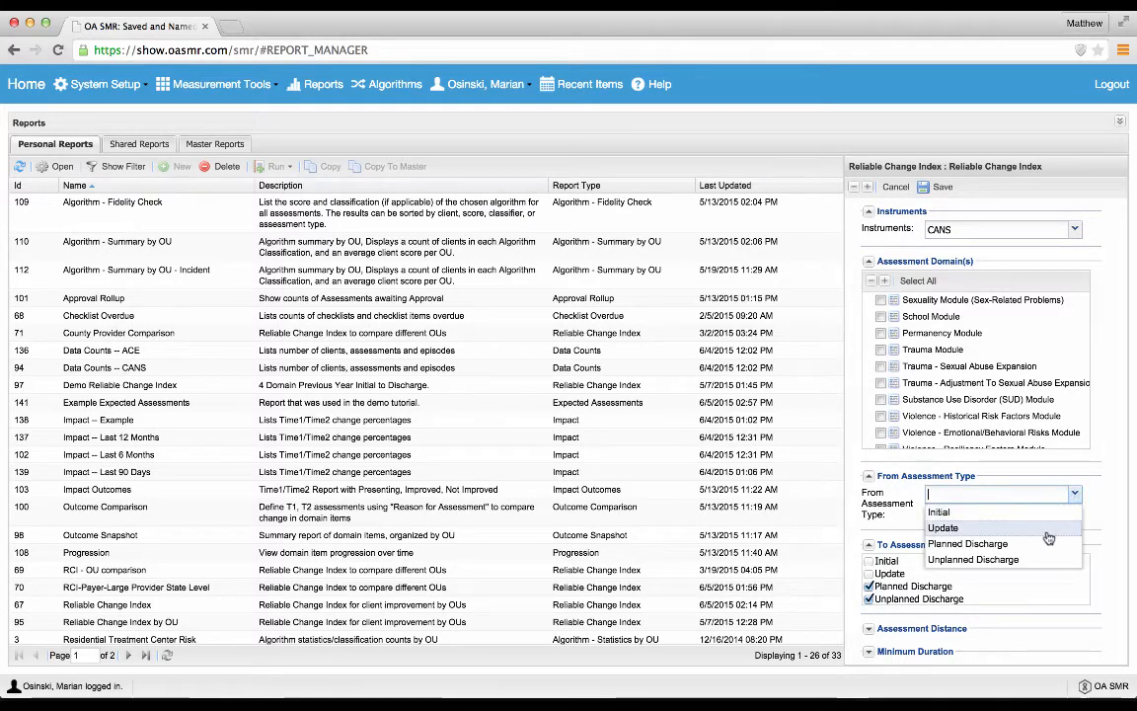
pyautogui.click(943, 511)
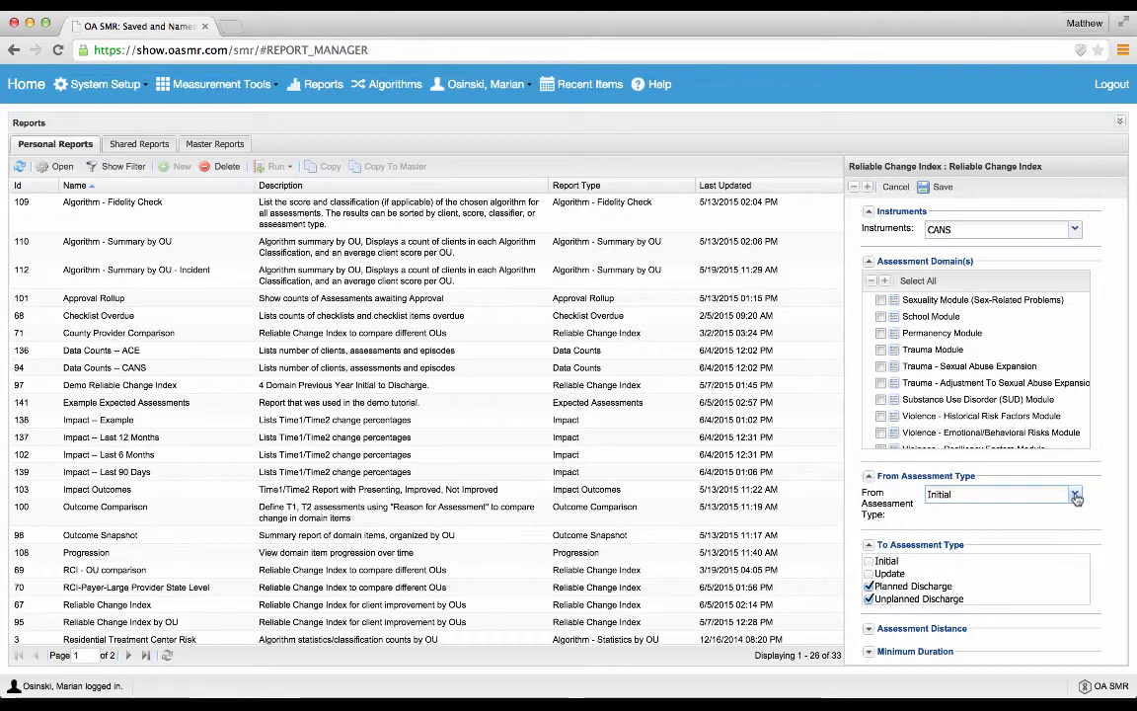
pyautogui.click(1074, 493)
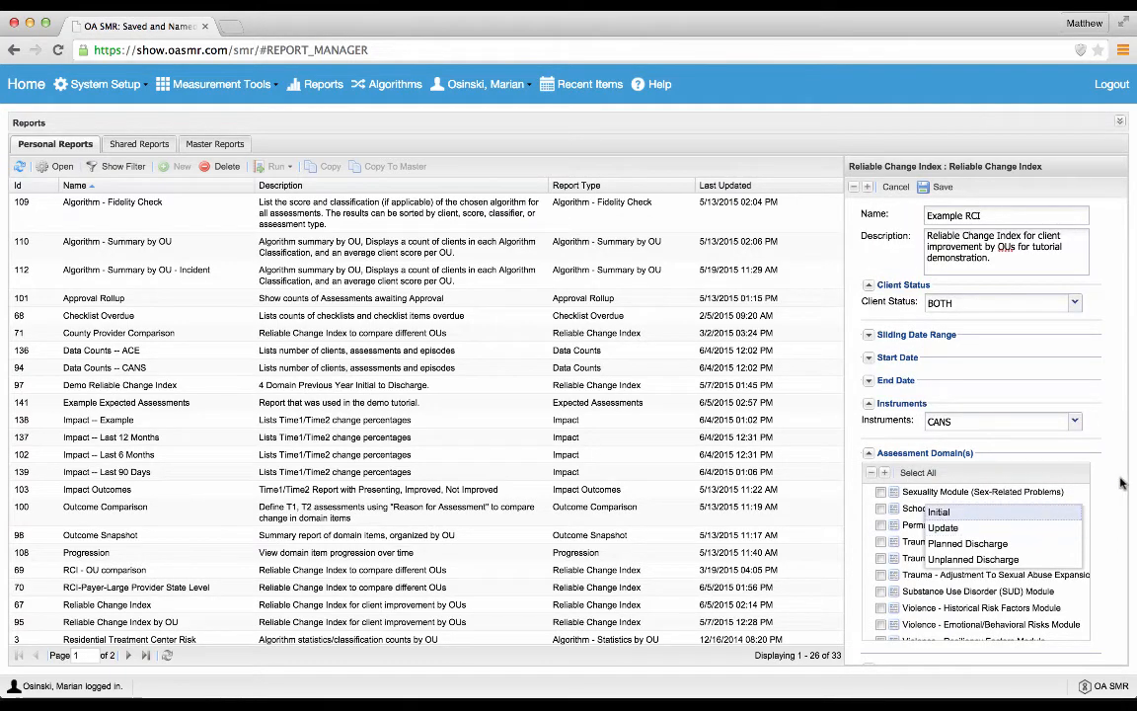
pyautogui.click(1121, 483)
# Step: Change the report's From Assessment Type to Update
pyautogui.scroll(-2, 1121, 482)
pyautogui.scroll(-5, 1121, 483)
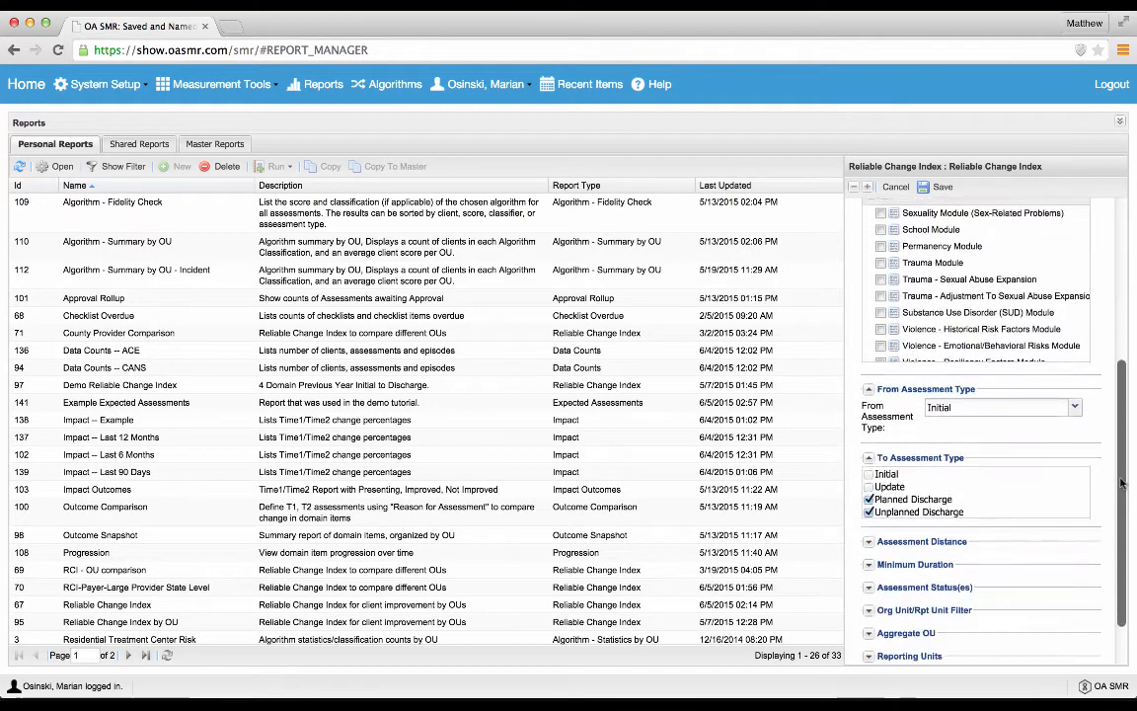
pyautogui.click(1074, 402)
pyautogui.click(1012, 436)
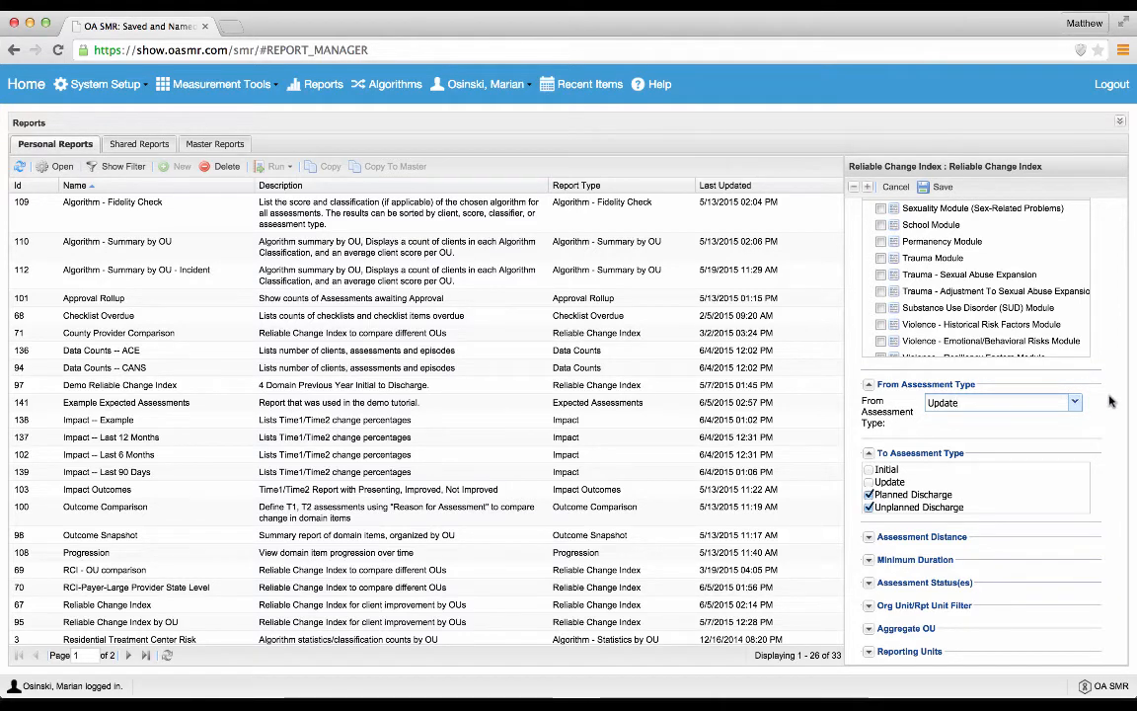
# Step: Review the instruments available for the report without changing the selection
pyautogui.scroll(5, 1110, 400)
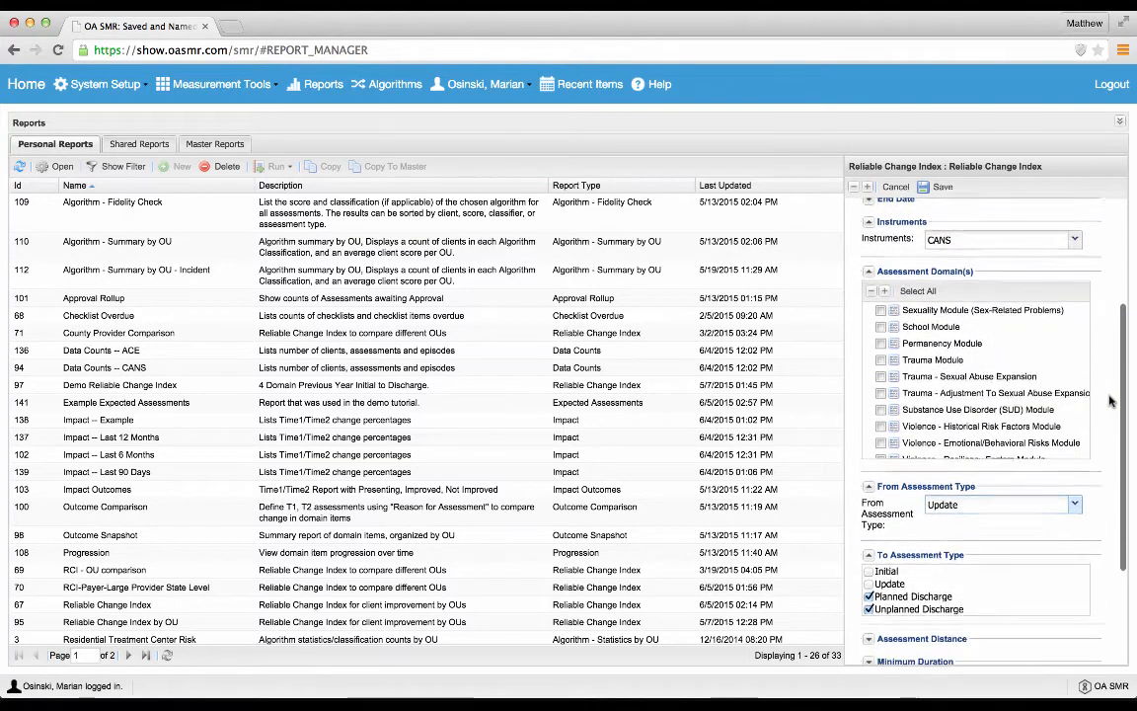
pyautogui.scroll(1, 1110, 401)
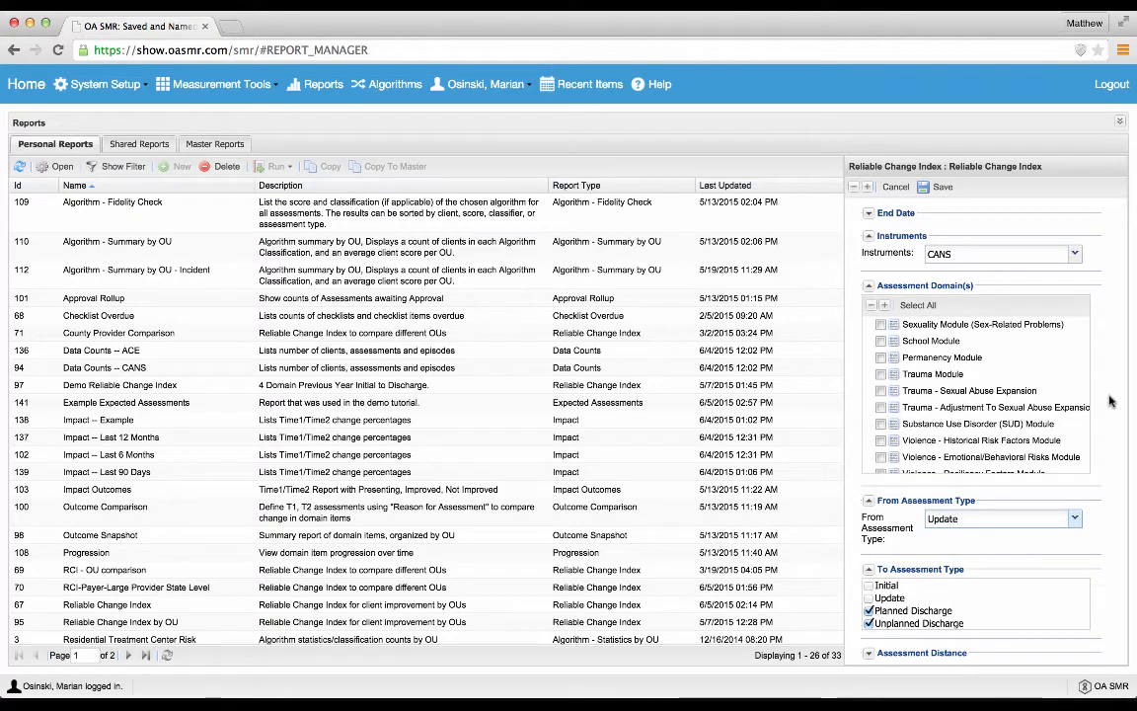
pyautogui.click(1076, 257)
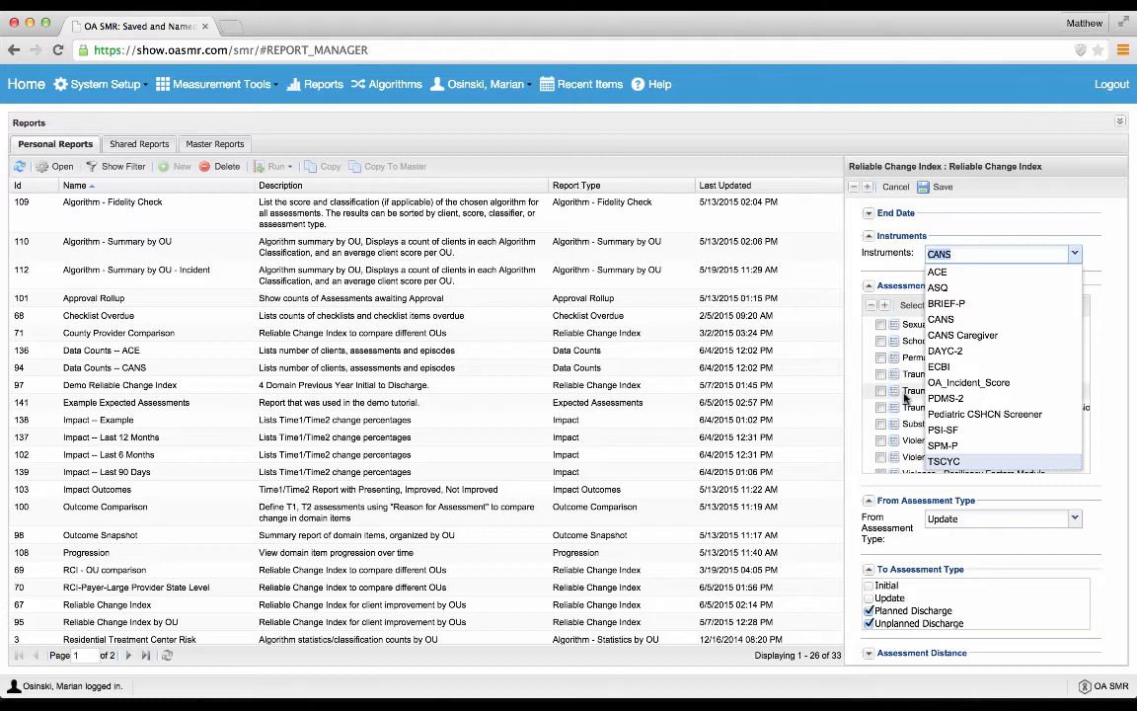
pyautogui.click(1117, 378)
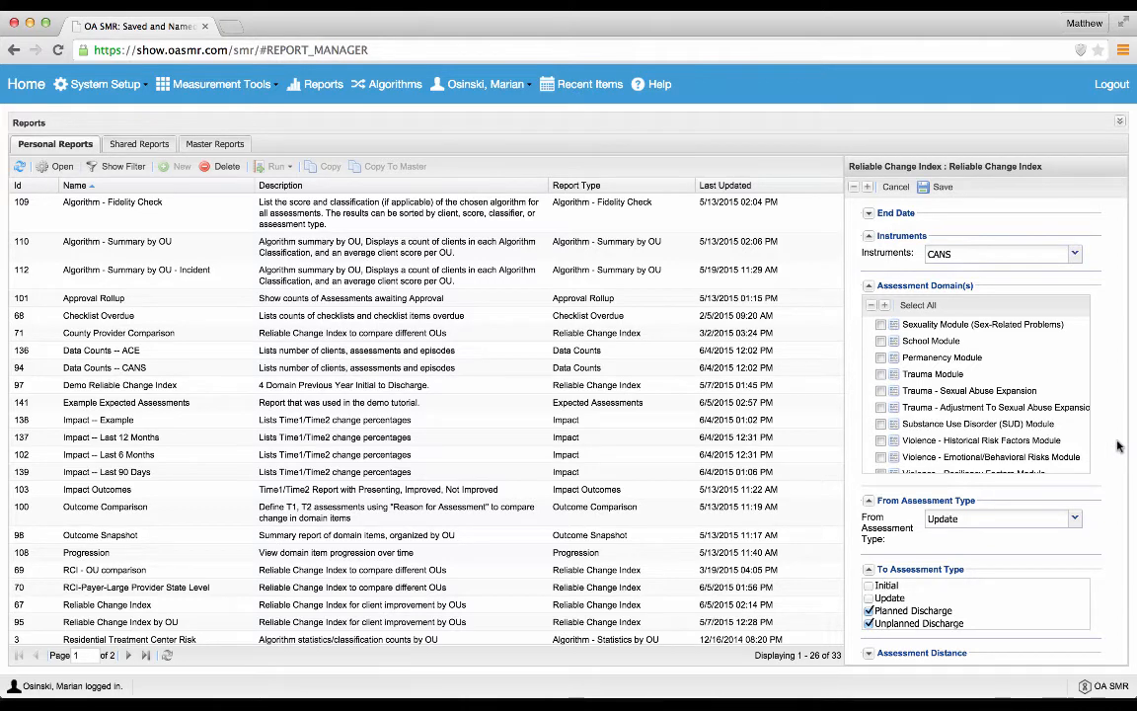
# Step: Collapse the report's To Assessment Type, From Assessment Type, Assessment Domain(s), Instruments and Client Status sections
pyautogui.scroll(-3, 1118, 446)
pyautogui.scroll(4, 879, 513)
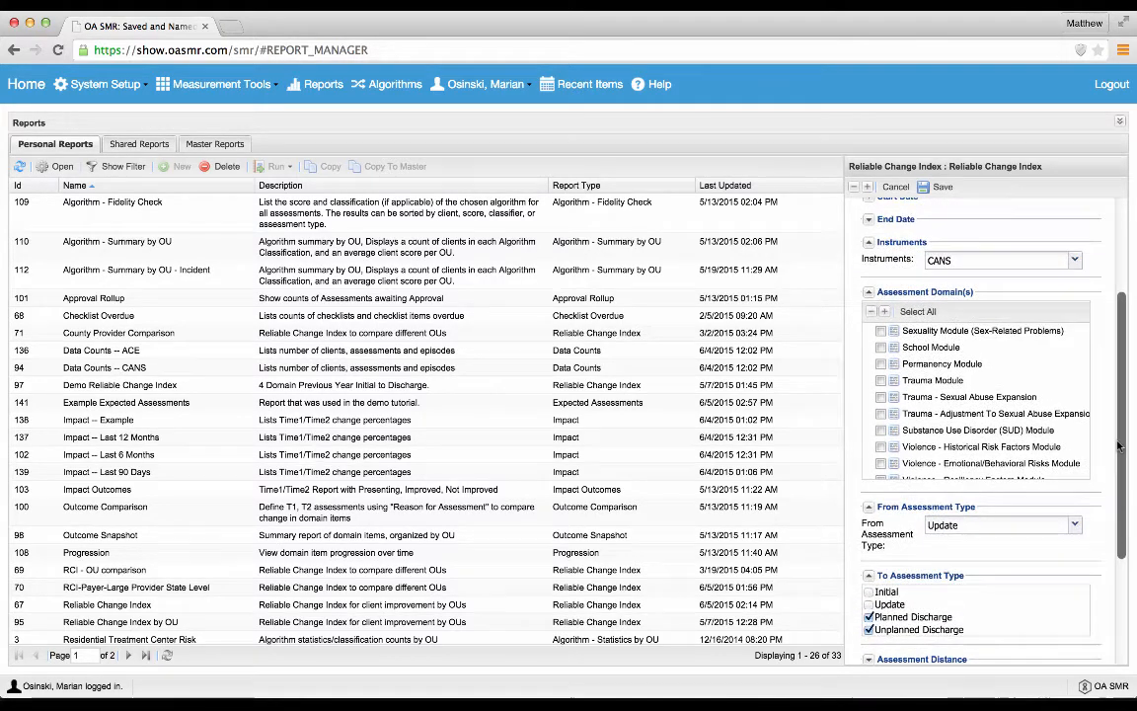
pyautogui.click(870, 575)
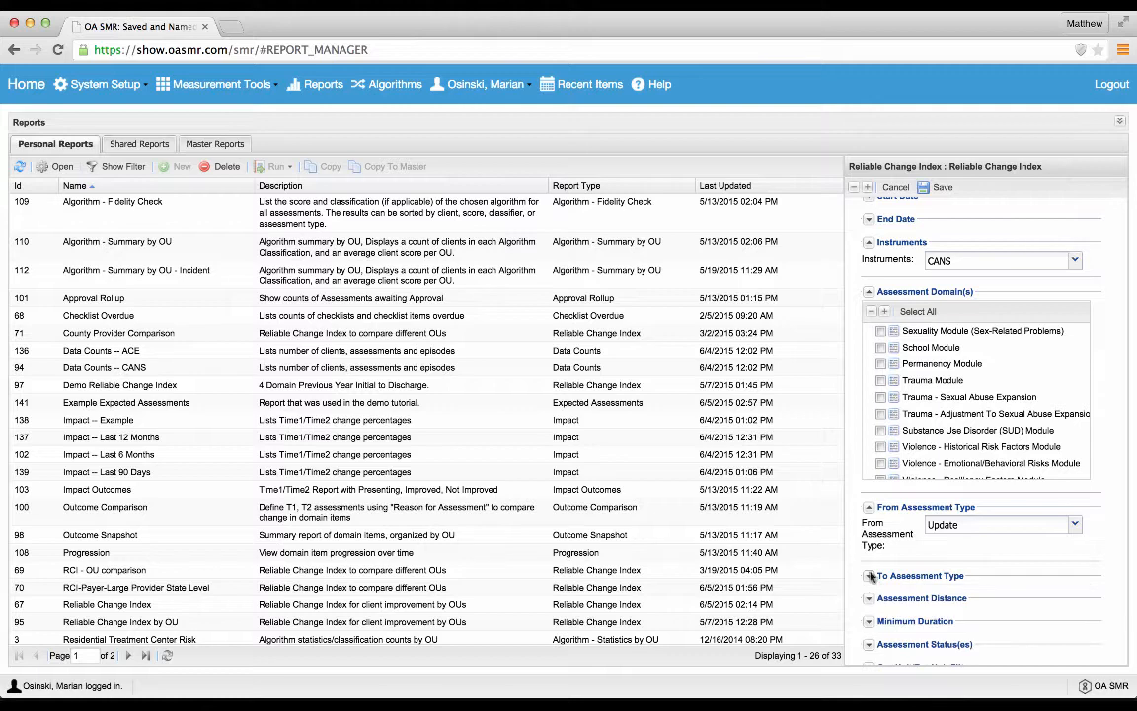
pyautogui.click(870, 508)
pyautogui.click(869, 293)
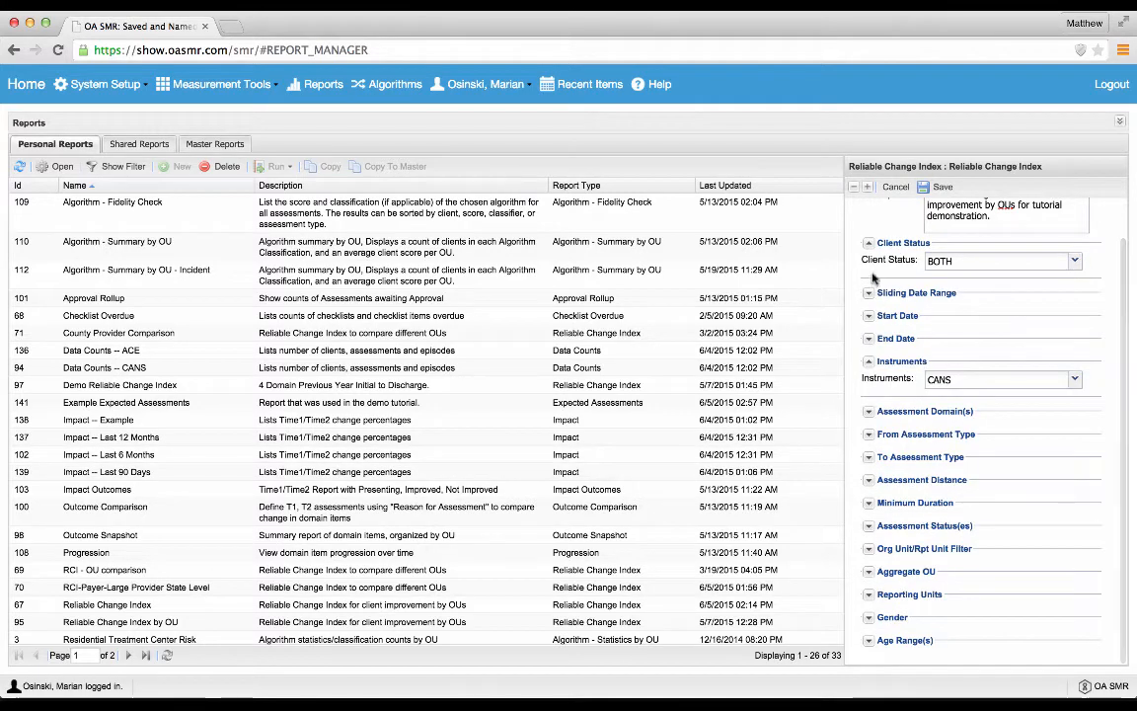
pyautogui.click(868, 362)
pyautogui.click(869, 282)
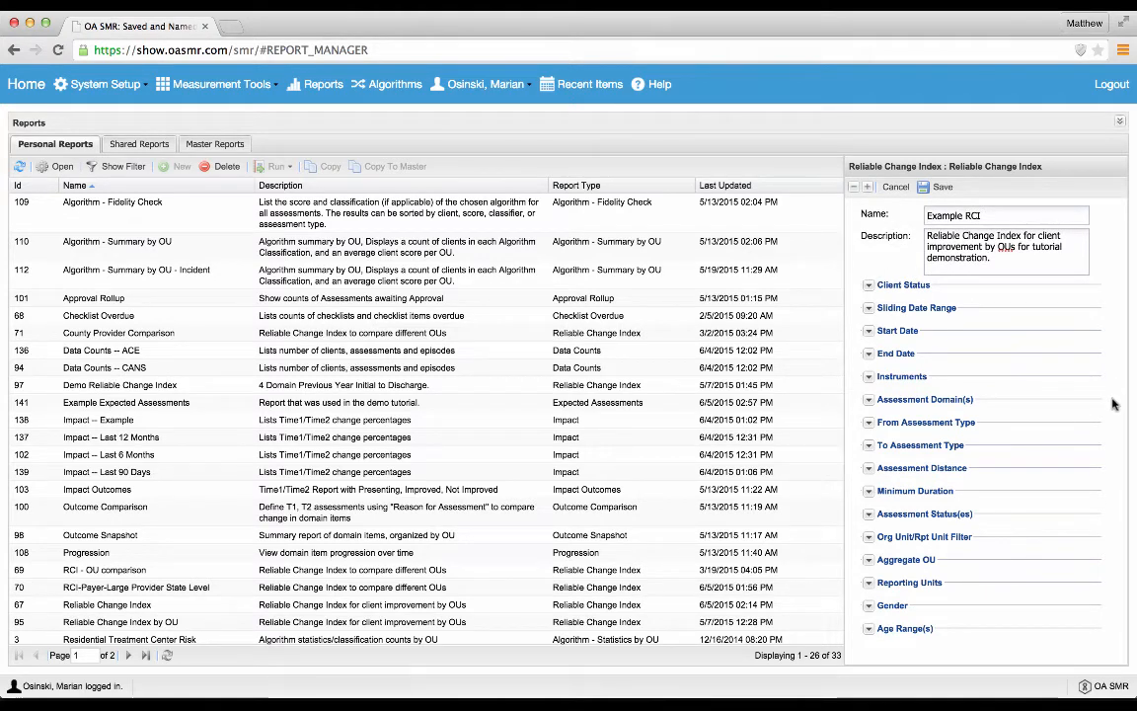
# Step: Expand the Minimum Duration and Assessment Distance settings, and briefly check the Assessment Status(es) options
pyautogui.click(868, 493)
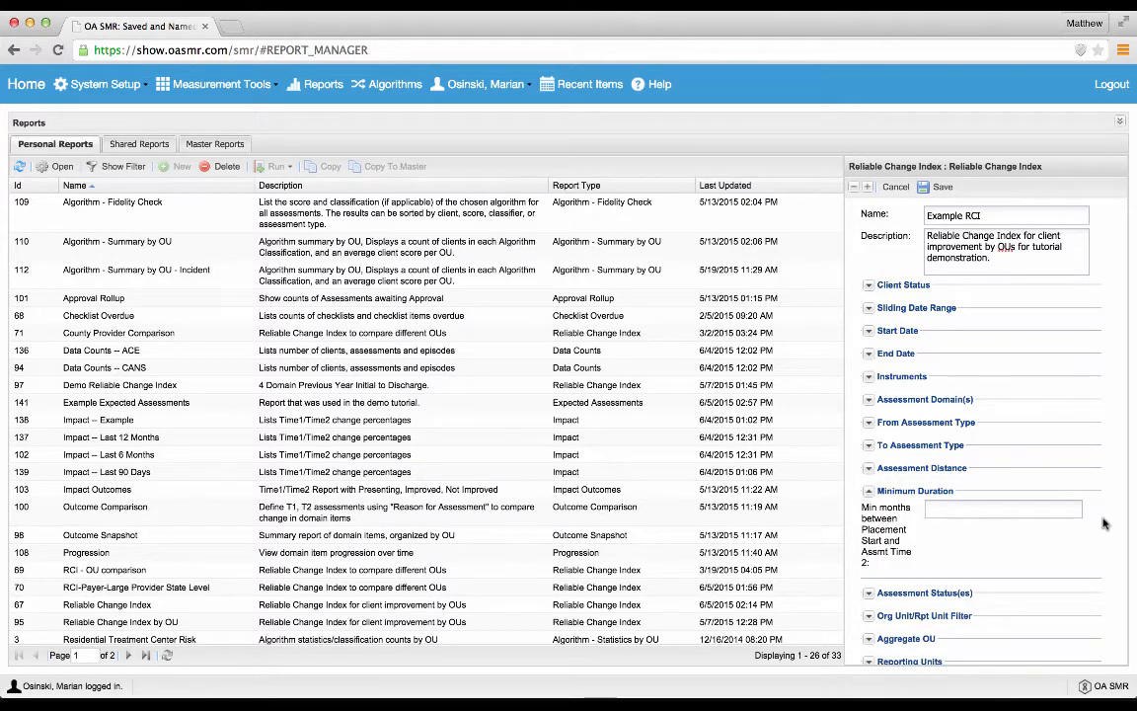
pyautogui.scroll(-3, 1116, 514)
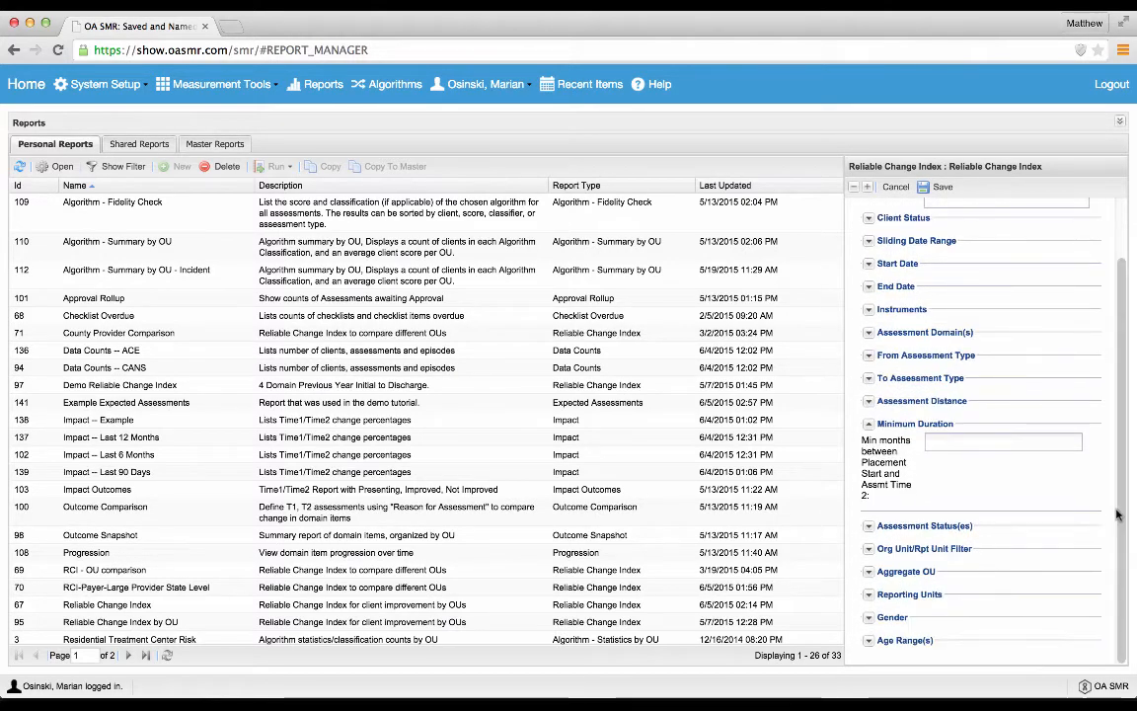
pyautogui.click(870, 526)
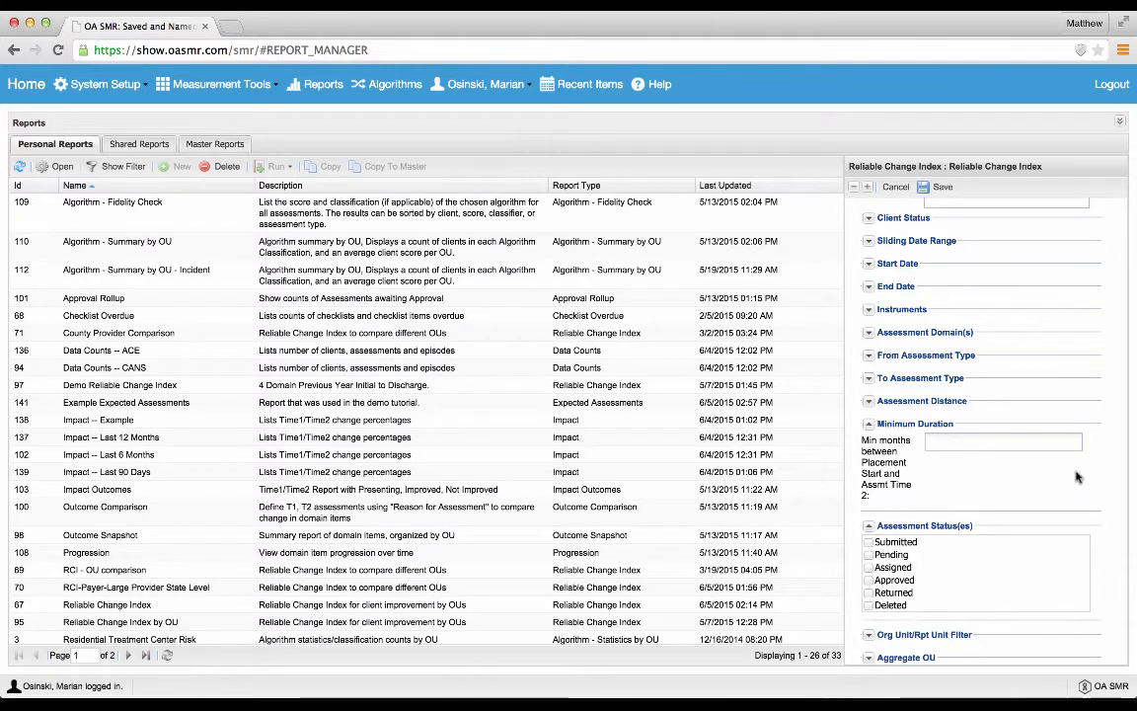
pyautogui.click(868, 526)
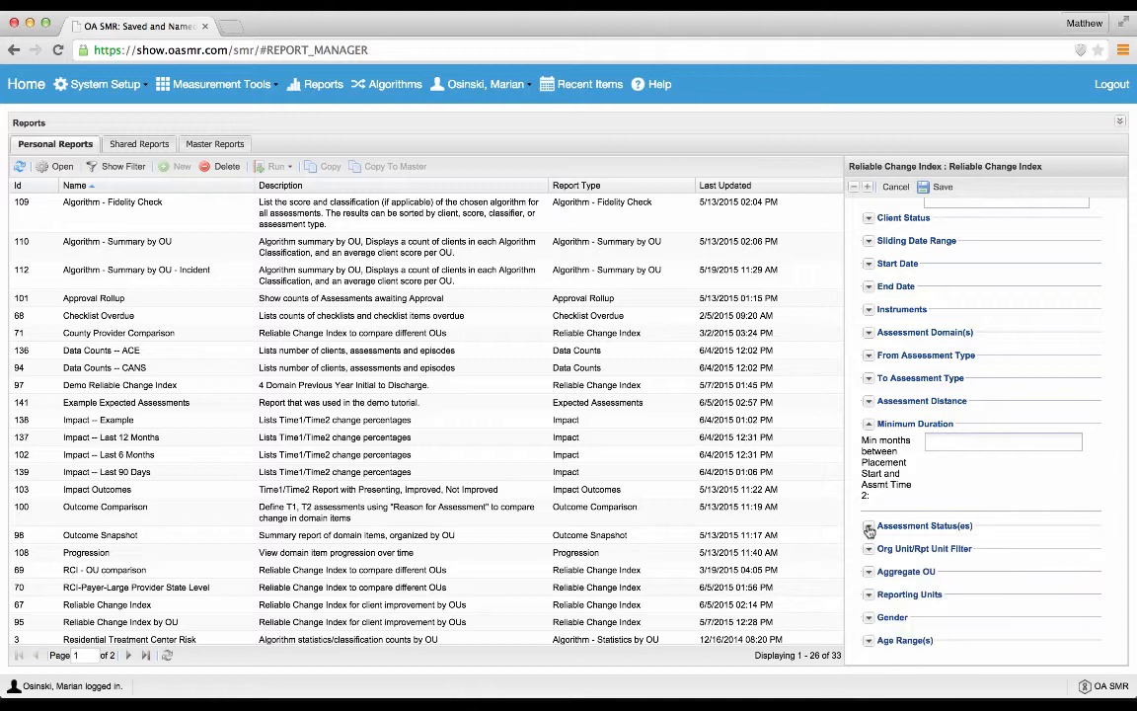
pyautogui.click(868, 402)
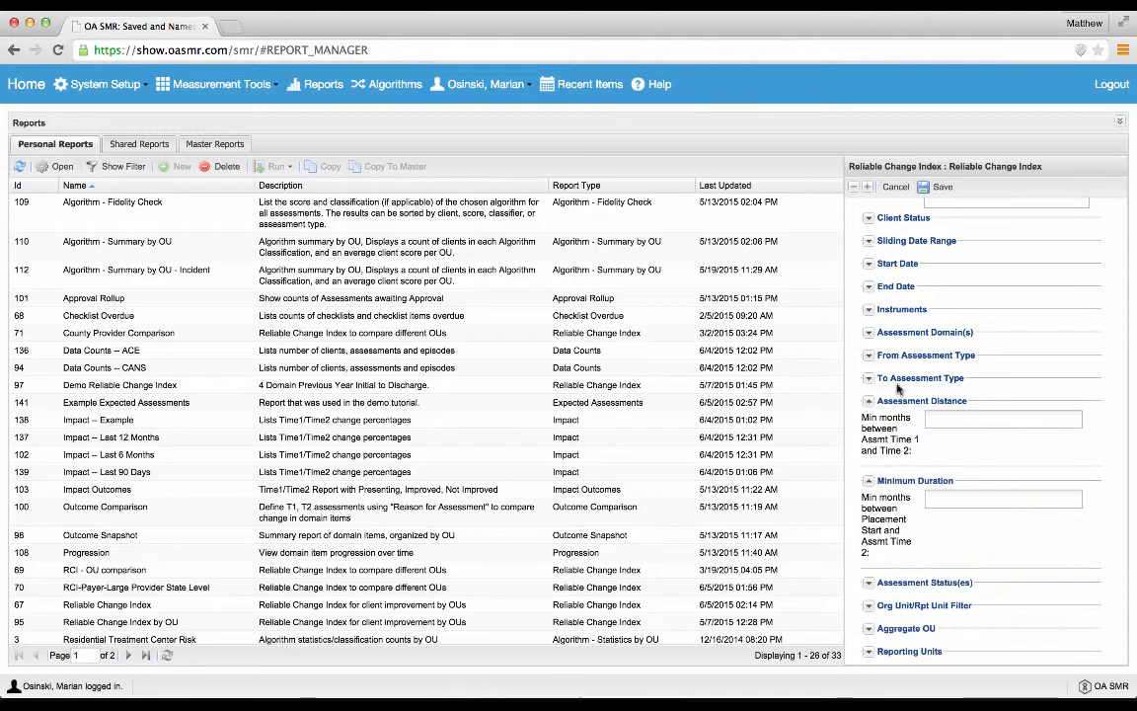
pyautogui.scroll(-3, 1115, 396)
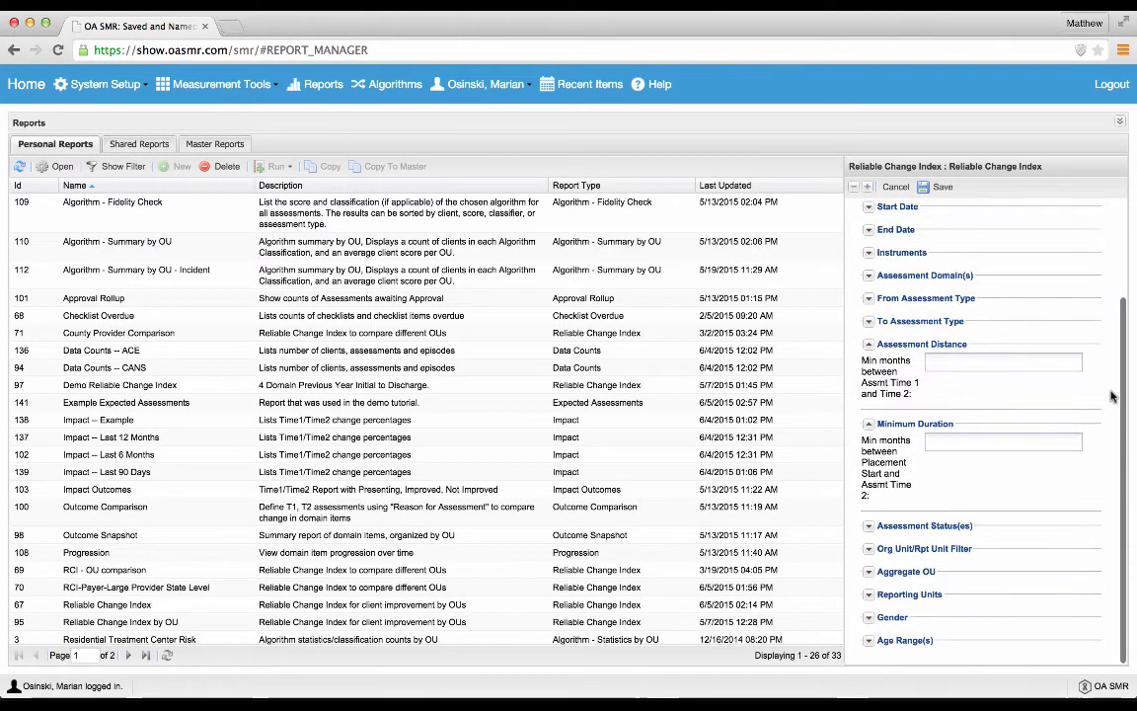
# Step: Try an Assessment Distance of 18 minimum months between assessment Time 1 and Time 2, and clear it
pyautogui.click(1036, 362)
pyautogui.write('18')
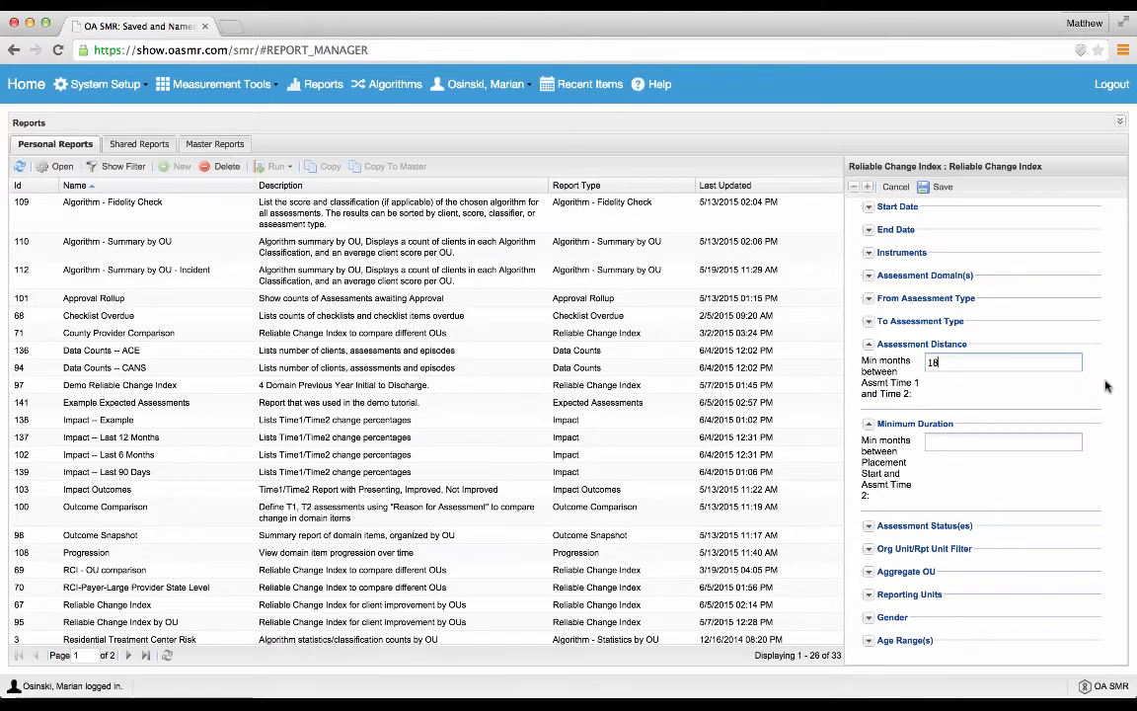
pyautogui.click(1008, 362)
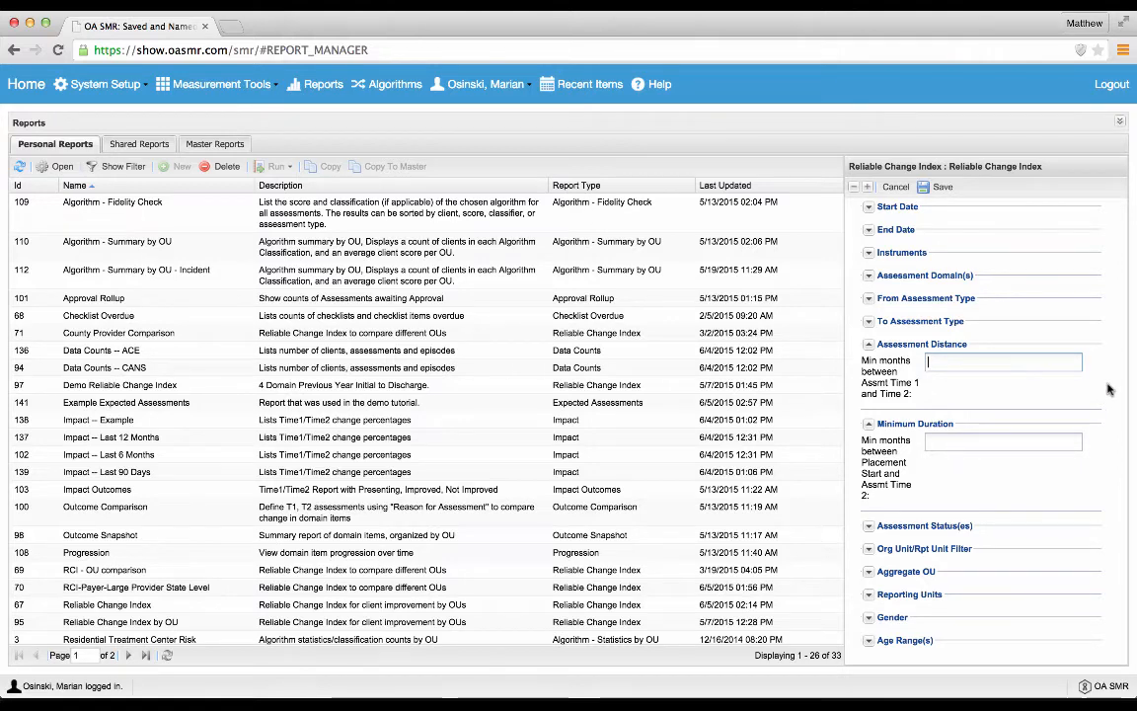
# Step: Try a Minimum Duration of 12 months between placement start and assessment Time 2, clear it, and collapse the section
pyautogui.click(1019, 440)
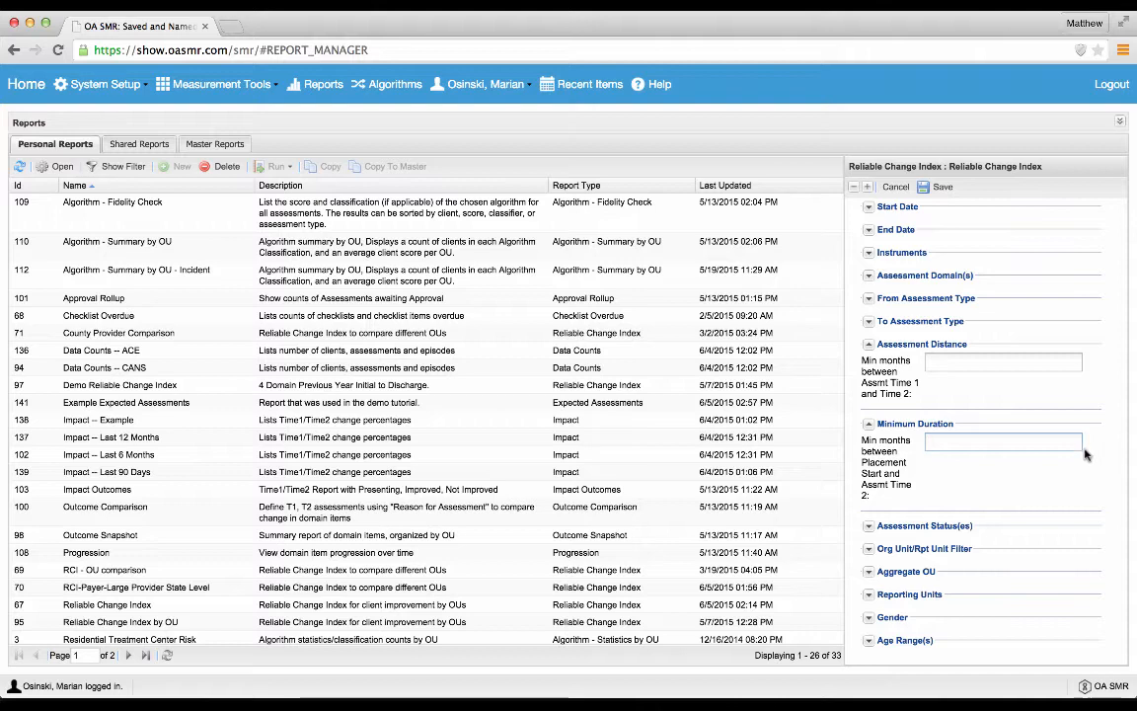
pyautogui.click(1038, 445)
pyautogui.write('12')
pyautogui.press('BackSpace')
pyautogui.press('BackSpace')
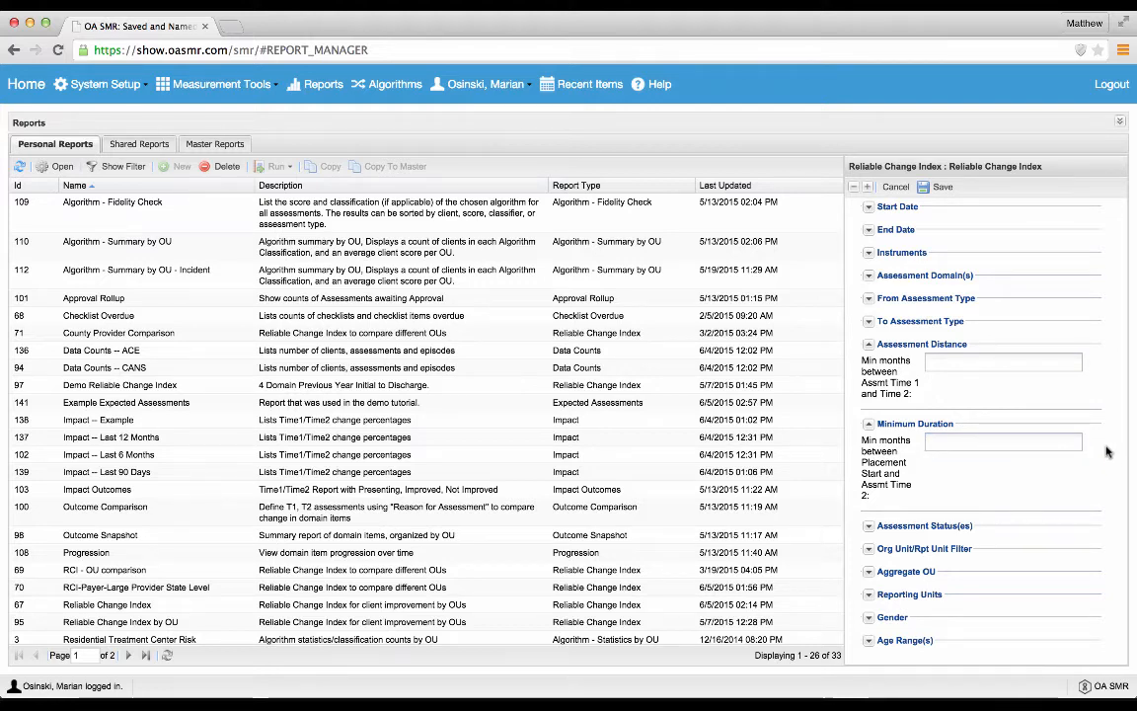
pyautogui.click(868, 423)
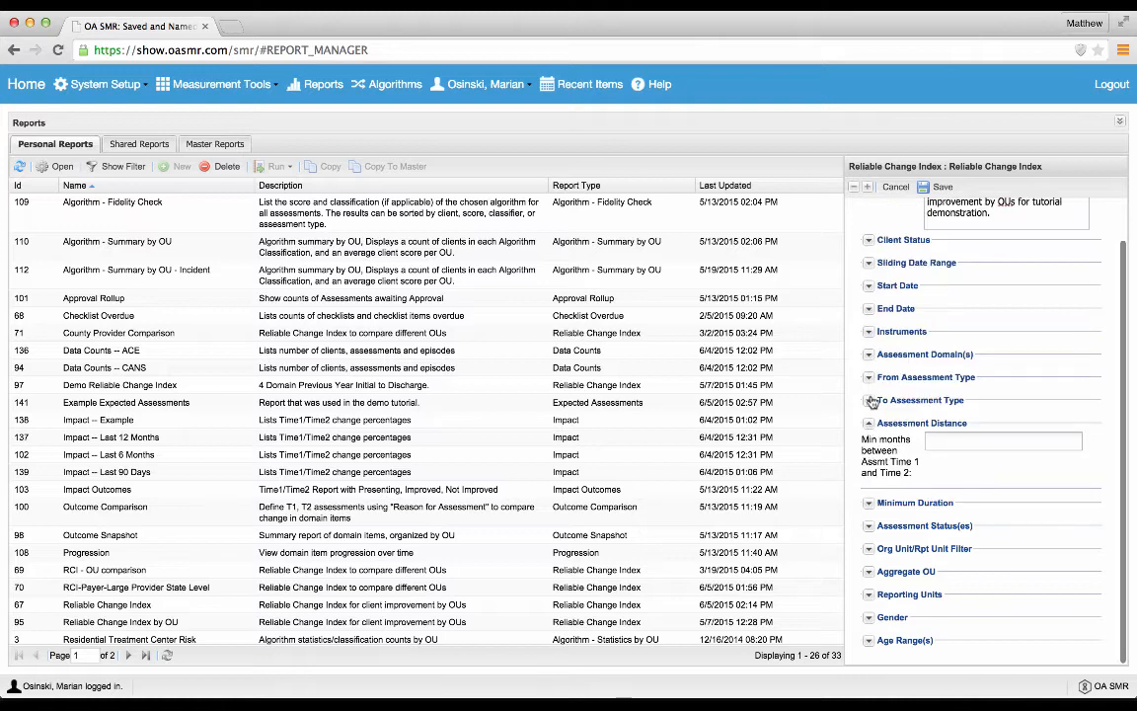
# Step: Collapse the Assessment Distance section and restrict the report's Assessment Status(es) to Submitted and Approved
pyautogui.click(869, 425)
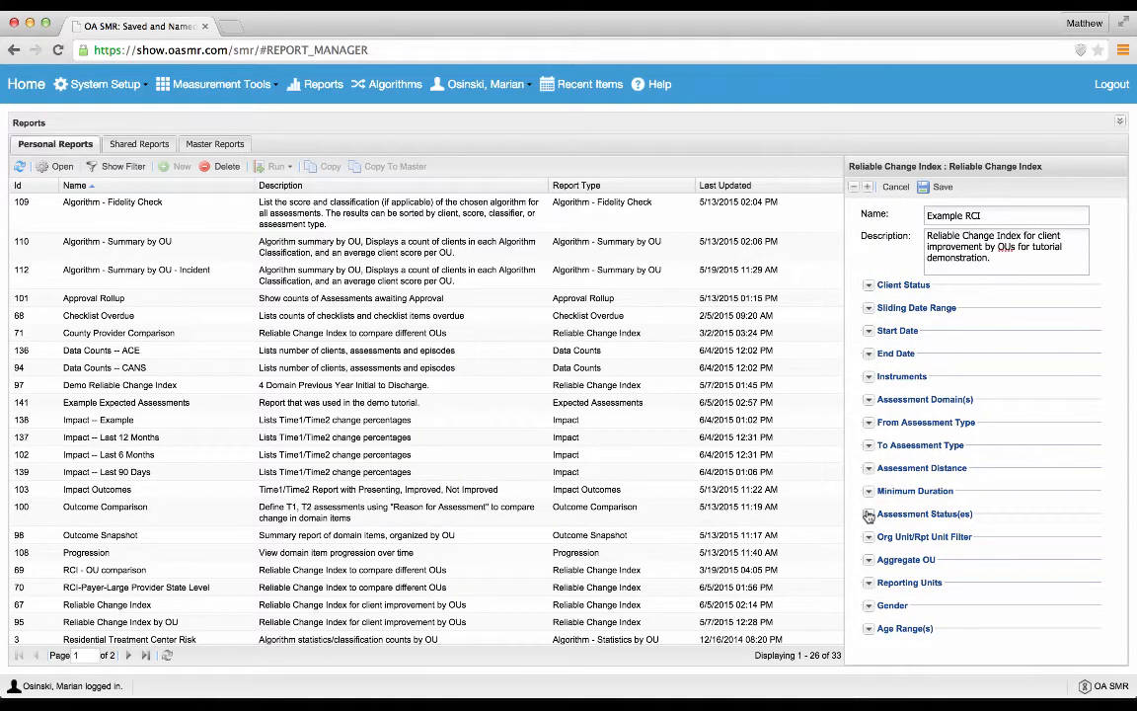
pyautogui.click(868, 514)
pyautogui.scroll(-1, 1118, 528)
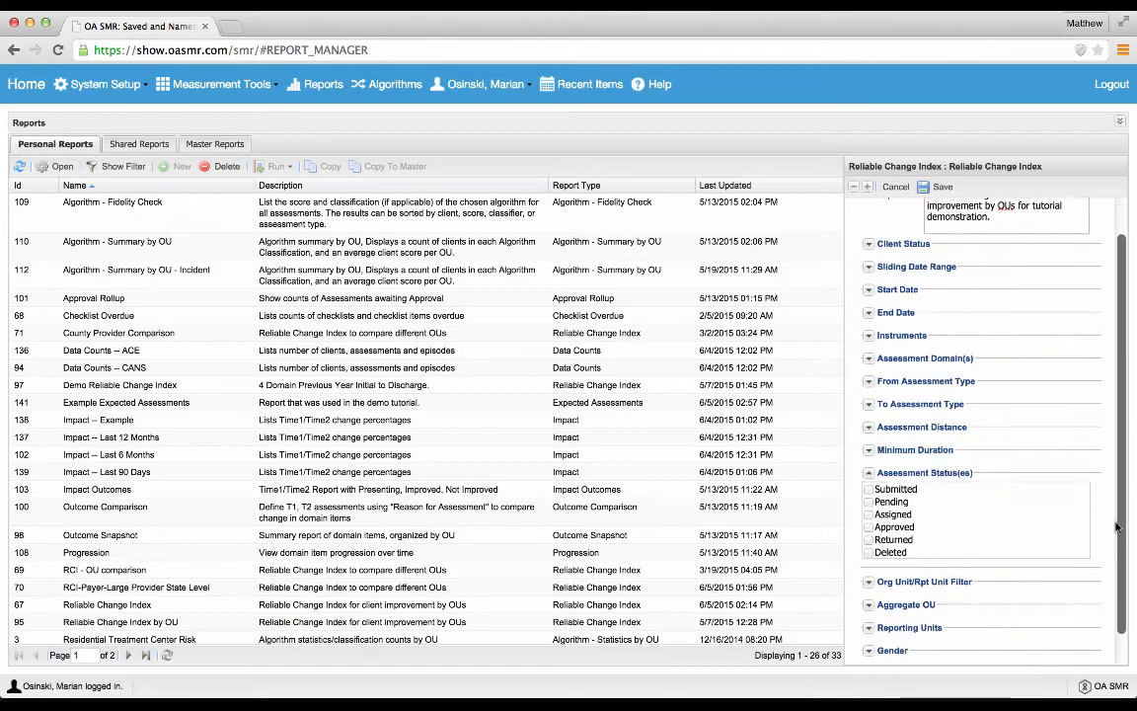
pyautogui.scroll(-1, 1118, 528)
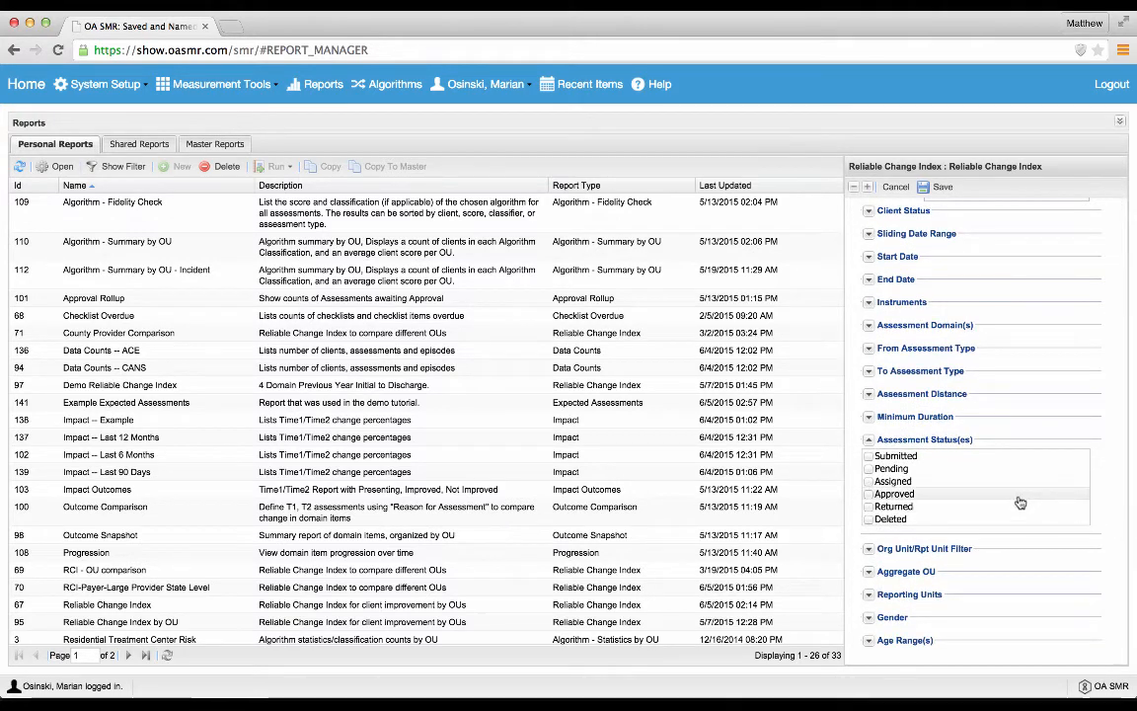
pyautogui.click(870, 456)
pyautogui.click(870, 493)
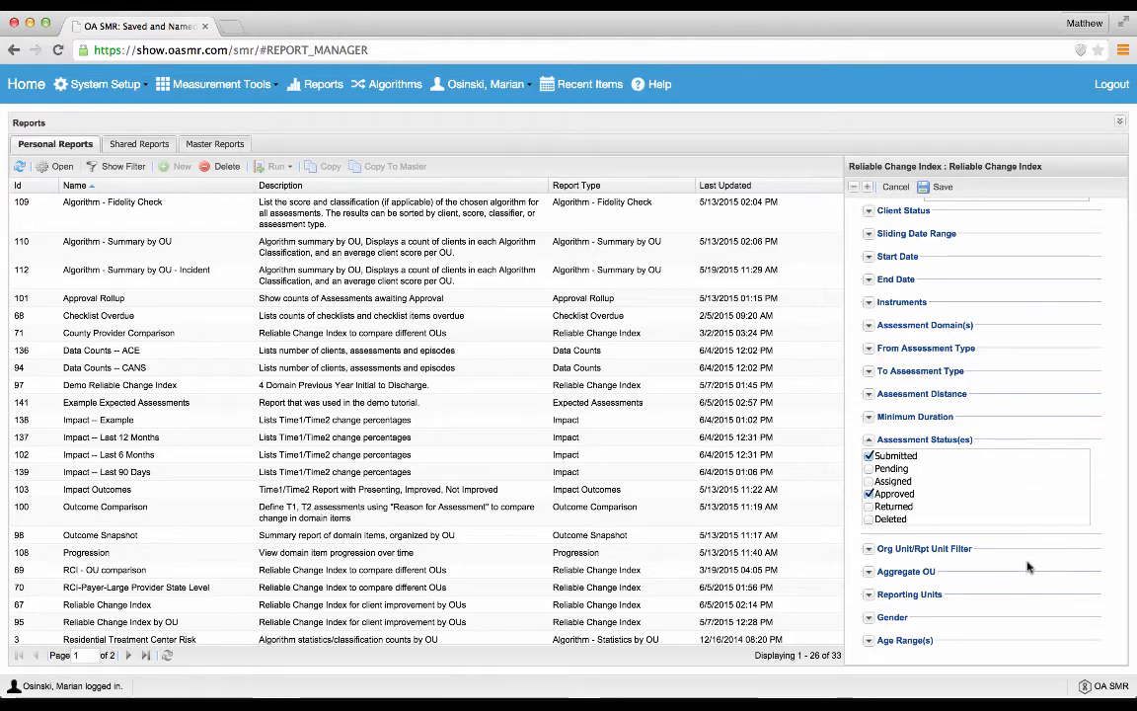
# Step: Expand the Org Unit/Rpt Unit Filter and look through its tree of organizational units
pyautogui.click(868, 549)
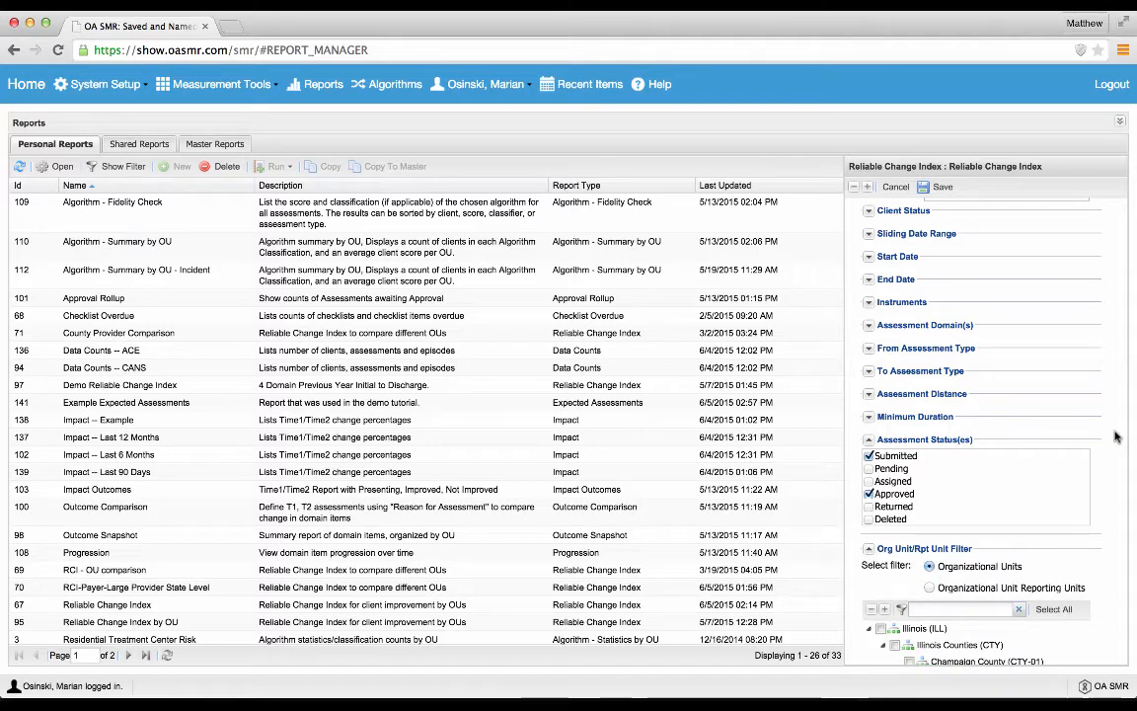
pyautogui.scroll(-3, 1119, 435)
pyautogui.scroll(-5, 1117, 435)
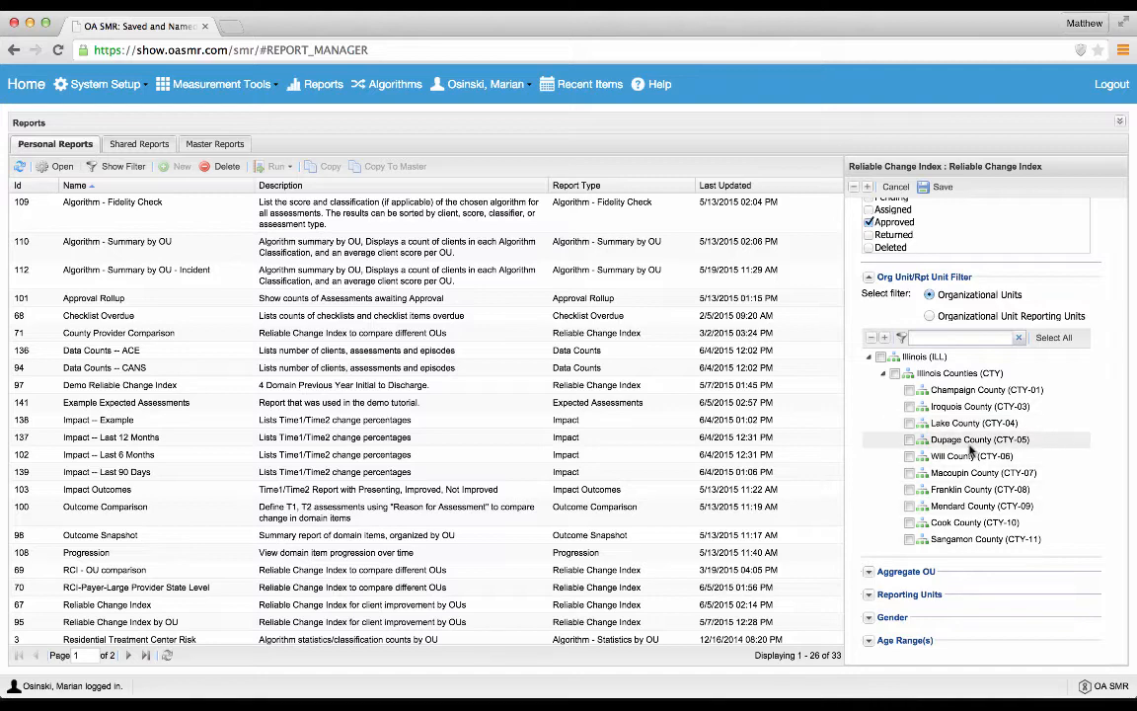
pyautogui.scroll(-1, 873, 437)
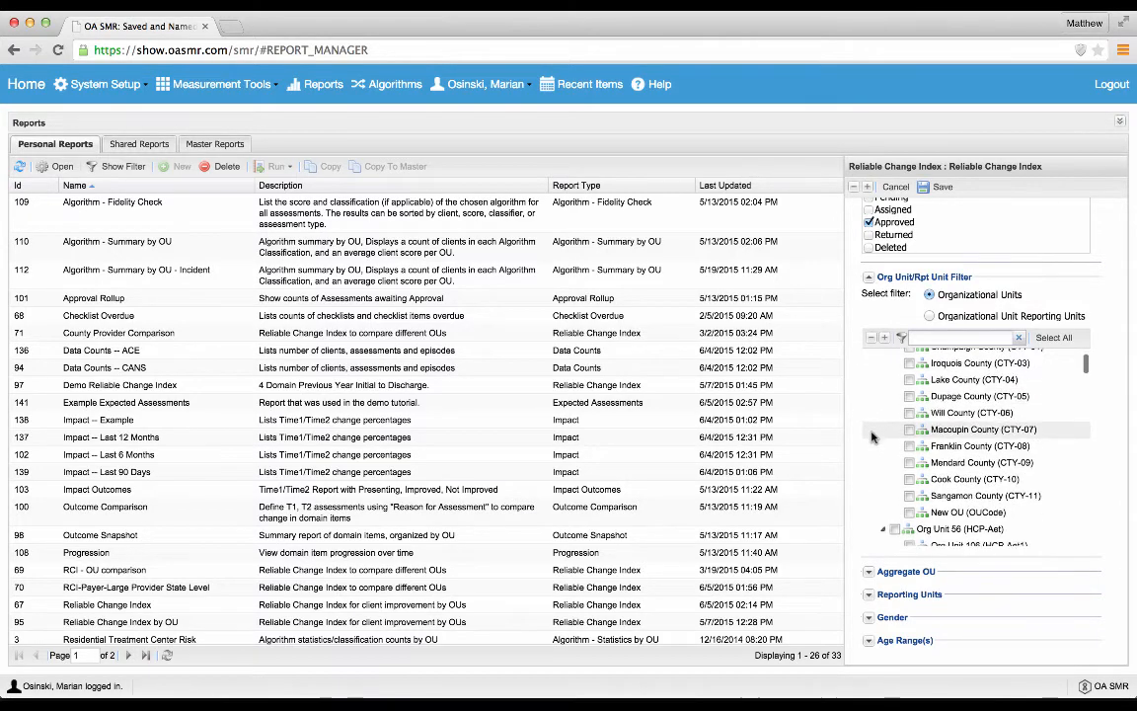
pyautogui.scroll(3, 872, 438)
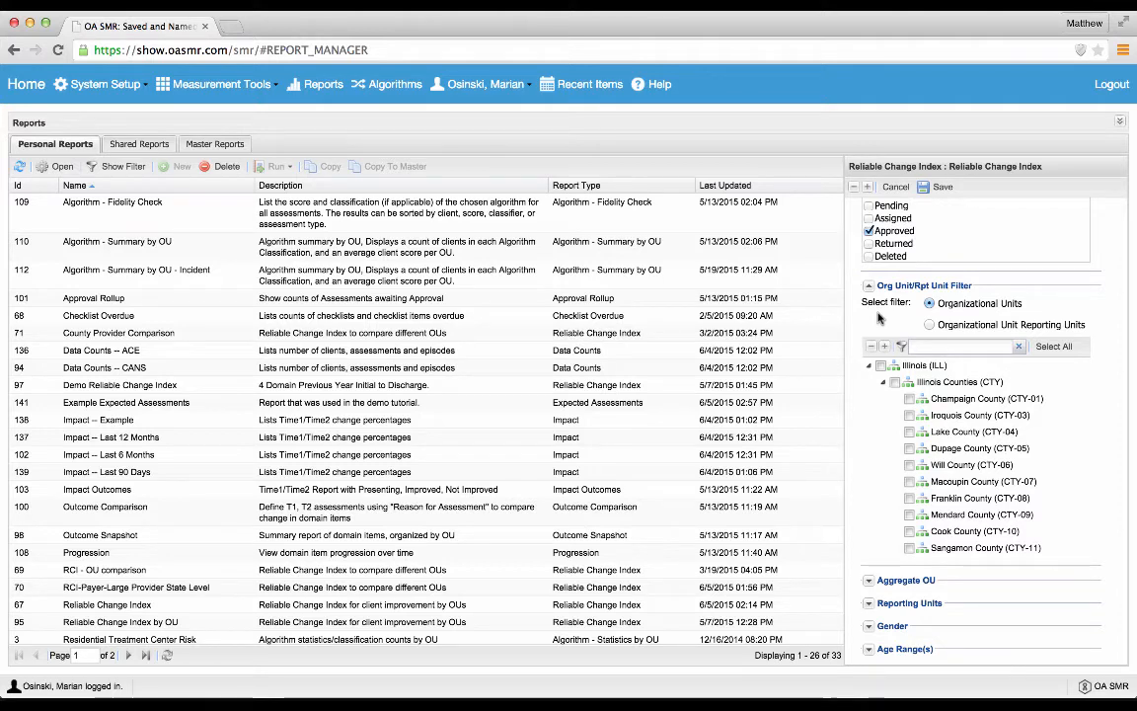
# Step: Try filtering by Champaign County (CTY-01) and Cook County (CTY-10), and clear both selections
pyautogui.click(910, 398)
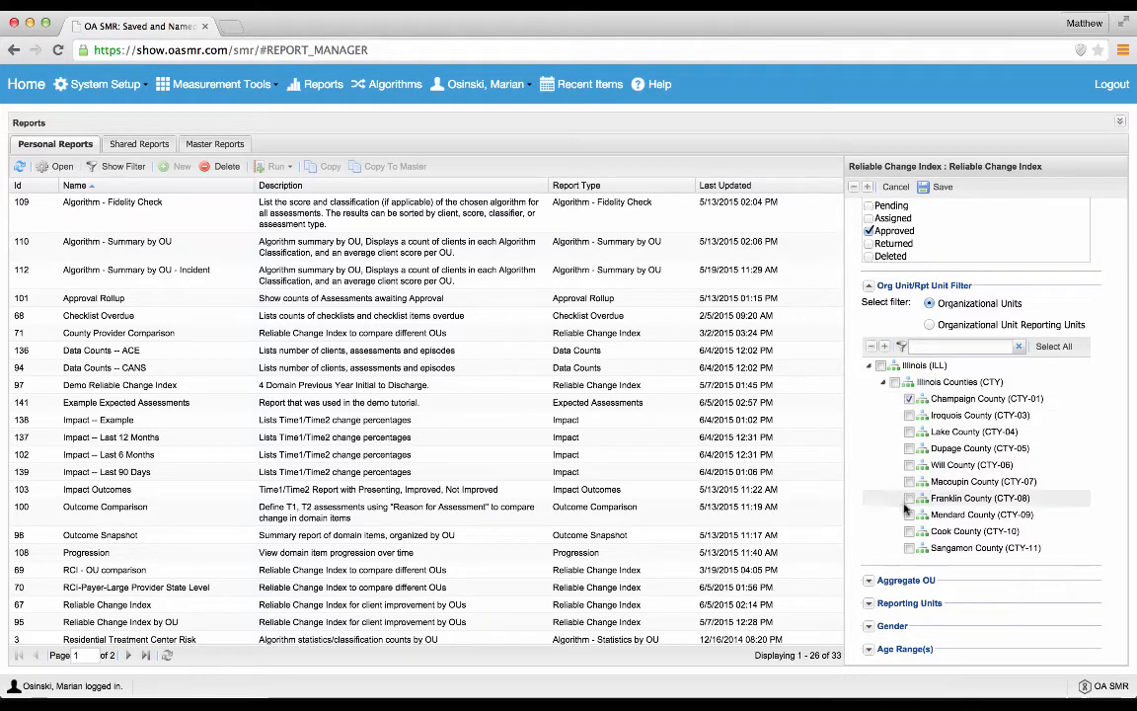
pyautogui.click(910, 531)
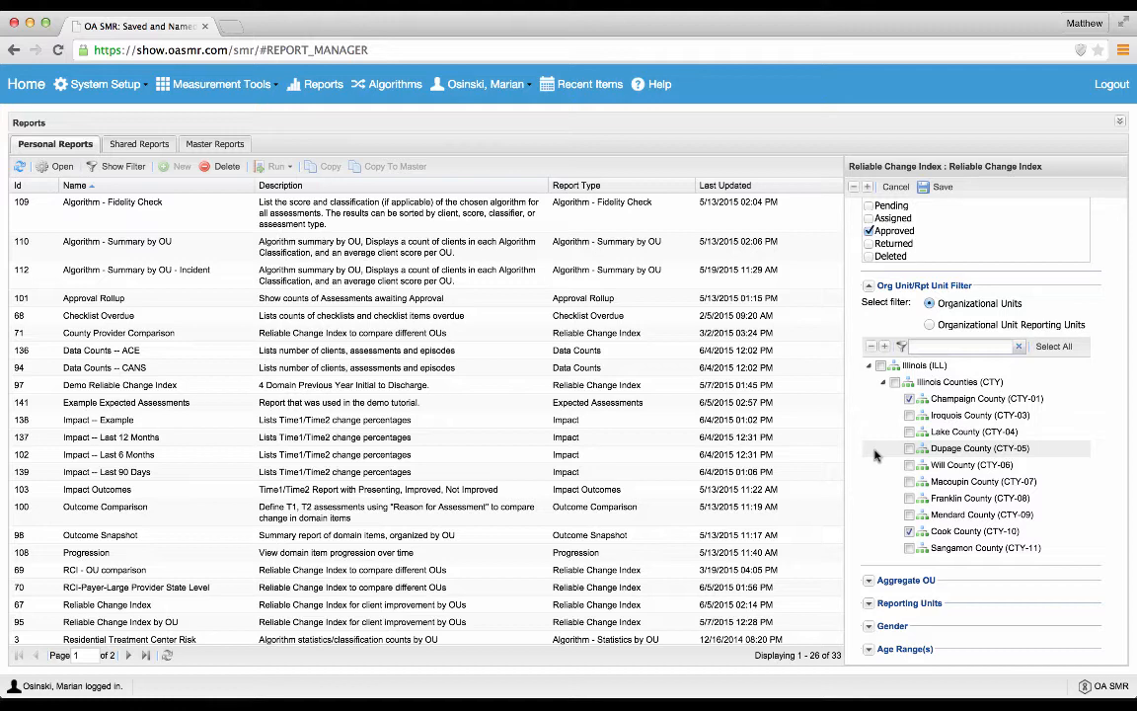
pyautogui.click(909, 531)
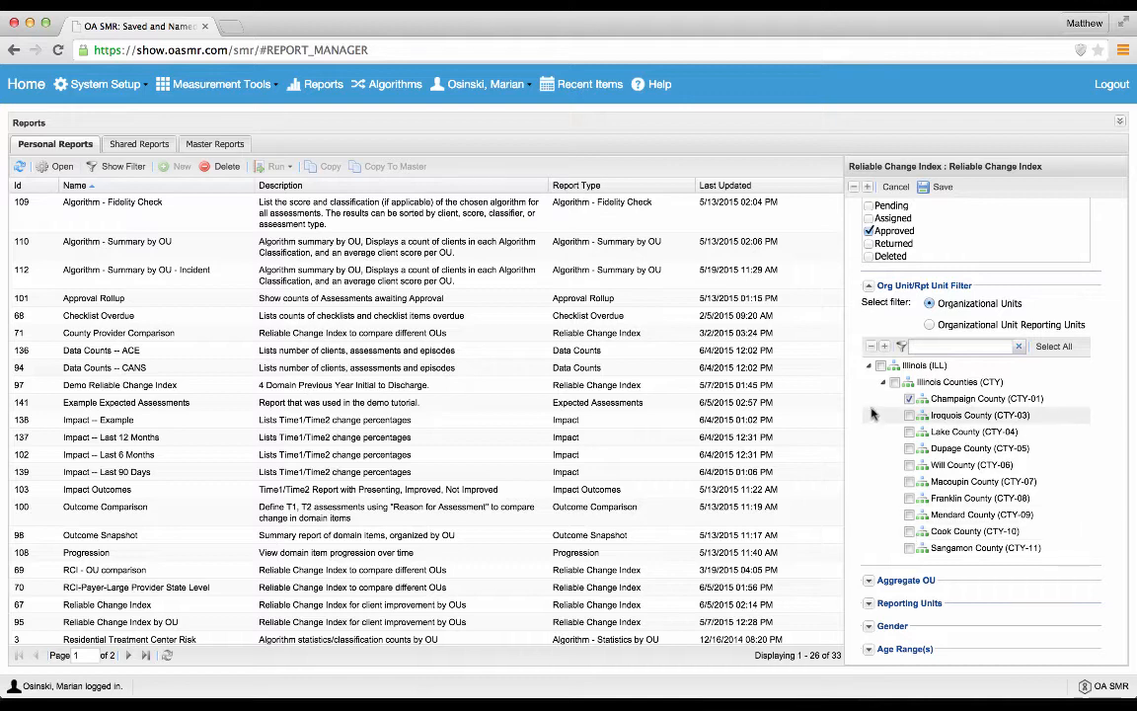
pyautogui.click(909, 399)
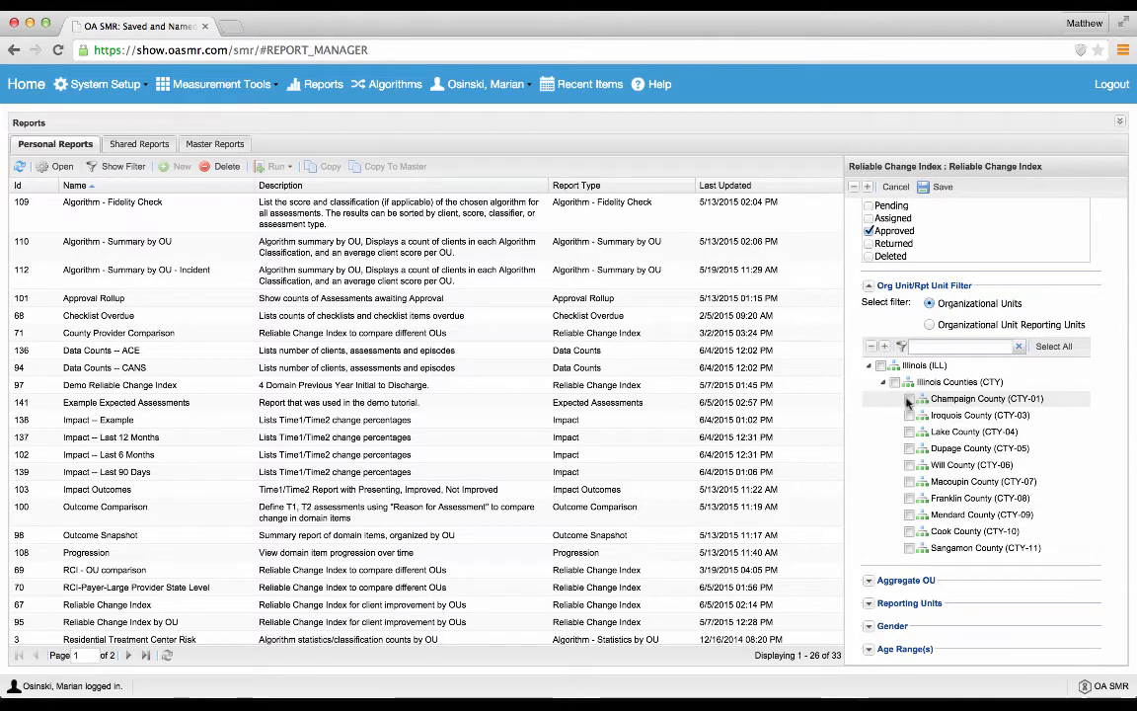
# Step: Try the Organizational Unit Reporting Units filter with CANS Program and Program B, and clear both tags
pyautogui.click(930, 324)
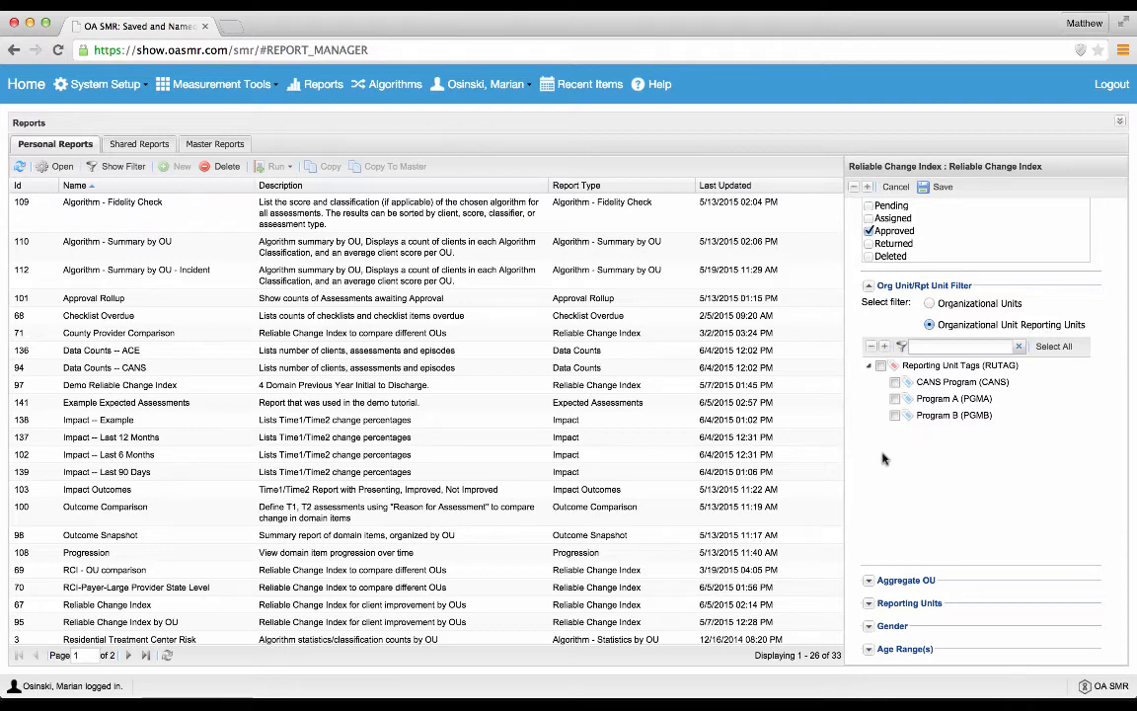
pyautogui.click(895, 383)
pyautogui.click(894, 416)
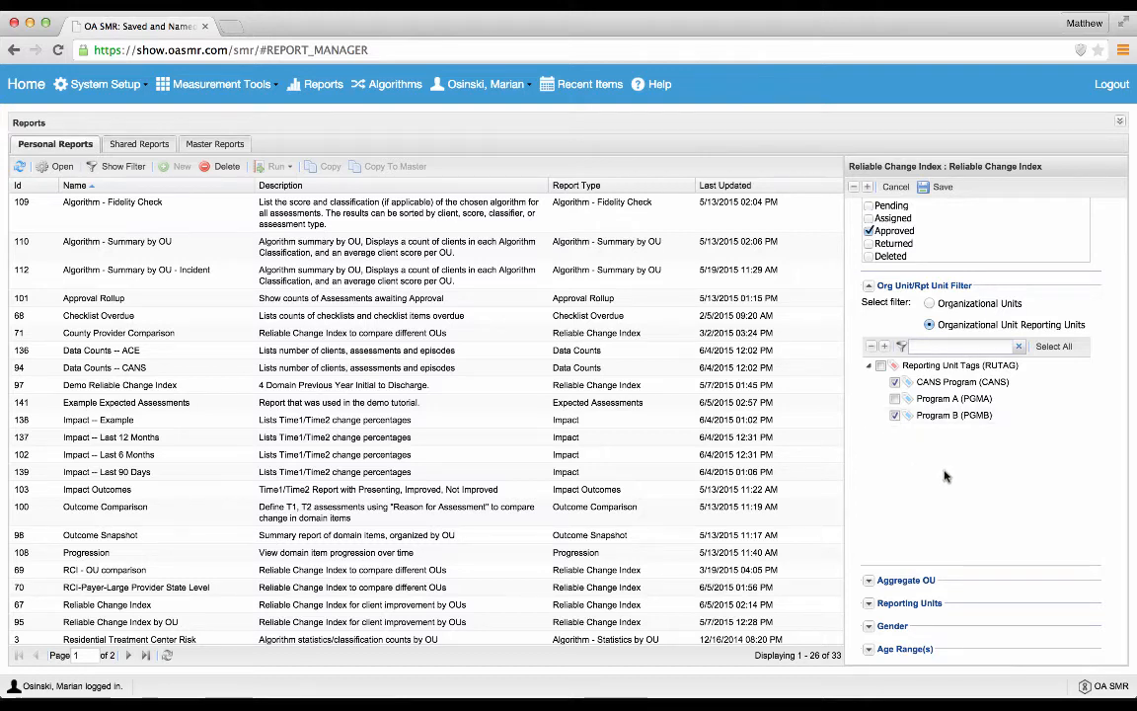
pyautogui.click(894, 384)
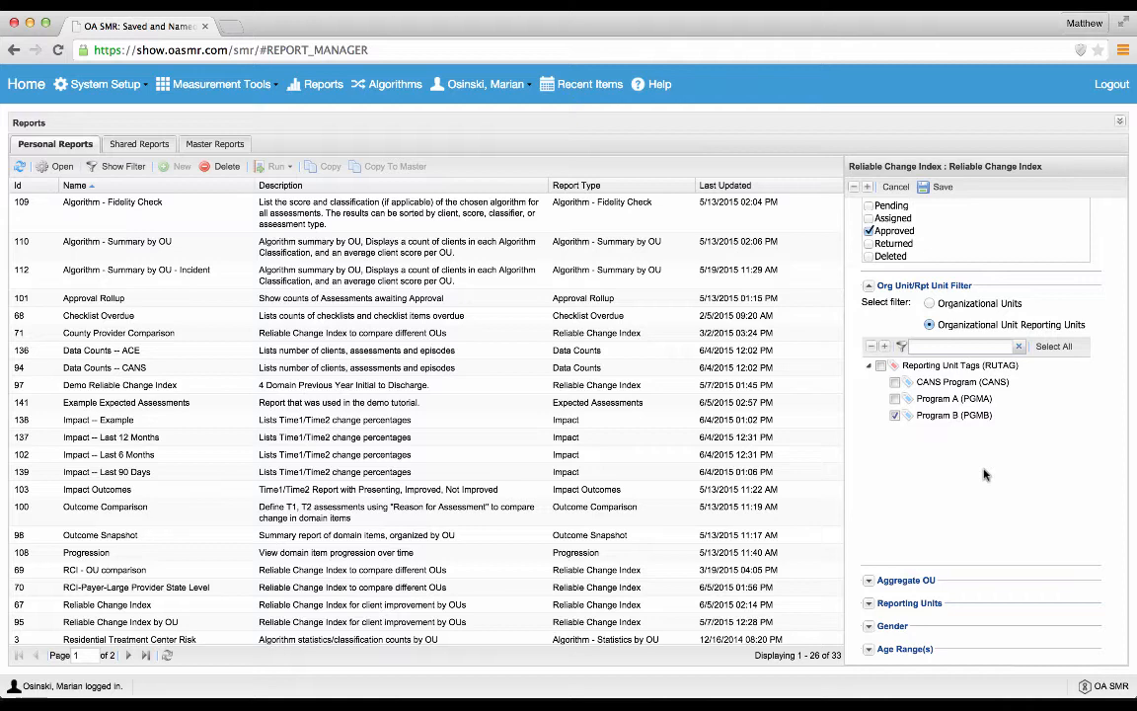
pyautogui.click(895, 415)
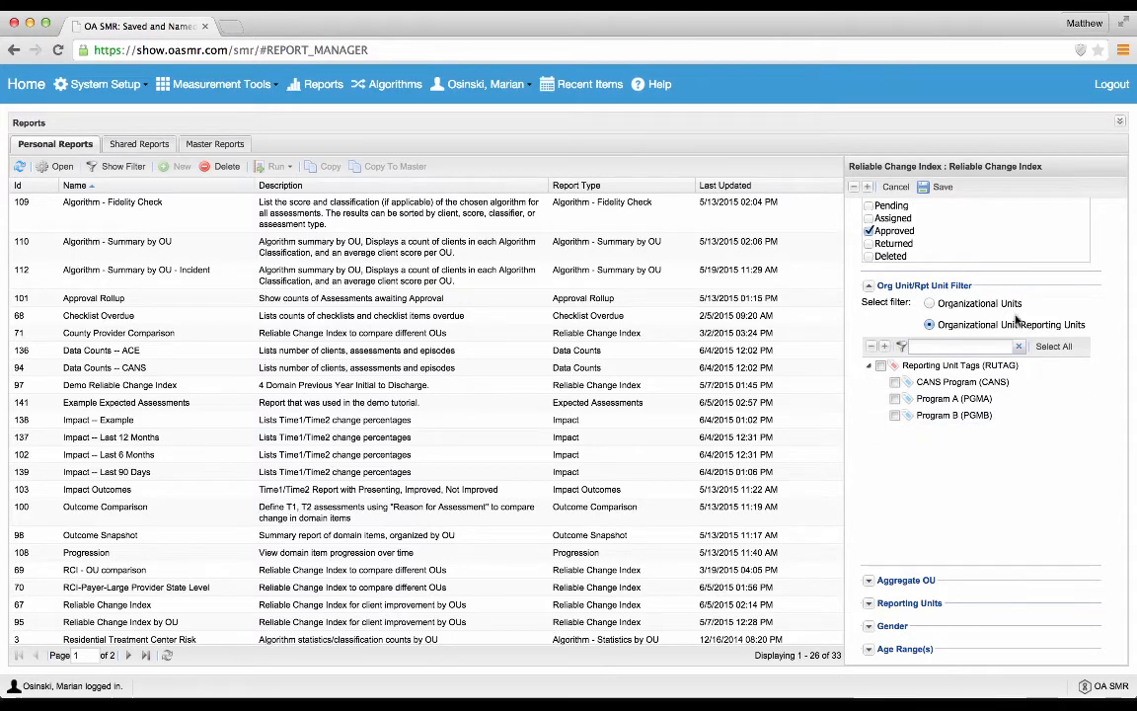
# Step: Filter the report by Organizational Units, choosing Champaign County (CTY-01) and Cook County (CTY-10)
pyautogui.click(980, 304)
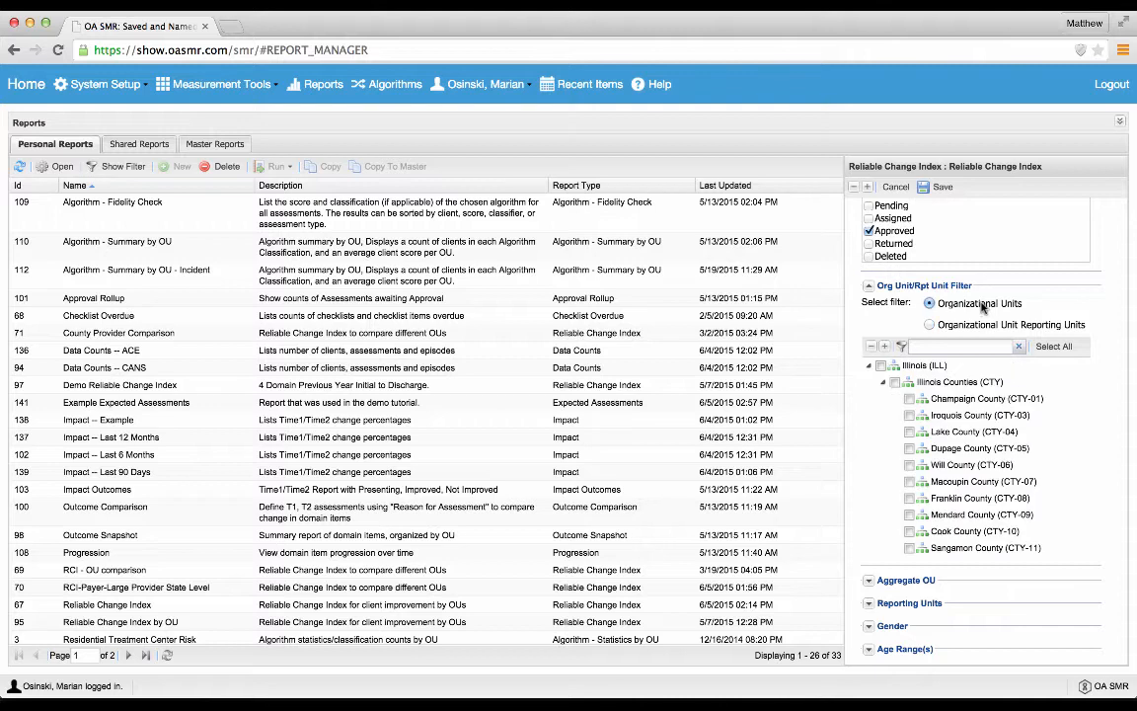
pyautogui.click(909, 399)
pyautogui.scroll(-1, 908, 455)
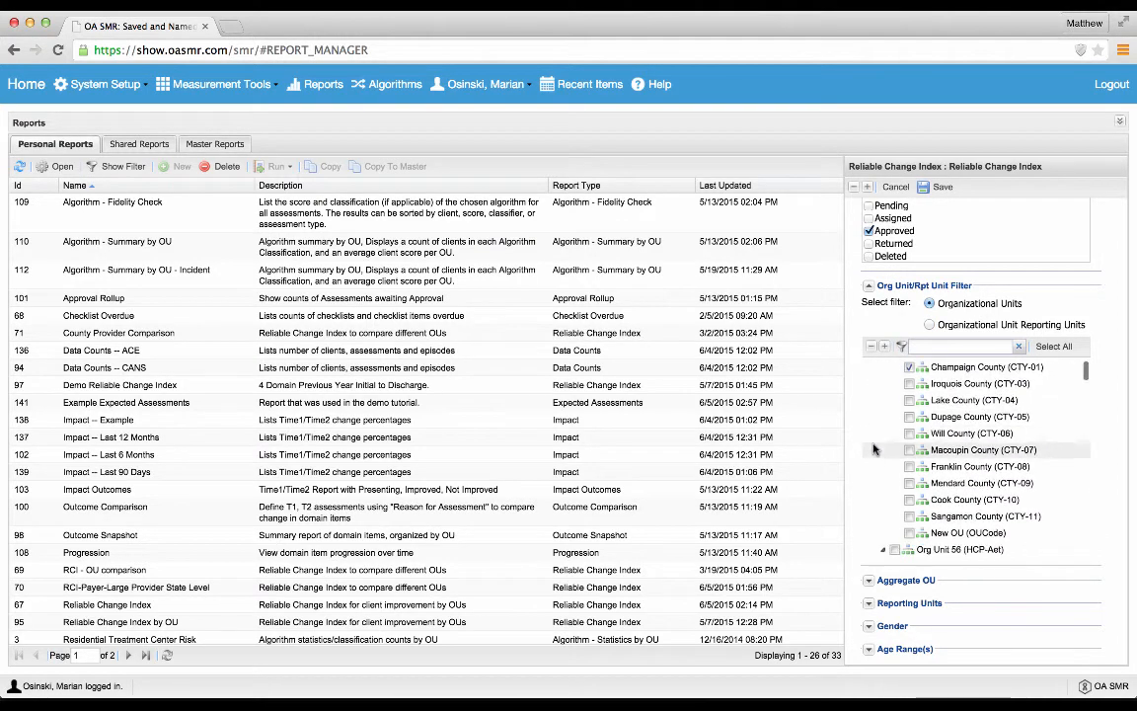
pyautogui.click(909, 499)
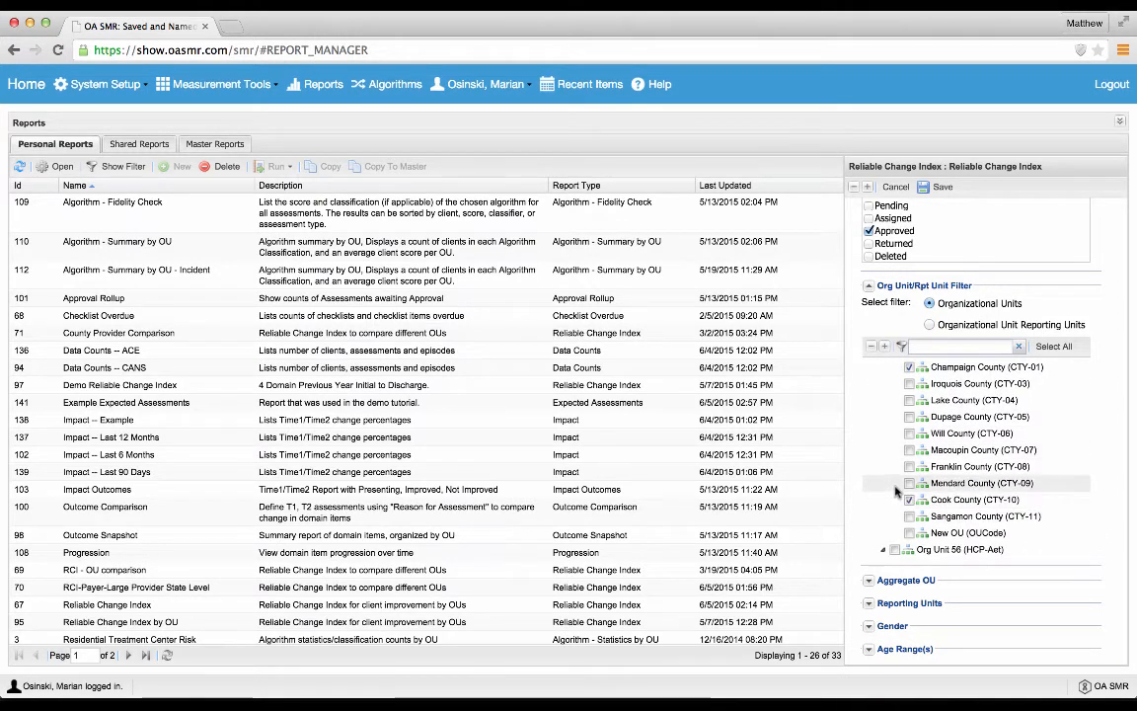
# Step: Expand the Aggregate OU and Reporting Units sections, and look through the available demographic reporting units
pyautogui.scroll(-1, 1105, 508)
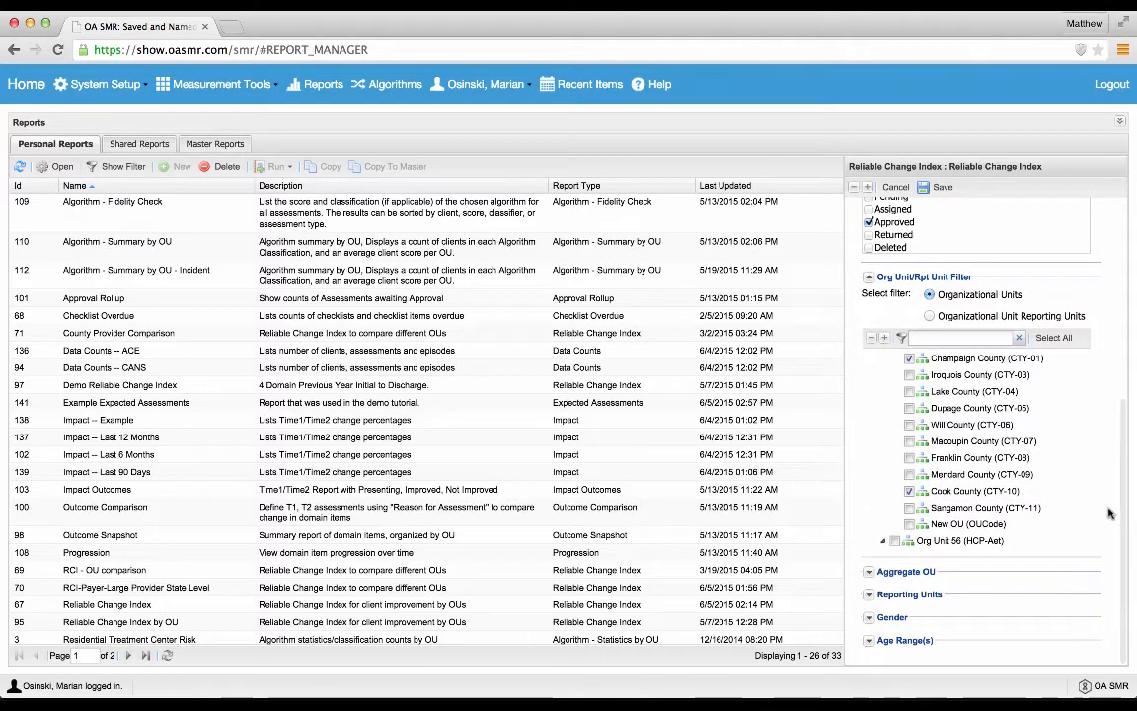
pyautogui.click(870, 574)
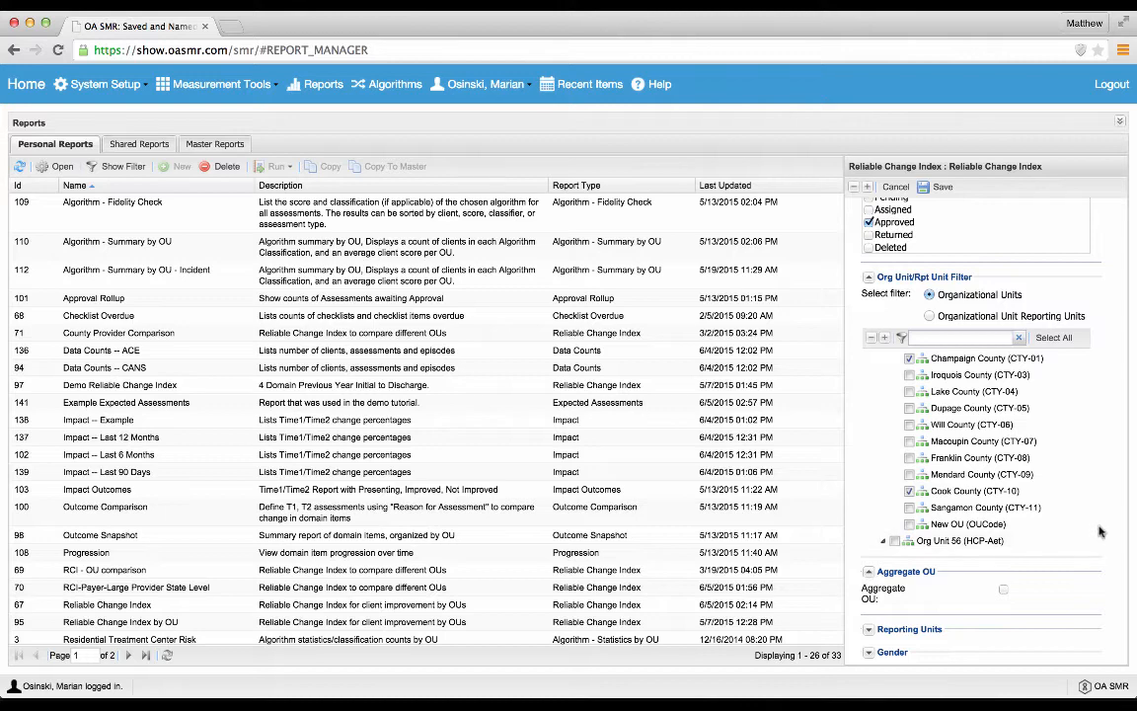
pyautogui.scroll(-3, 1103, 531)
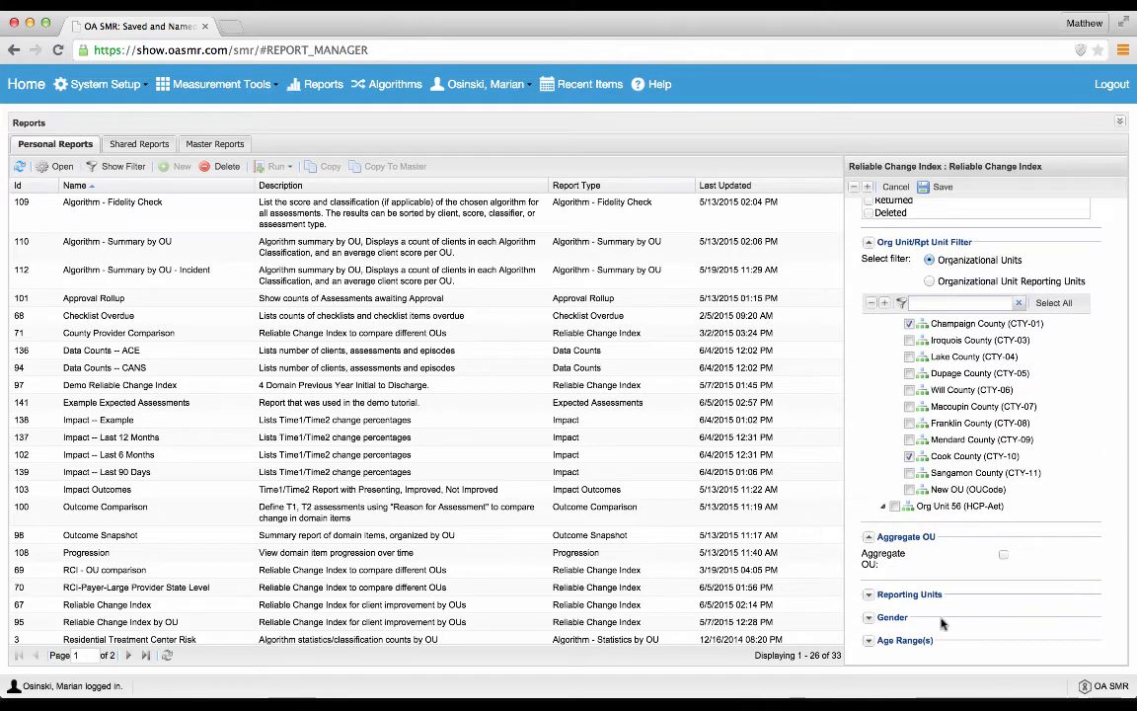
pyautogui.click(868, 596)
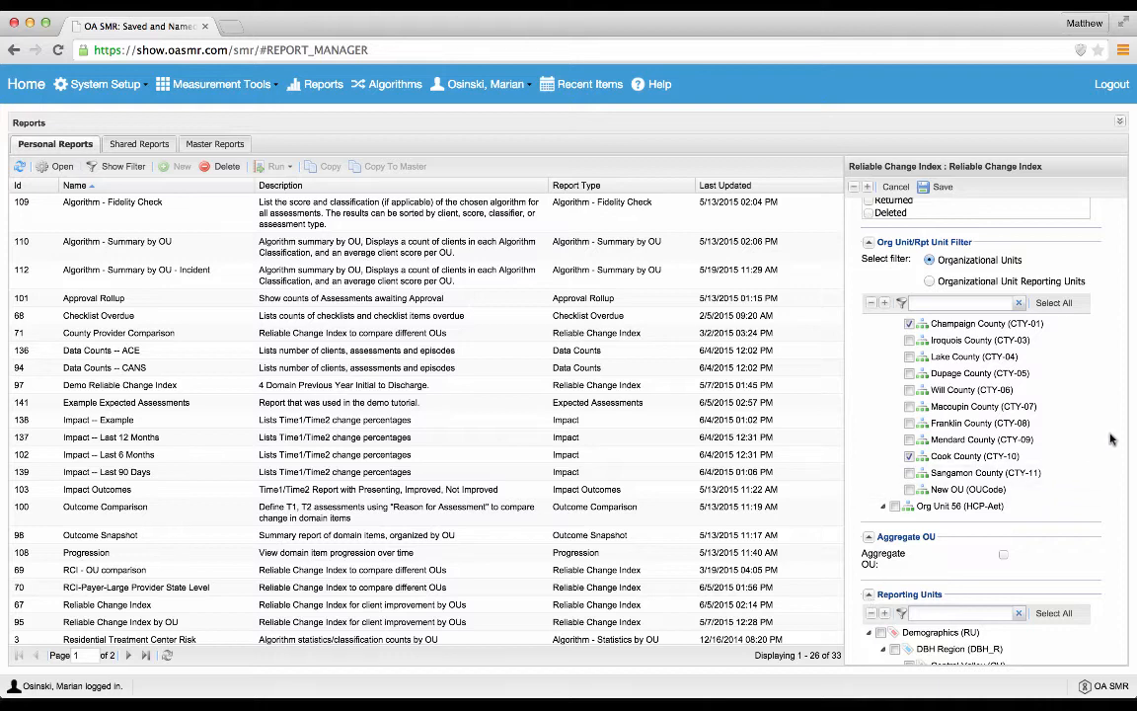
pyautogui.scroll(-5, 1107, 440)
pyautogui.scroll(-1, 1110, 440)
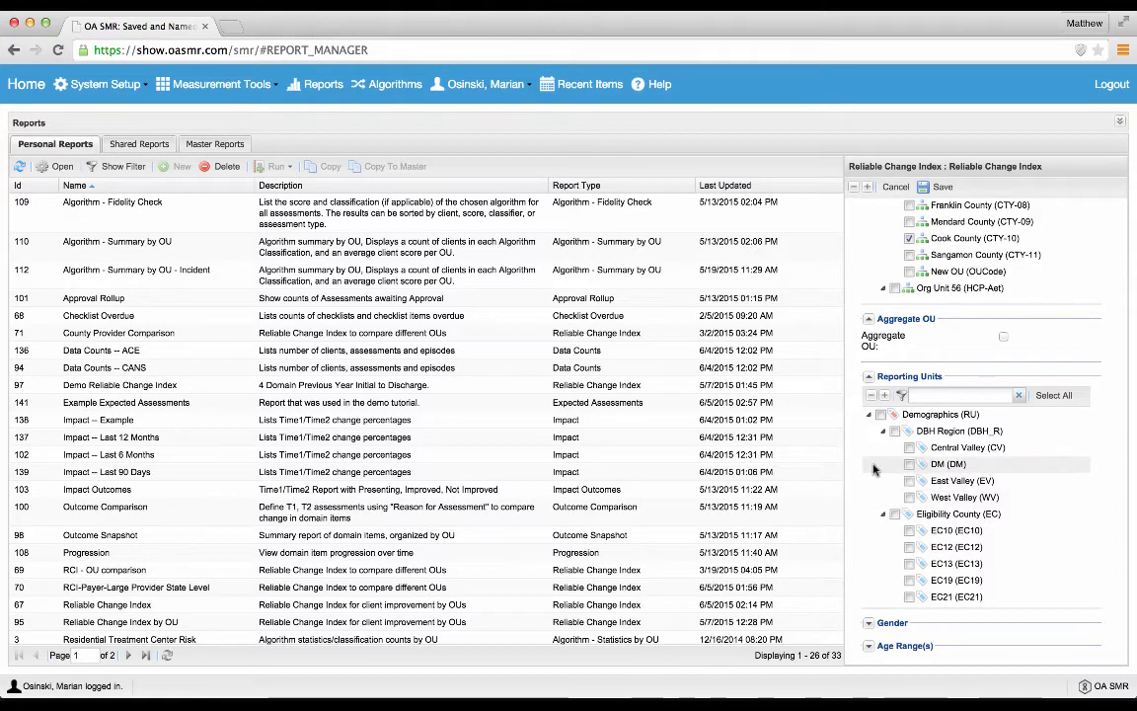
pyautogui.scroll(-4, 874, 469)
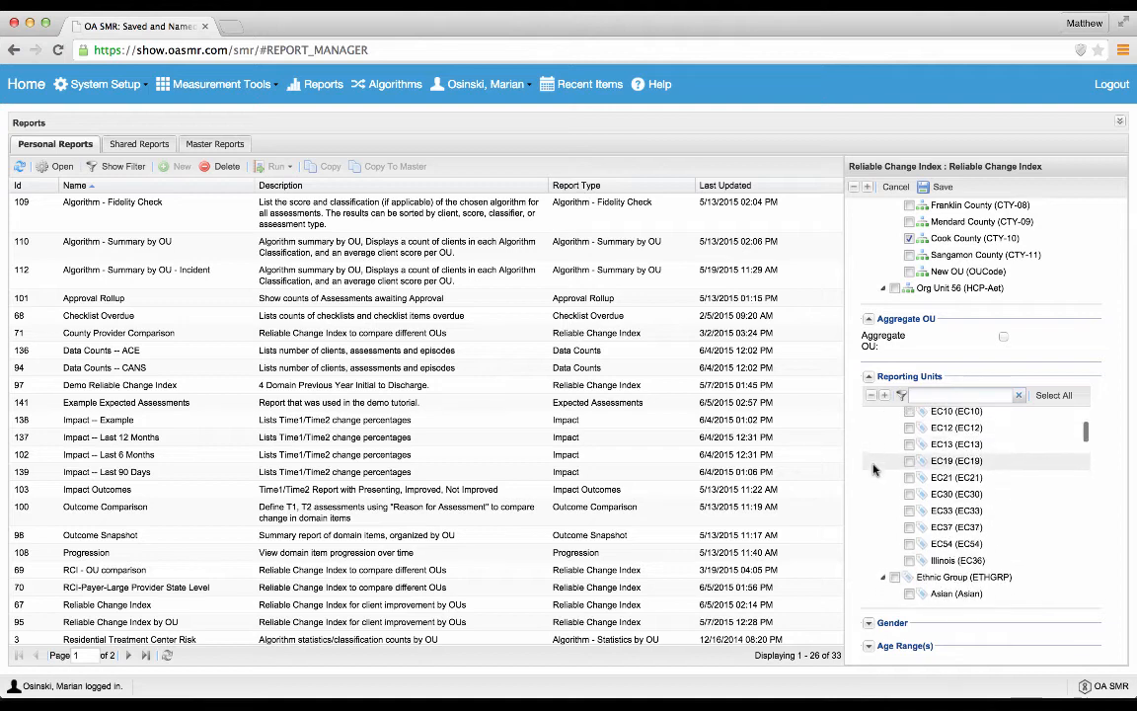
pyautogui.scroll(4, 873, 469)
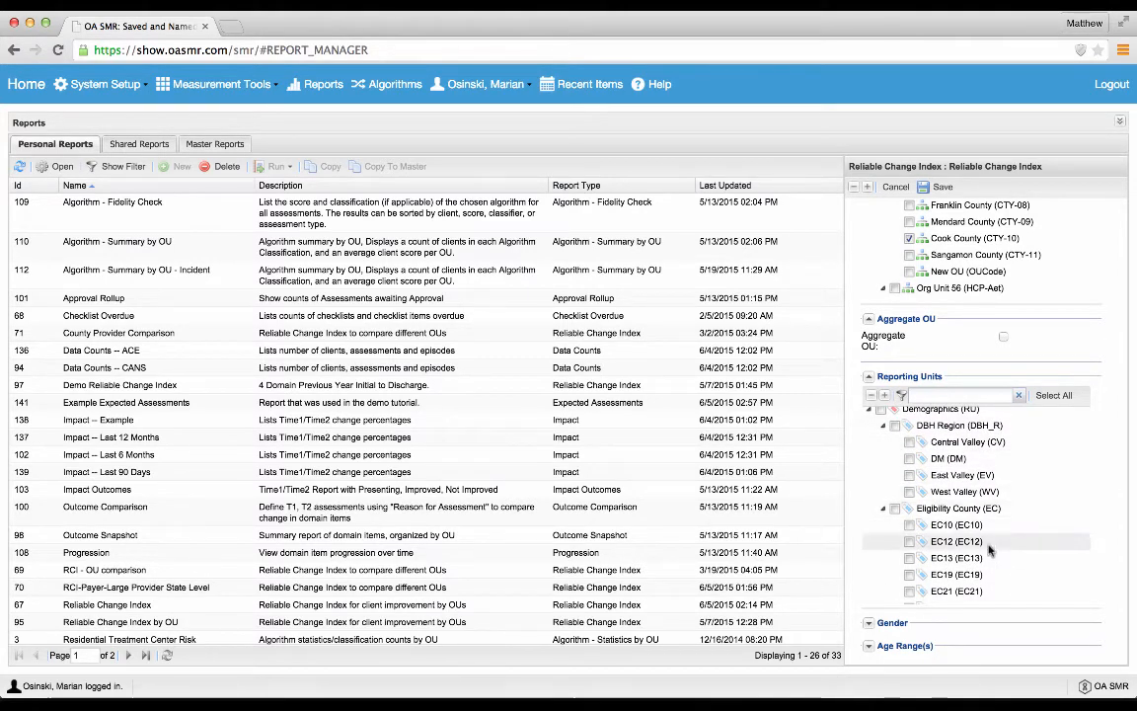
# Step: Select the Central Valley (CV) reporting unit under DBH Region, briefly trying DM and East Valley (EV) and clearing them
pyautogui.click(880, 446)
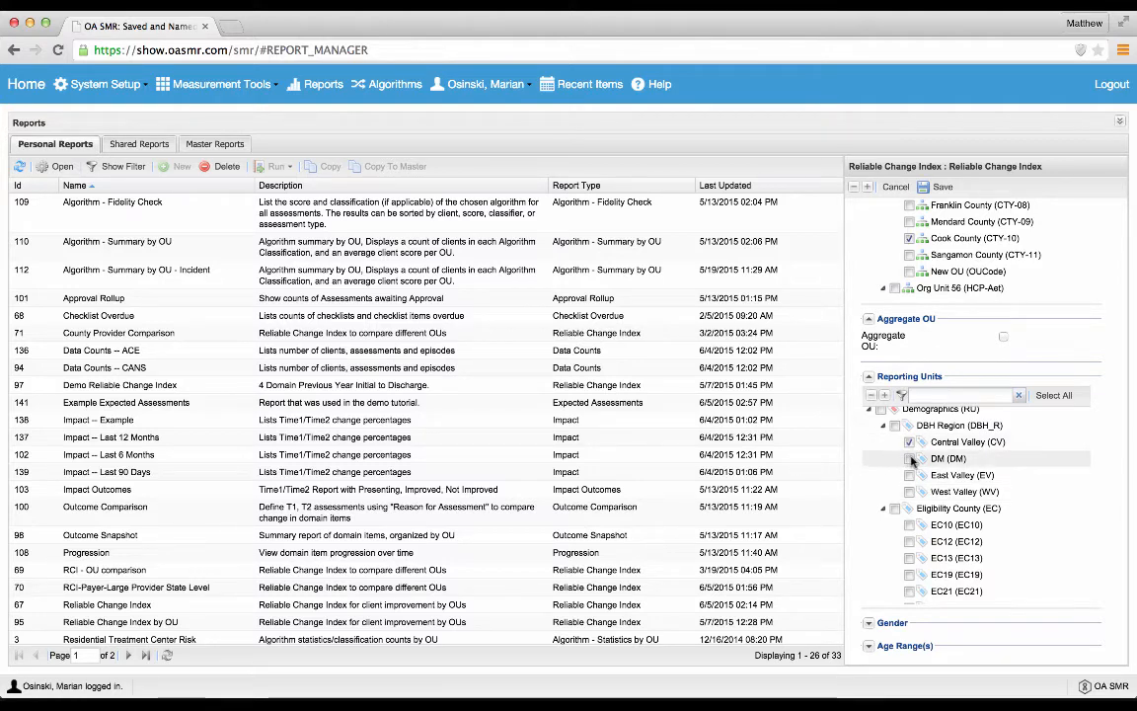
pyautogui.click(909, 459)
pyautogui.click(909, 476)
pyautogui.click(909, 459)
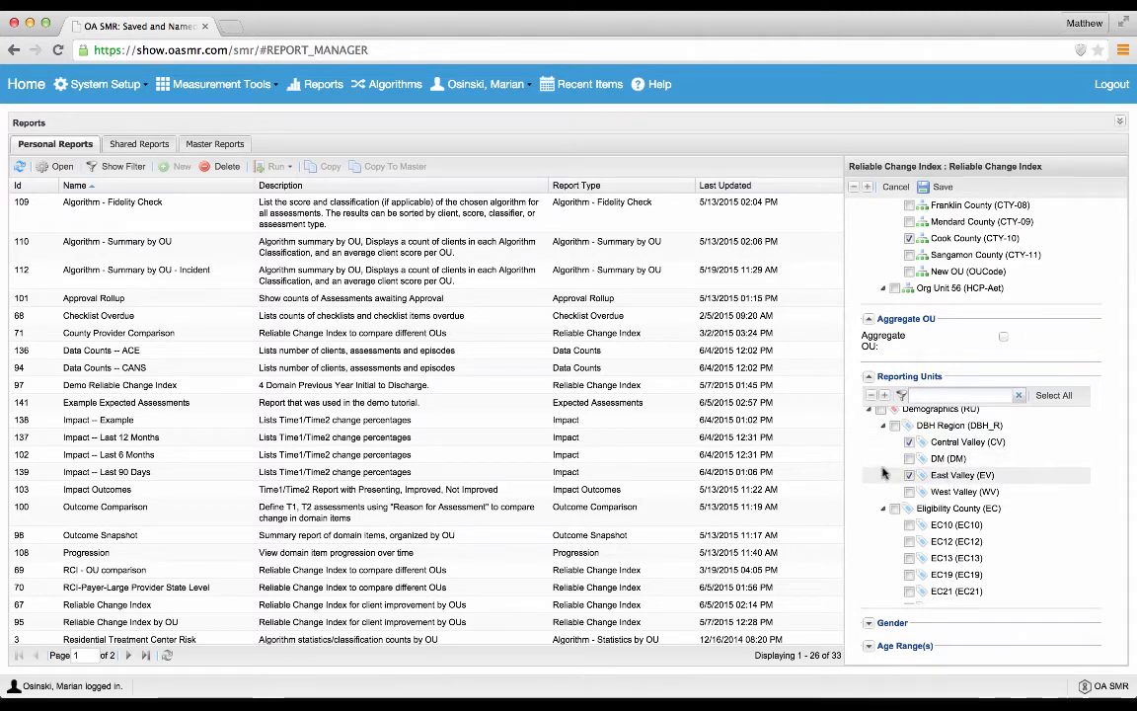
pyautogui.click(883, 475)
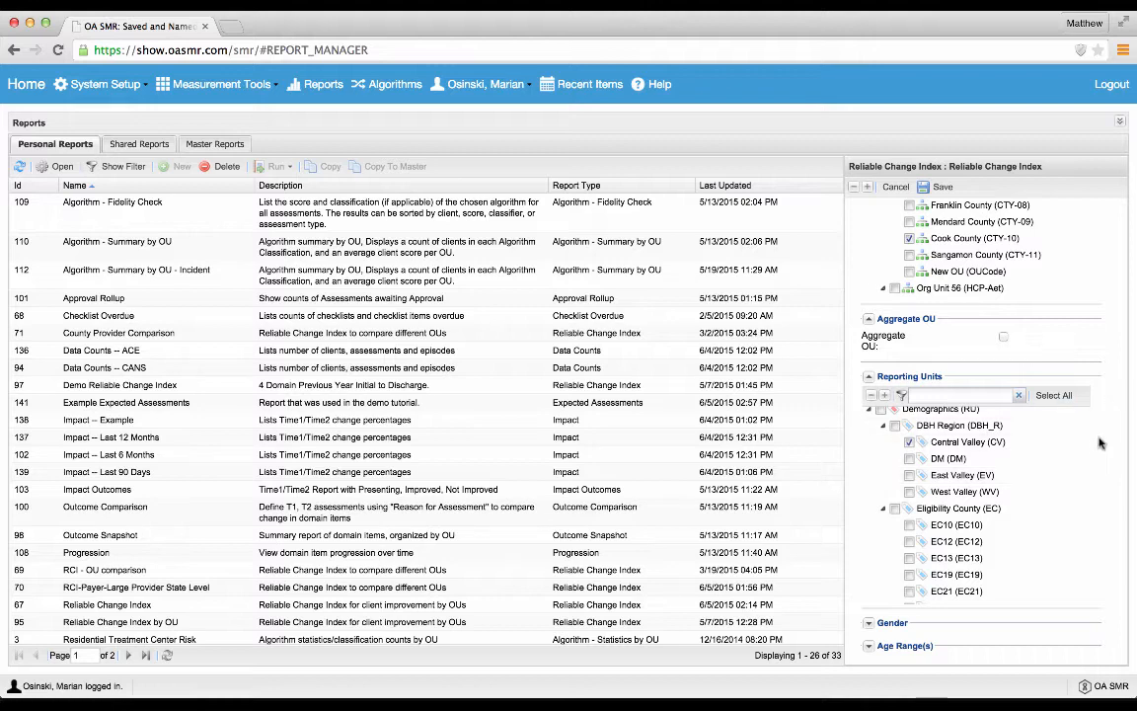
# Step: Review the county selections in the org unit filter together with the Aggregate OU and Reporting Units settings
pyautogui.scroll(2, 1107, 456)
pyautogui.scroll(1, 1107, 456)
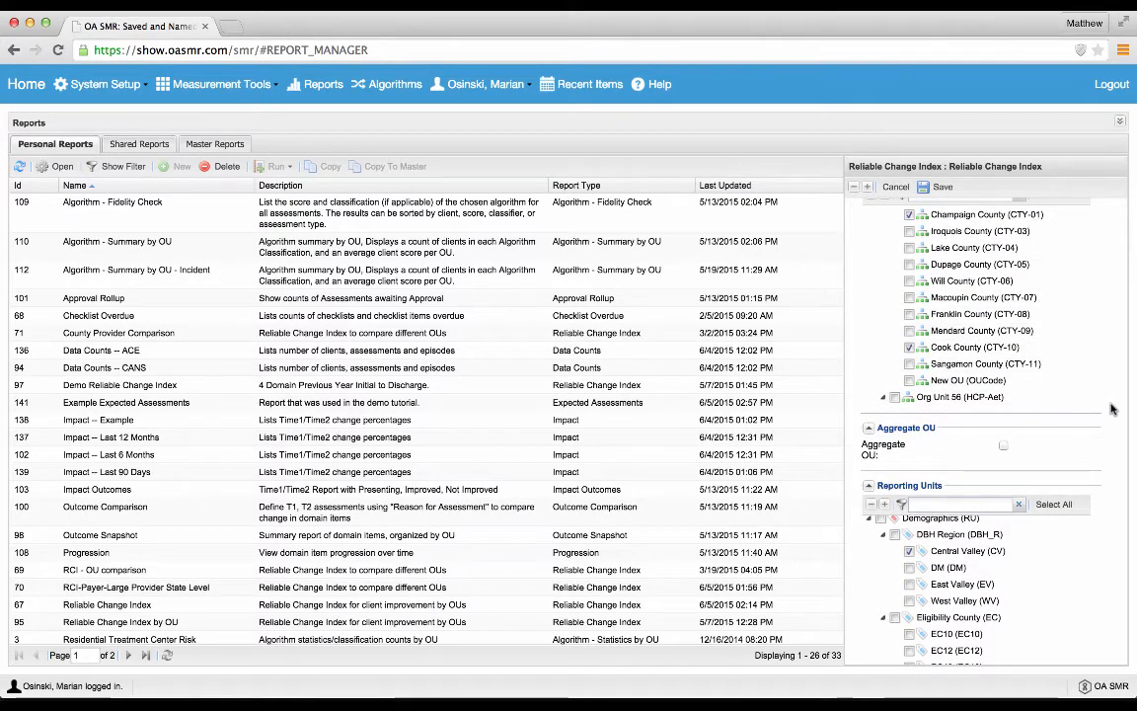
pyautogui.scroll(1, 1110, 407)
pyautogui.scroll(-1, 1110, 407)
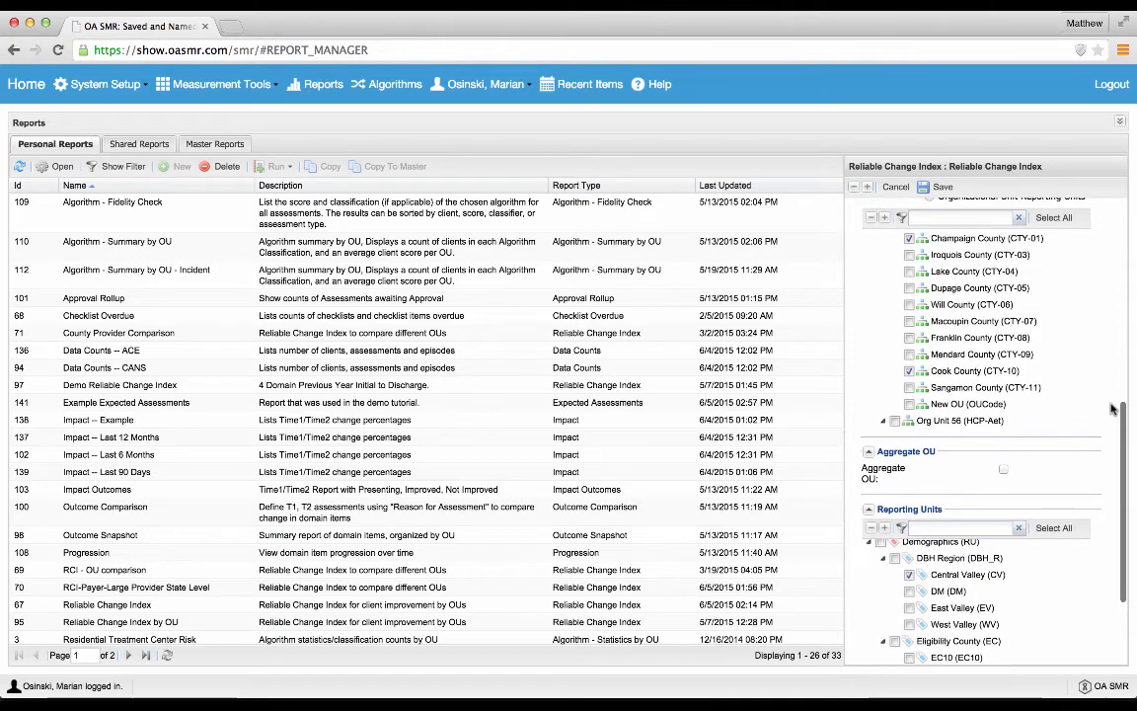
pyautogui.scroll(1, 875, 370)
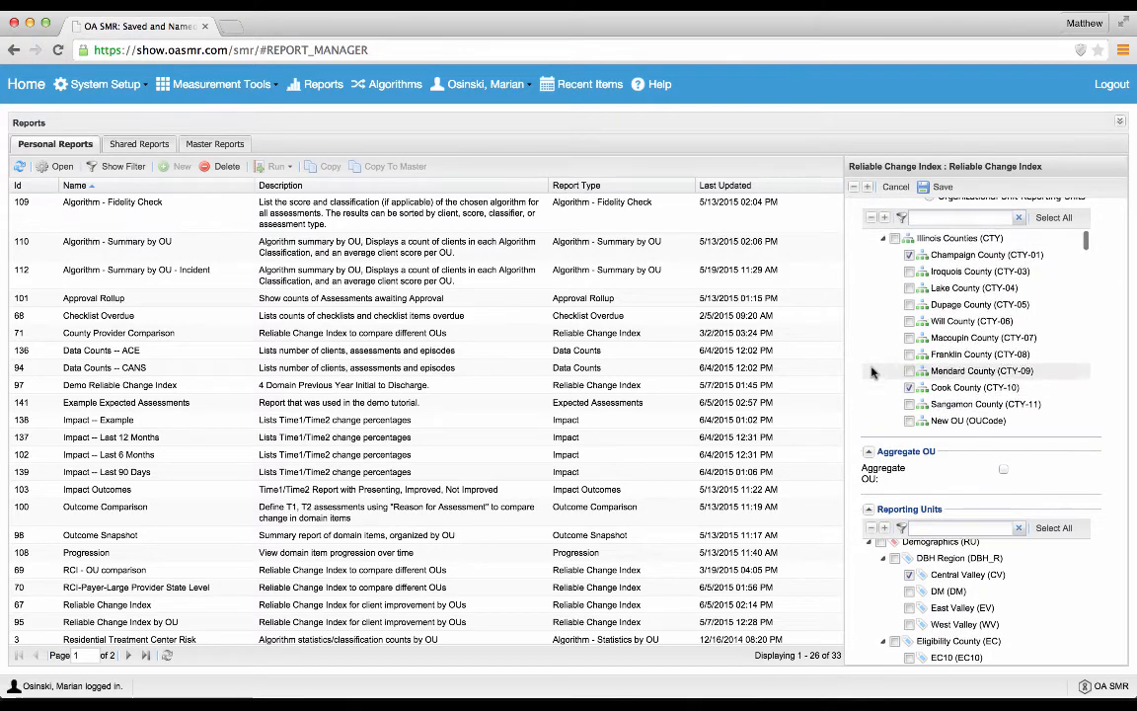
pyautogui.scroll(3, 1117, 369)
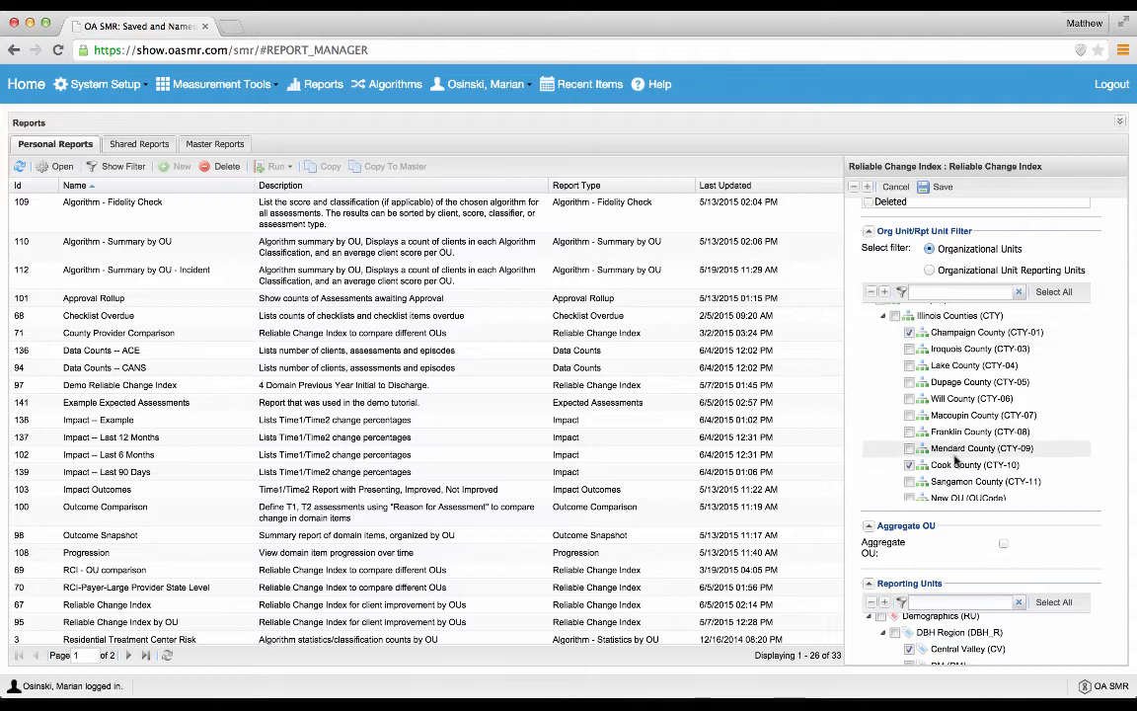
pyautogui.scroll(-5, 1110, 451)
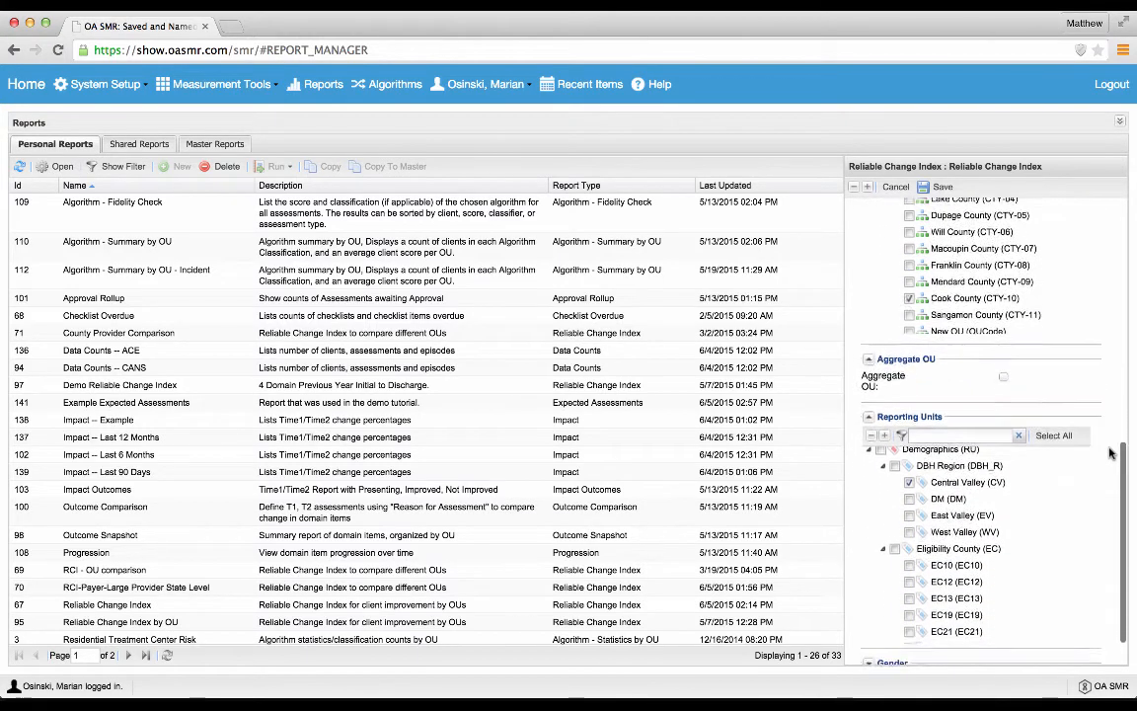
# Step: Try adding the DM and East Valley (EV) reporting units, and clear them together with Central Valley (CV)
pyautogui.scroll(-1, 1110, 451)
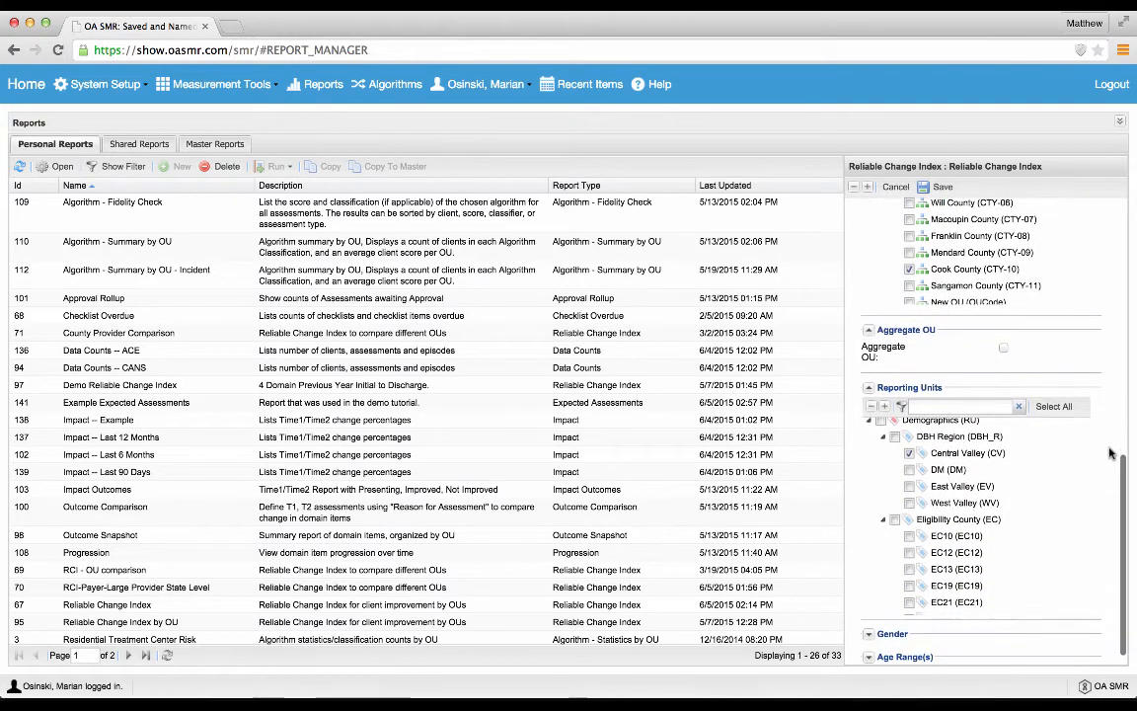
pyautogui.click(909, 471)
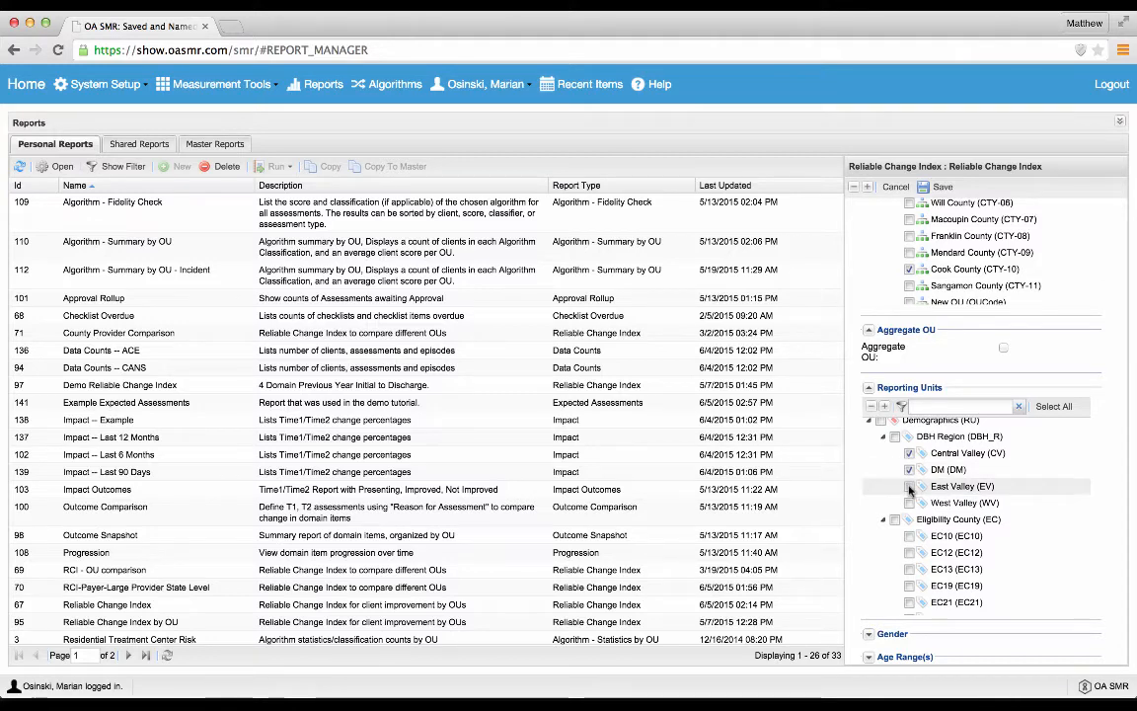
pyautogui.click(909, 487)
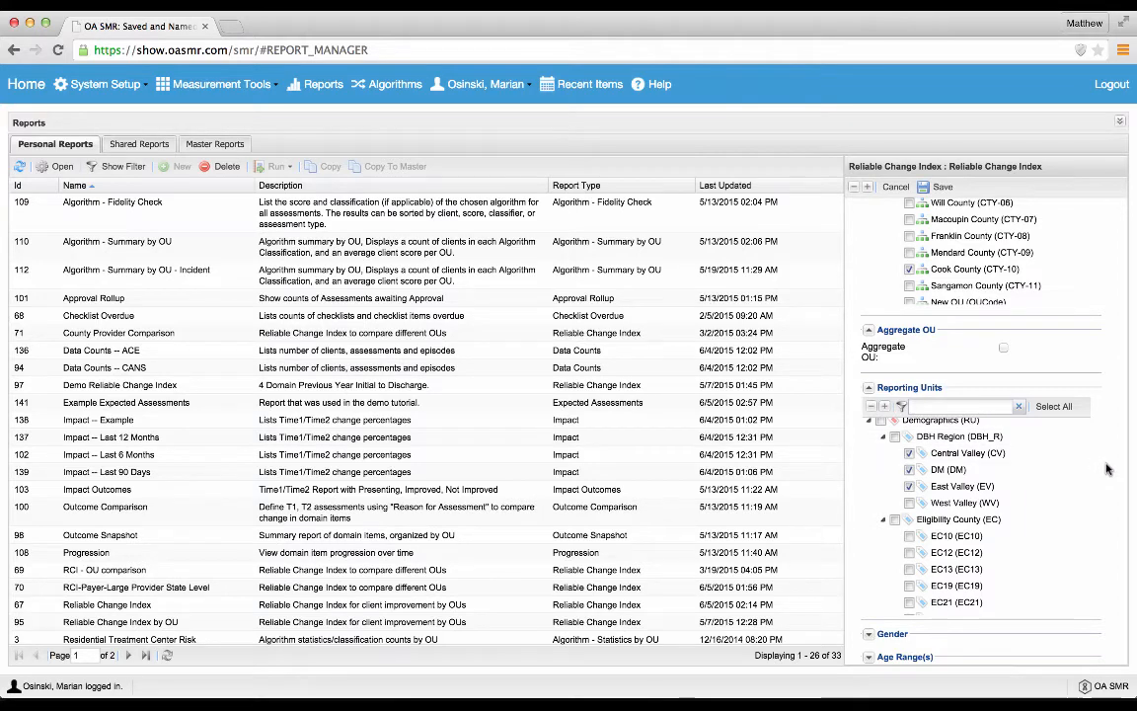
pyautogui.click(909, 453)
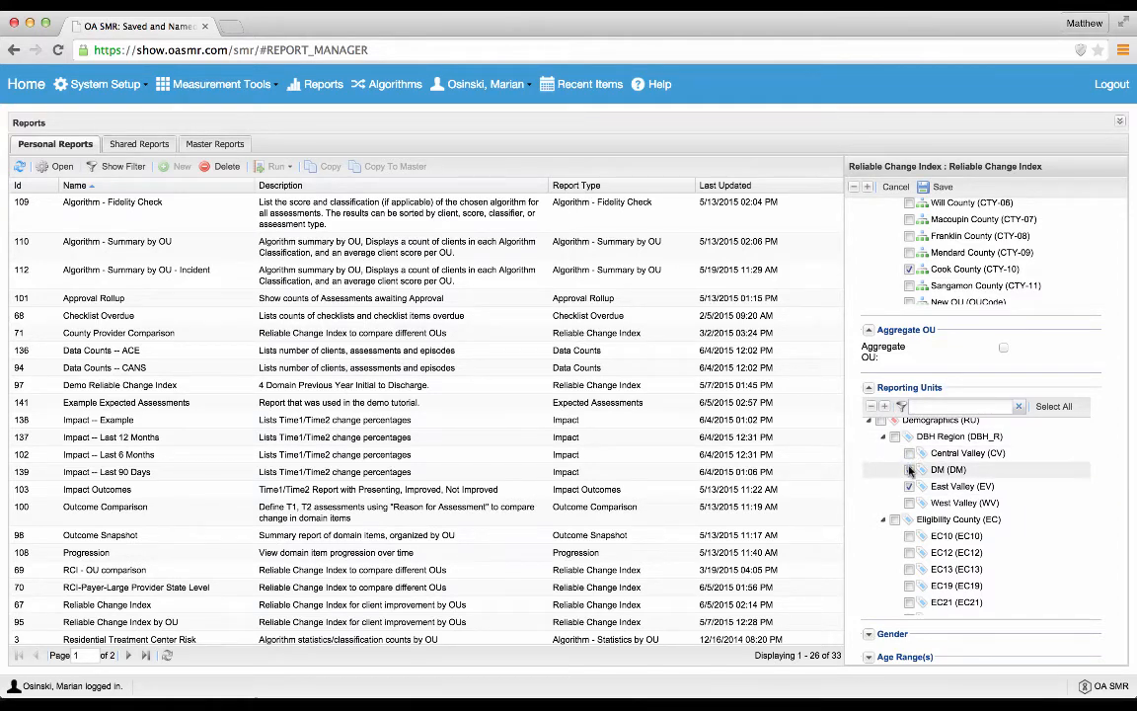
pyautogui.click(909, 485)
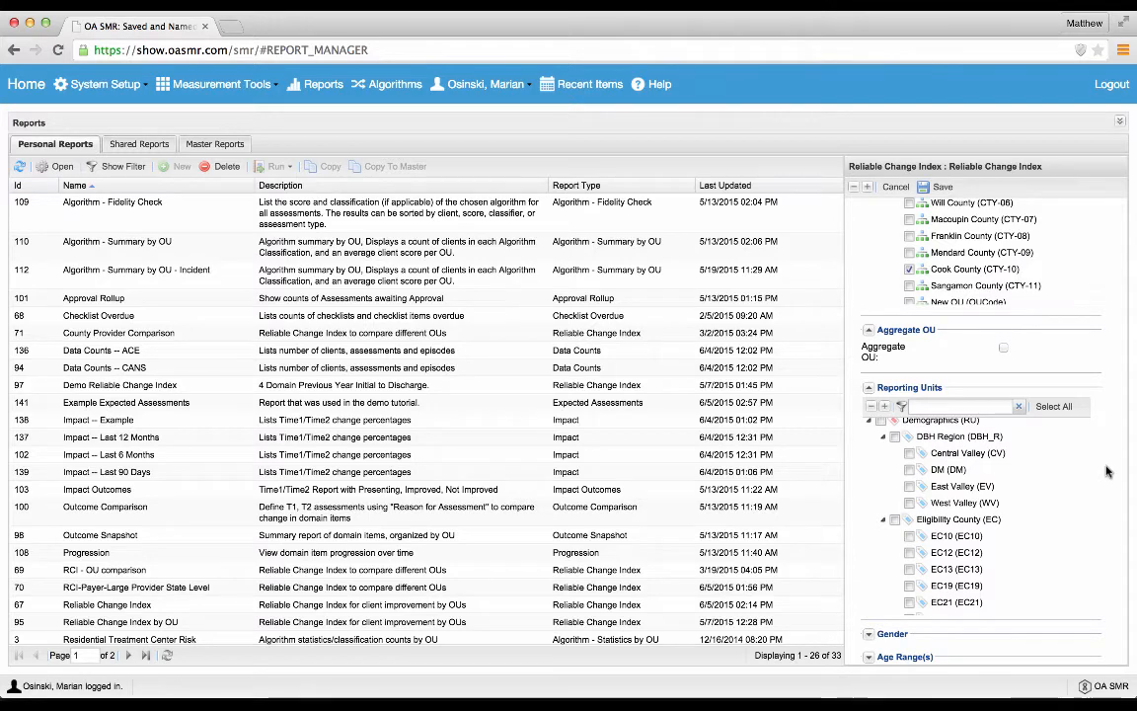
# Step: Check the Champaign and Cook County selections in the org unit filter and save the new Reliable Change Index report
pyautogui.scroll(2, 1106, 470)
pyautogui.scroll(5, 1106, 470)
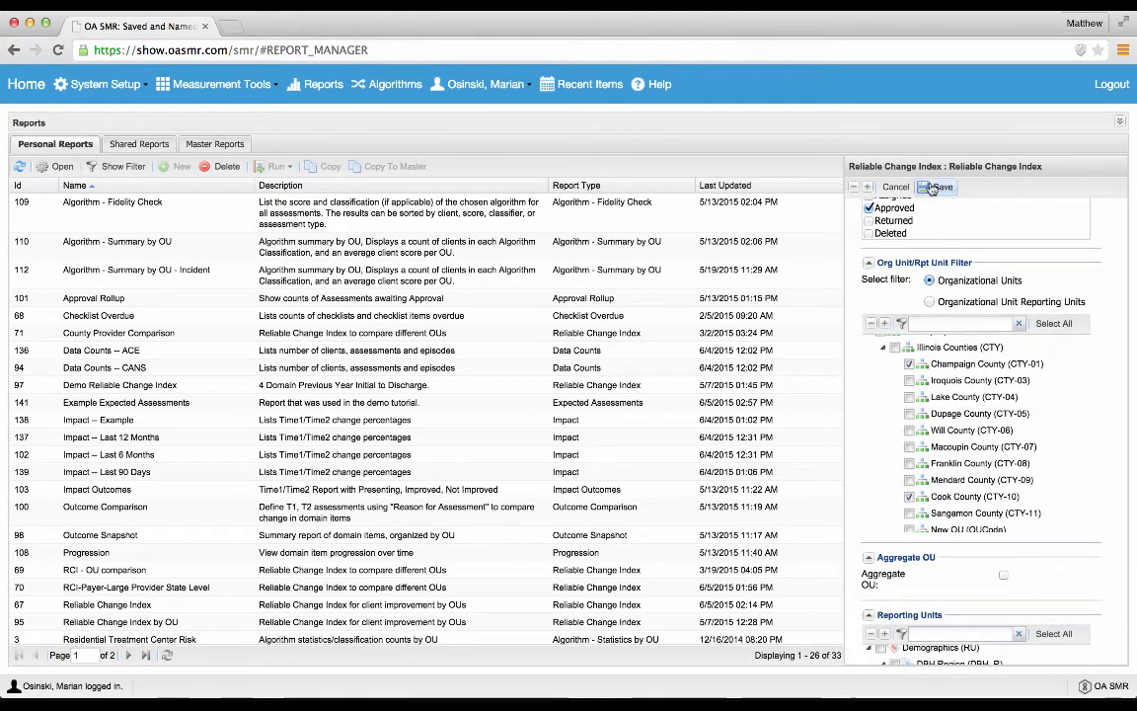
pyautogui.click(933, 188)
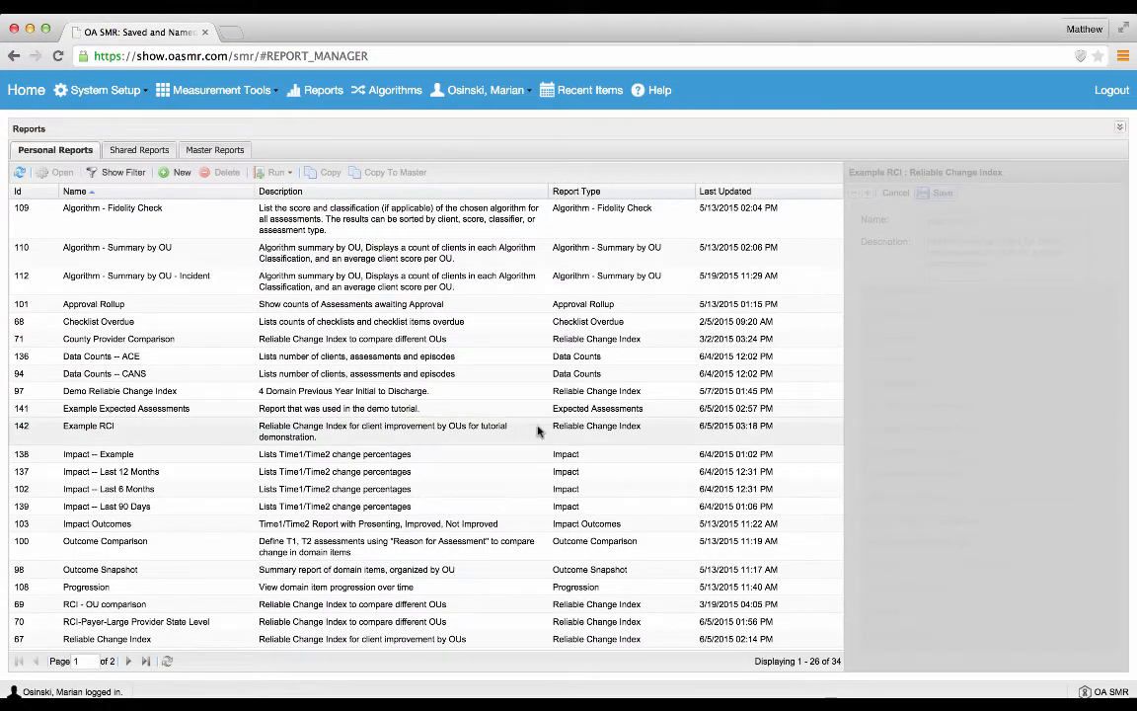
# Step: Load the saved Example RCI report and expand all its parameters to look over the dates, instrument and assessment settings
pyautogui.click(225, 432)
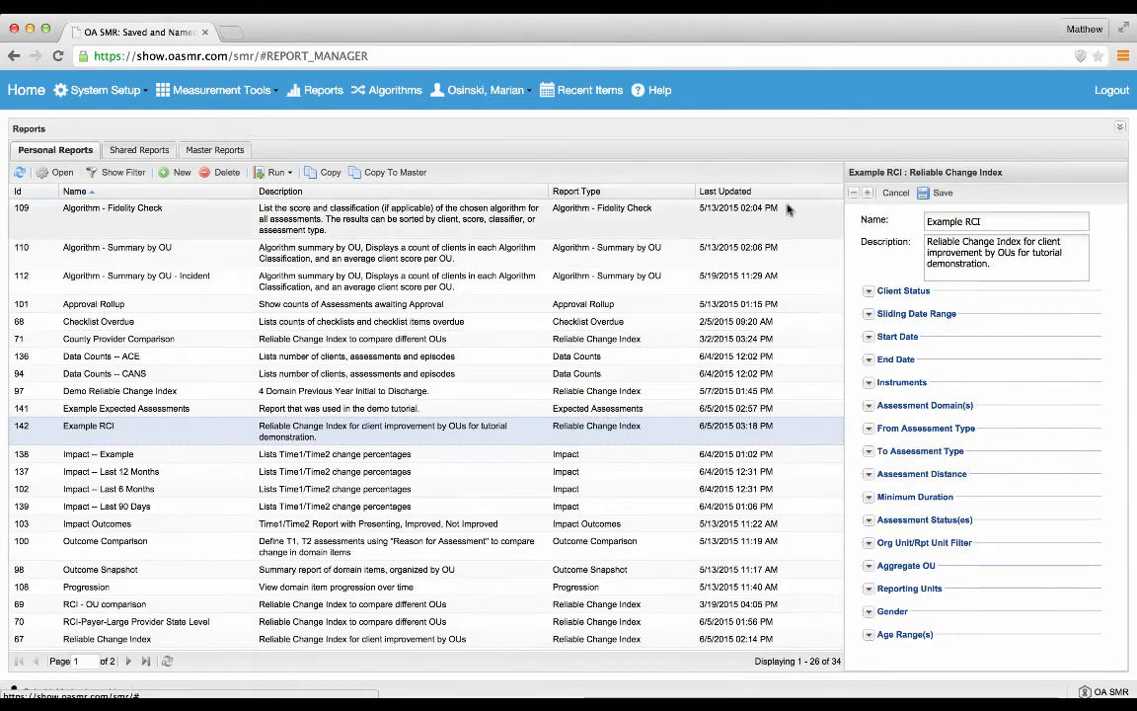
pyautogui.click(870, 195)
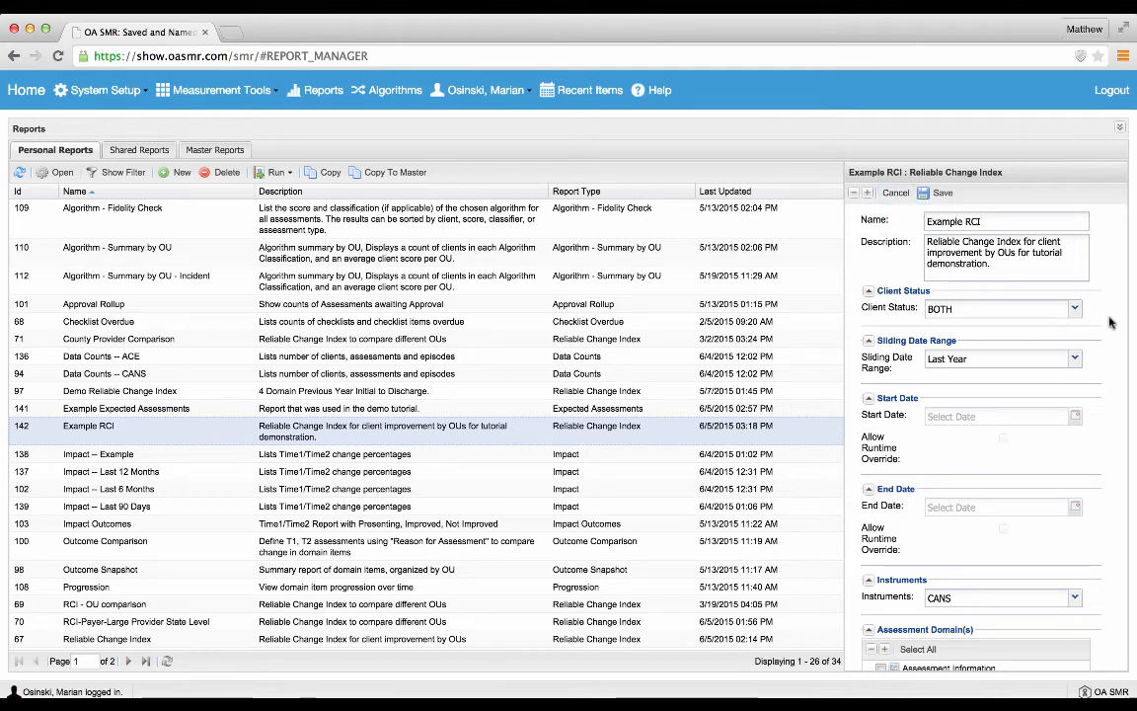
pyautogui.scroll(-5, 1110, 322)
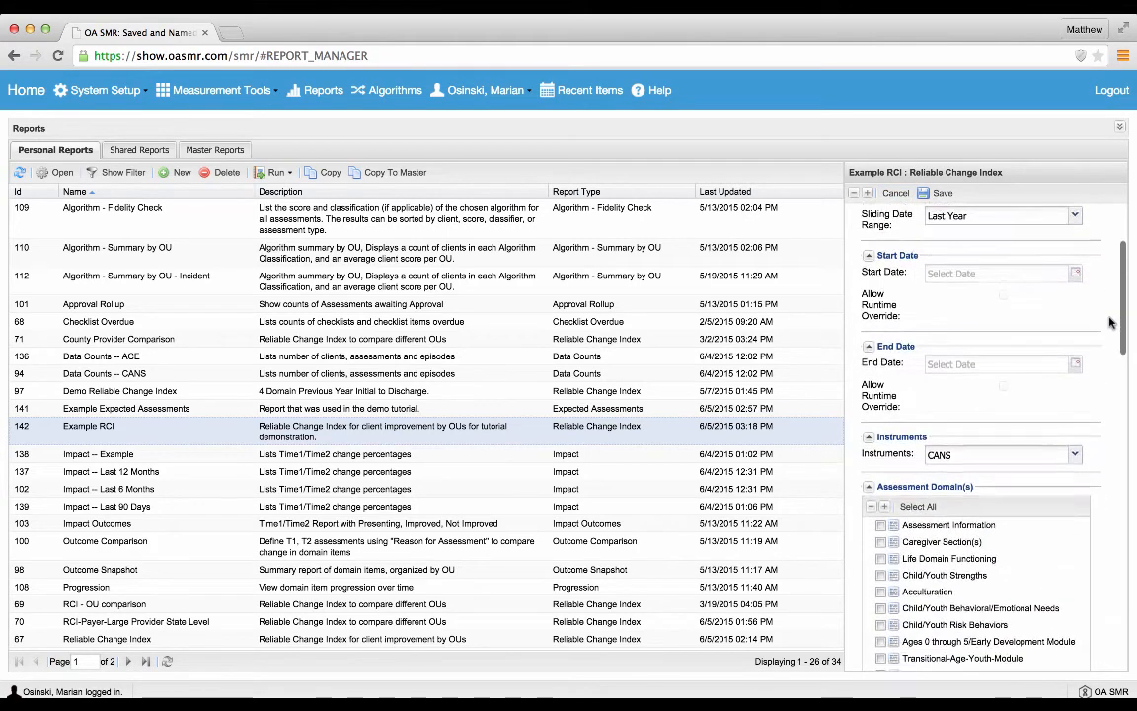
pyautogui.scroll(-9, 1109, 322)
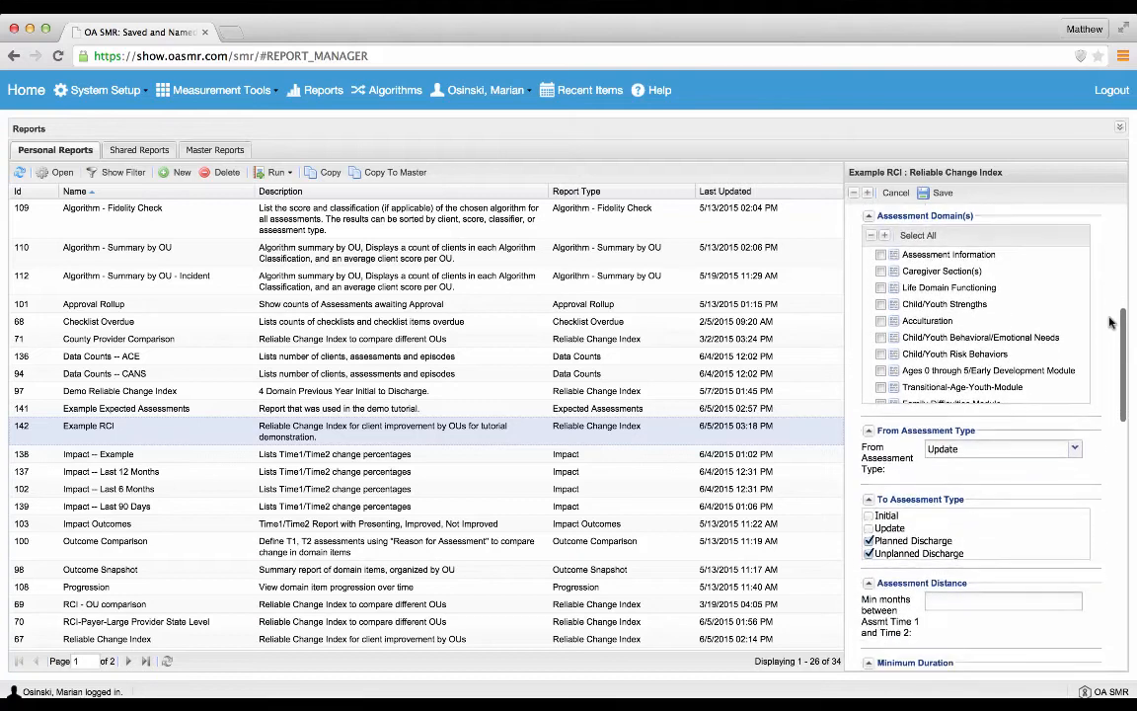
pyautogui.scroll(3, 1109, 322)
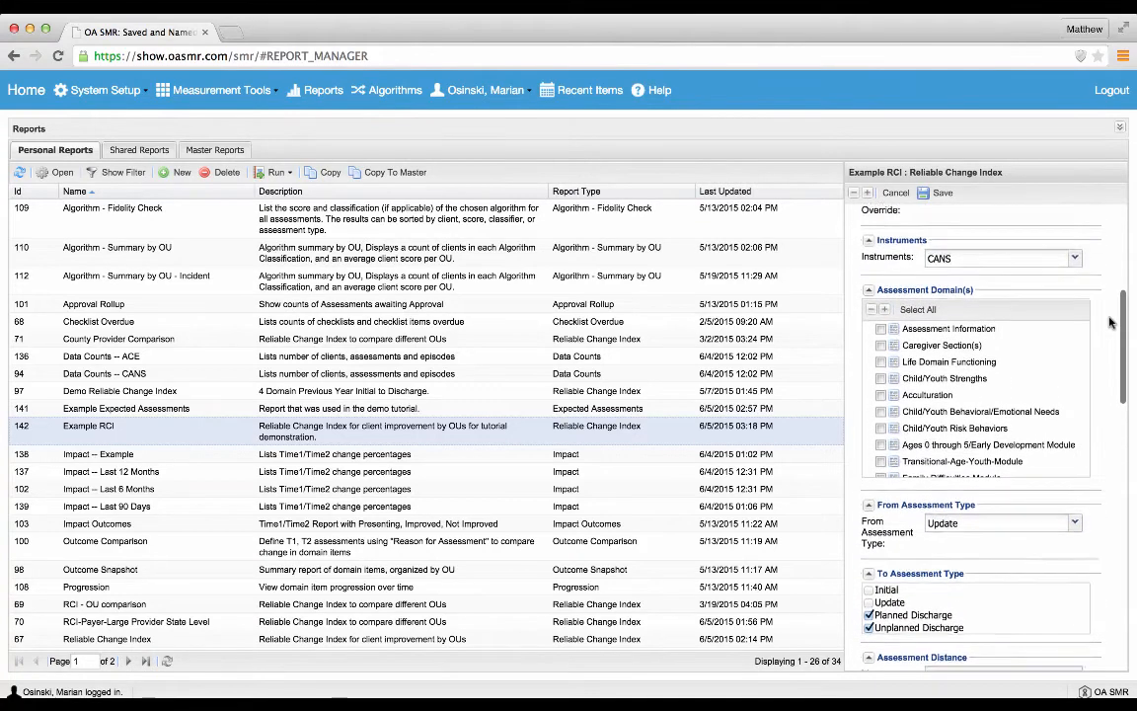
# Step: Select Life Domain Functioning and Child/Youth Strengths as the assessment domains, leaving Acculturation cleared
pyautogui.click(880, 379)
pyautogui.click(881, 395)
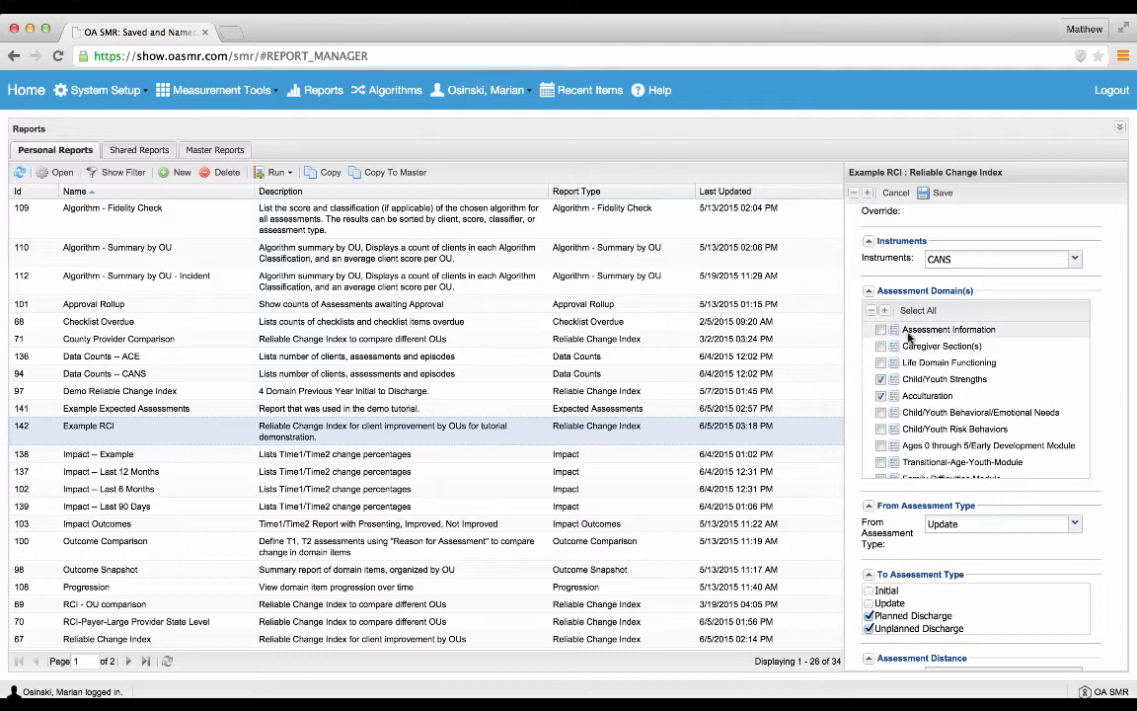
pyautogui.click(879, 380)
pyautogui.click(879, 380)
pyautogui.click(881, 396)
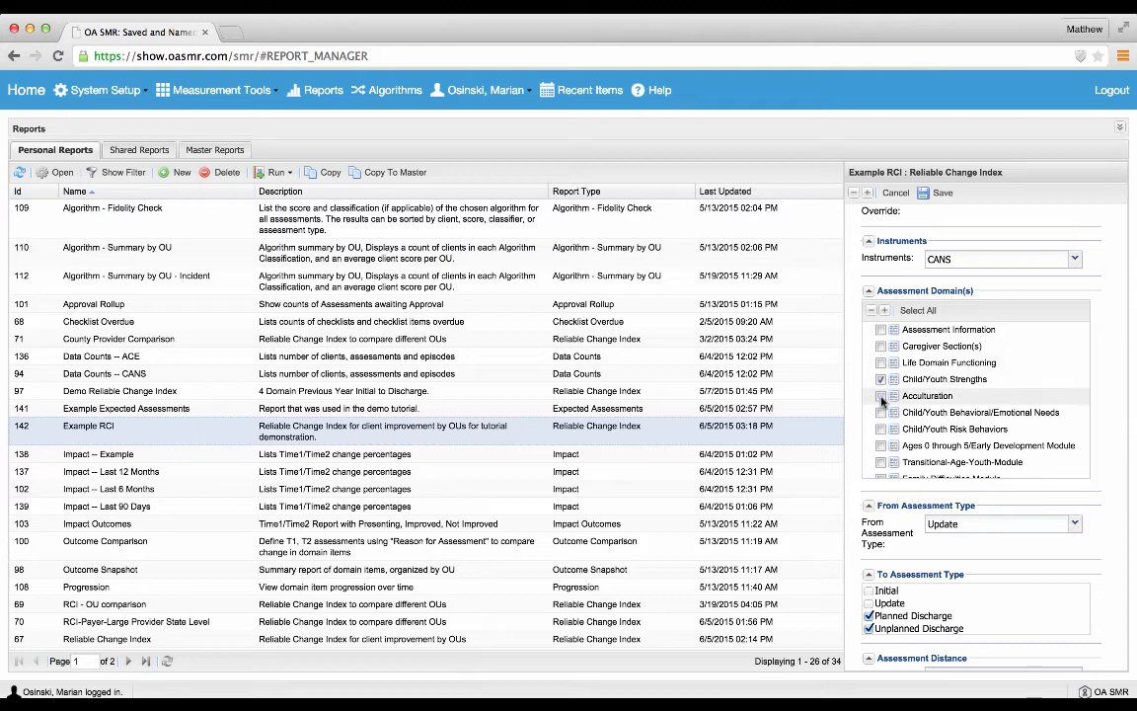
pyautogui.click(882, 364)
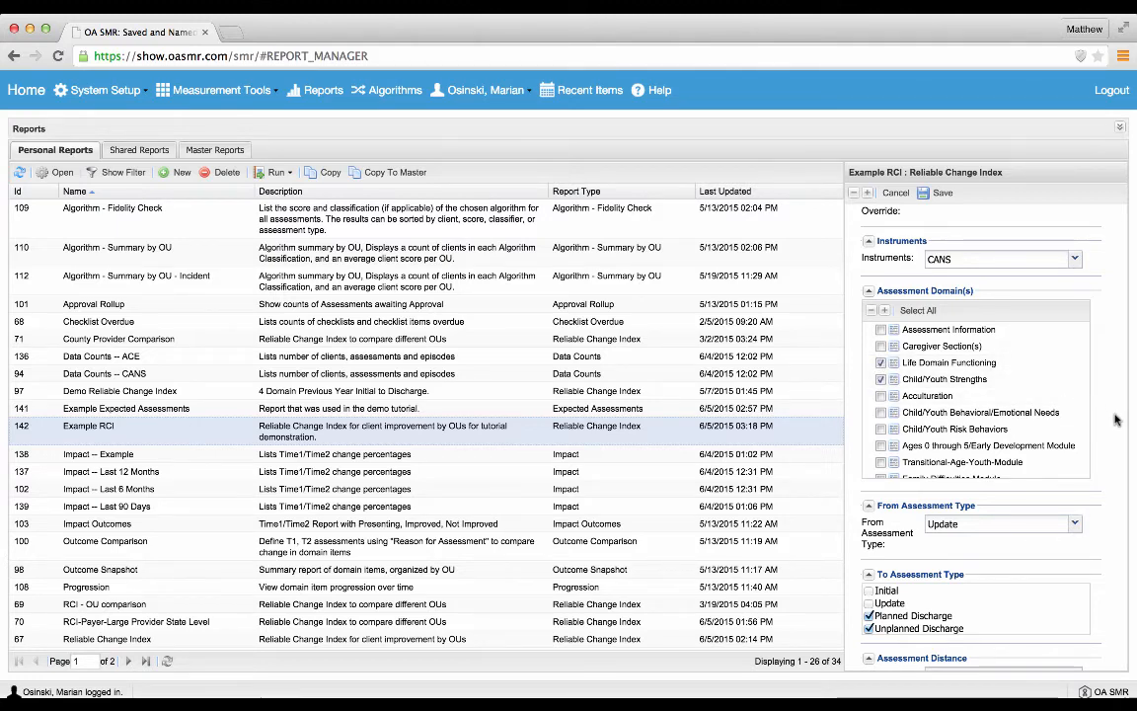
# Step: Set the From Assessment Type to Initial and save the Example RCI report
pyautogui.scroll(-4, 1114, 420)
pyautogui.scroll(-2, 1114, 421)
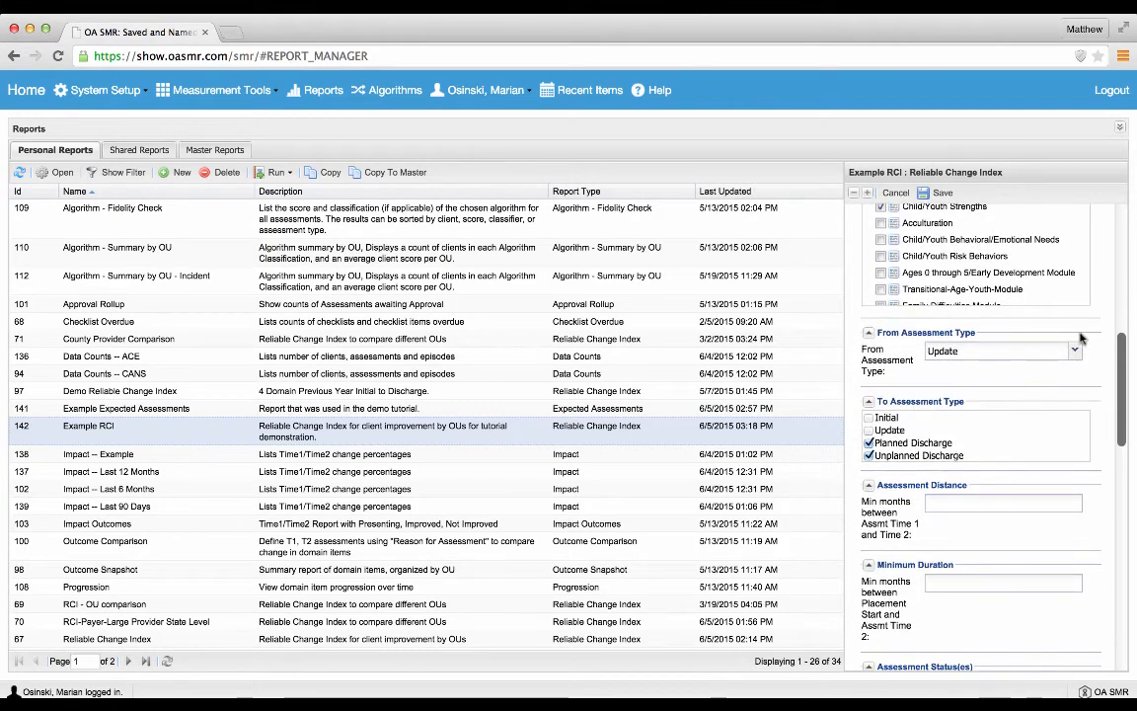
pyautogui.click(1005, 352)
pyautogui.click(1041, 370)
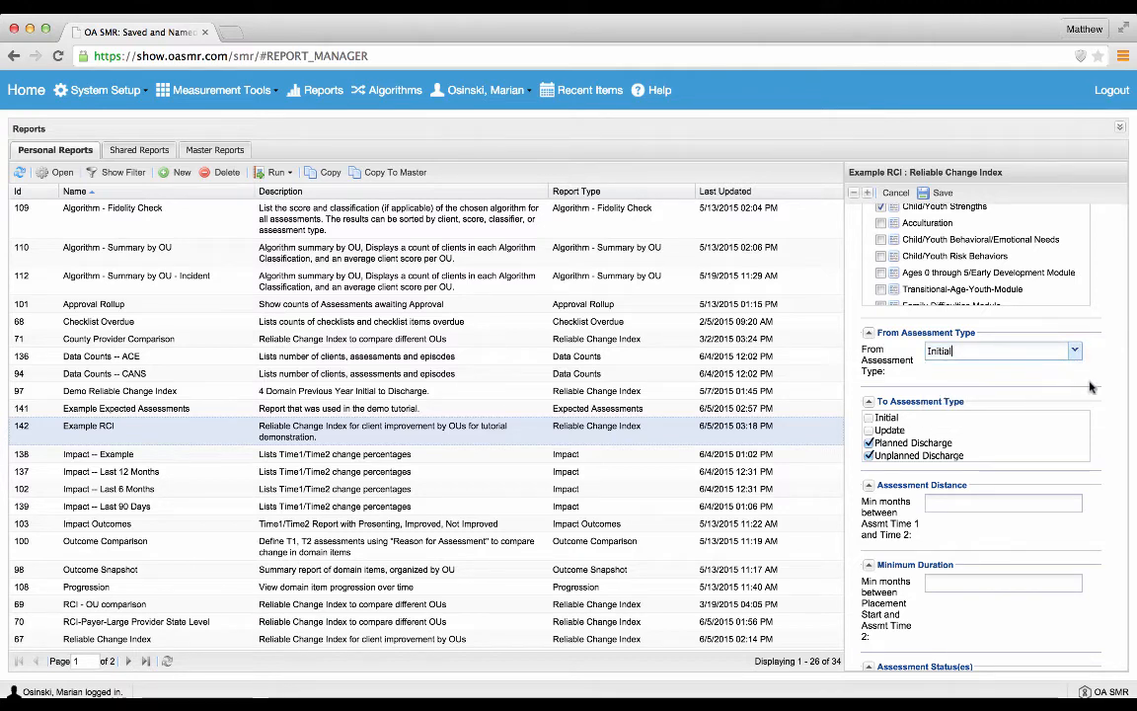
pyautogui.scroll(-10, 1106, 395)
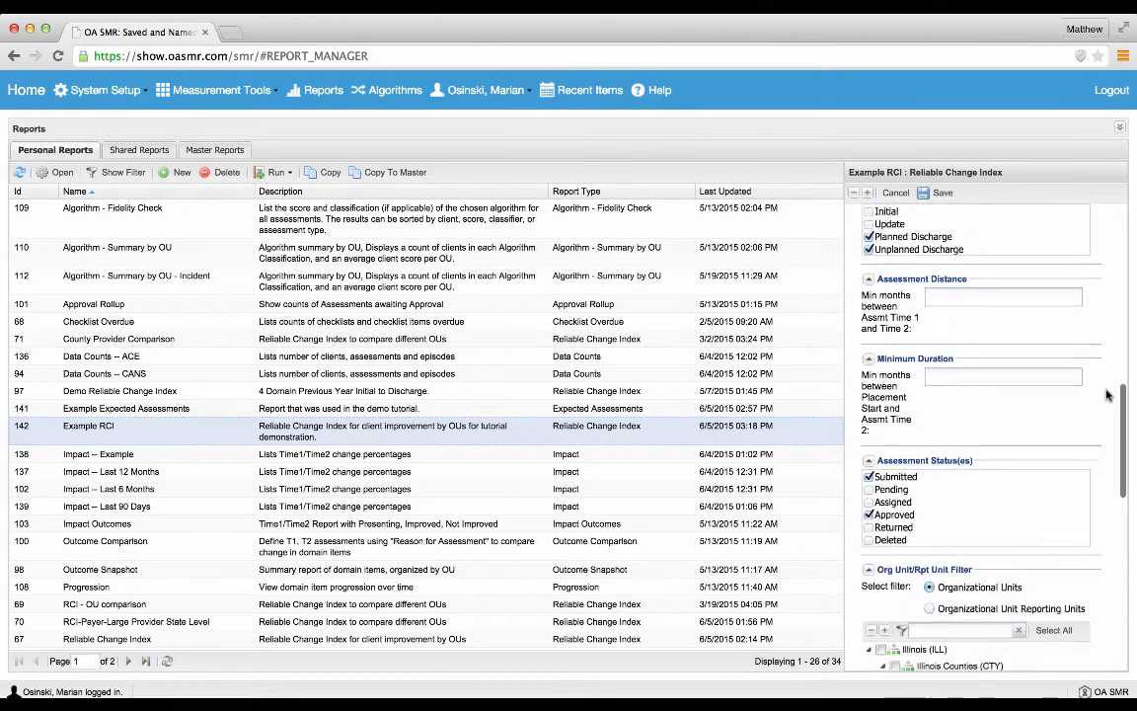
pyautogui.scroll(-6, 1107, 395)
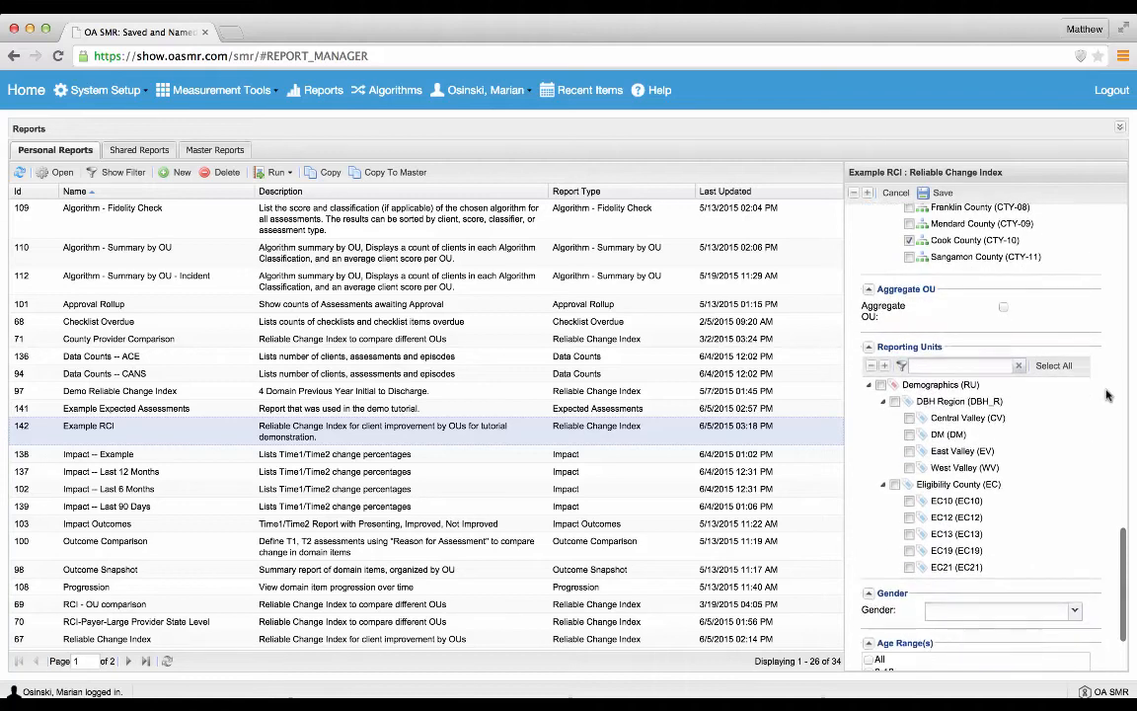
pyautogui.click(940, 192)
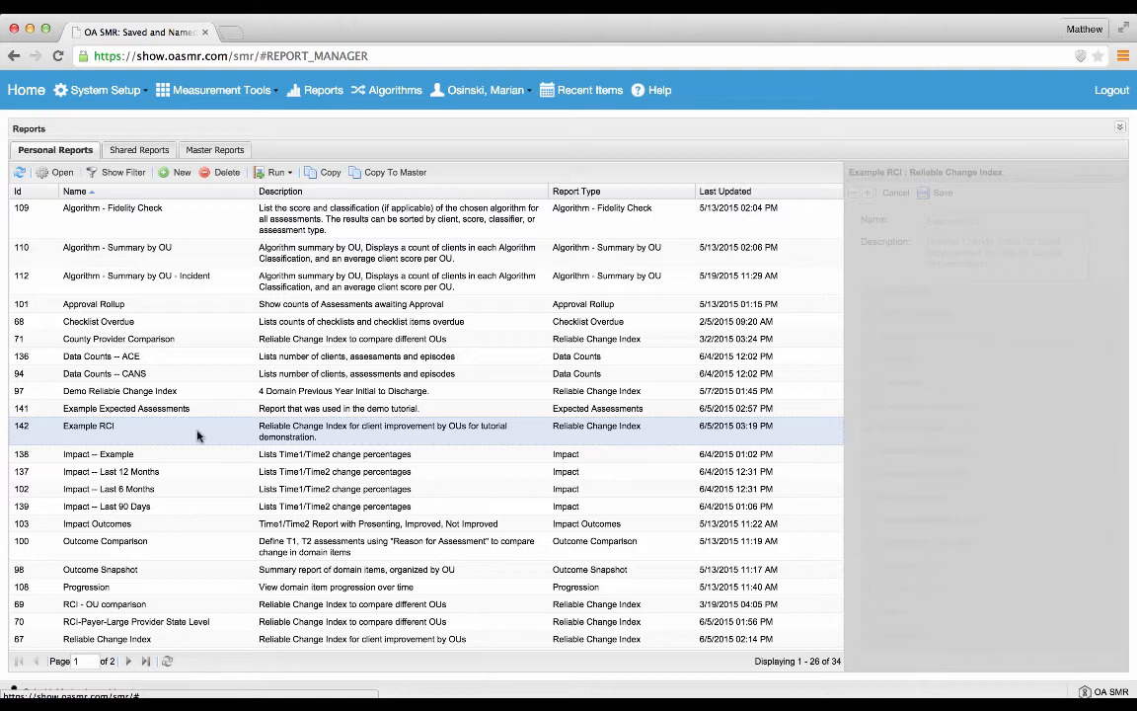
# Step: Run the Example RCI report immediately and review its period and the Champaign and Cook County results
pyautogui.click(277, 174)
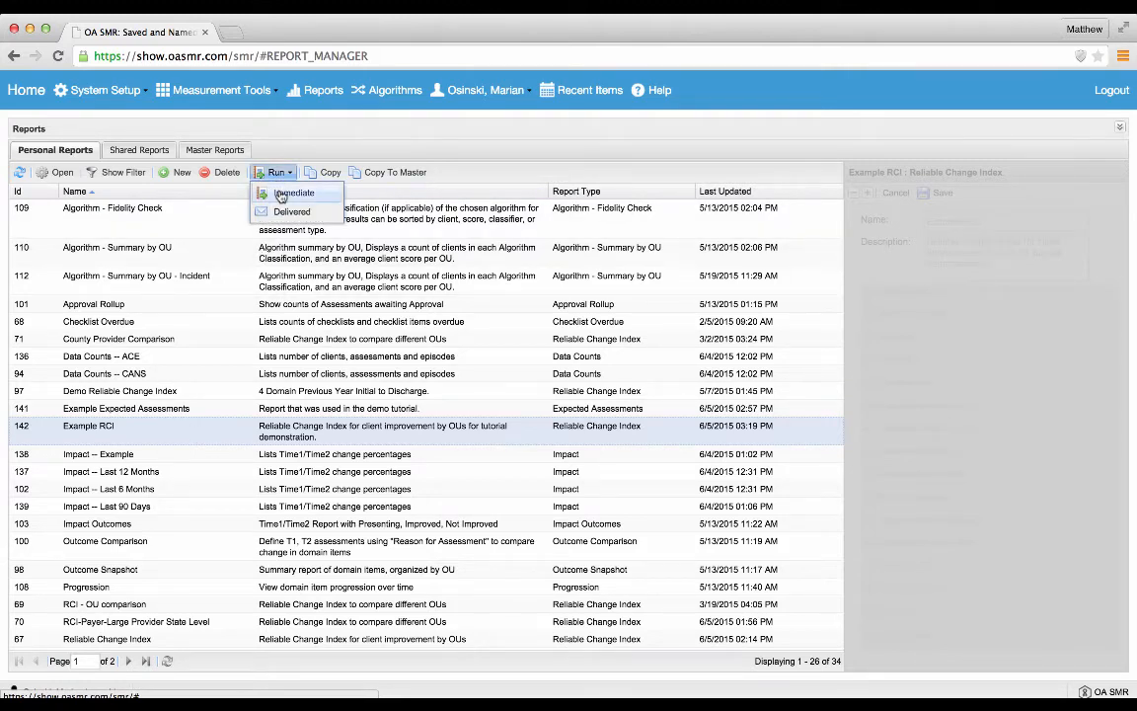
pyautogui.click(291, 193)
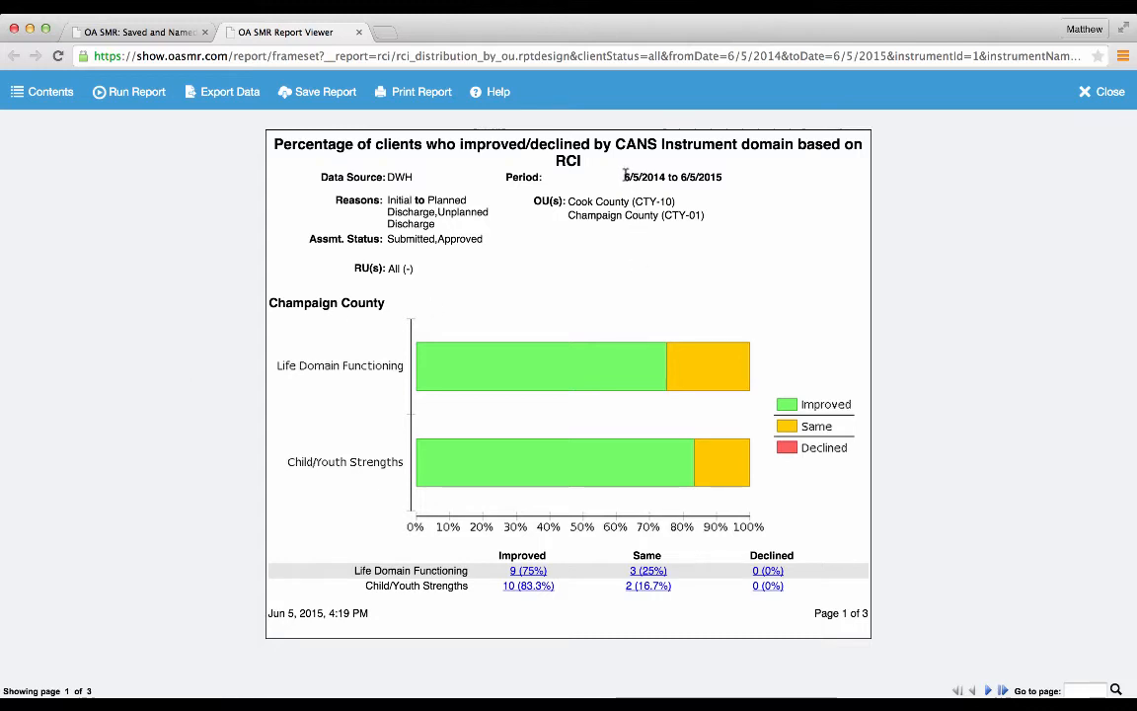
pyautogui.moveTo(624, 175); pyautogui.dragTo(722, 175)
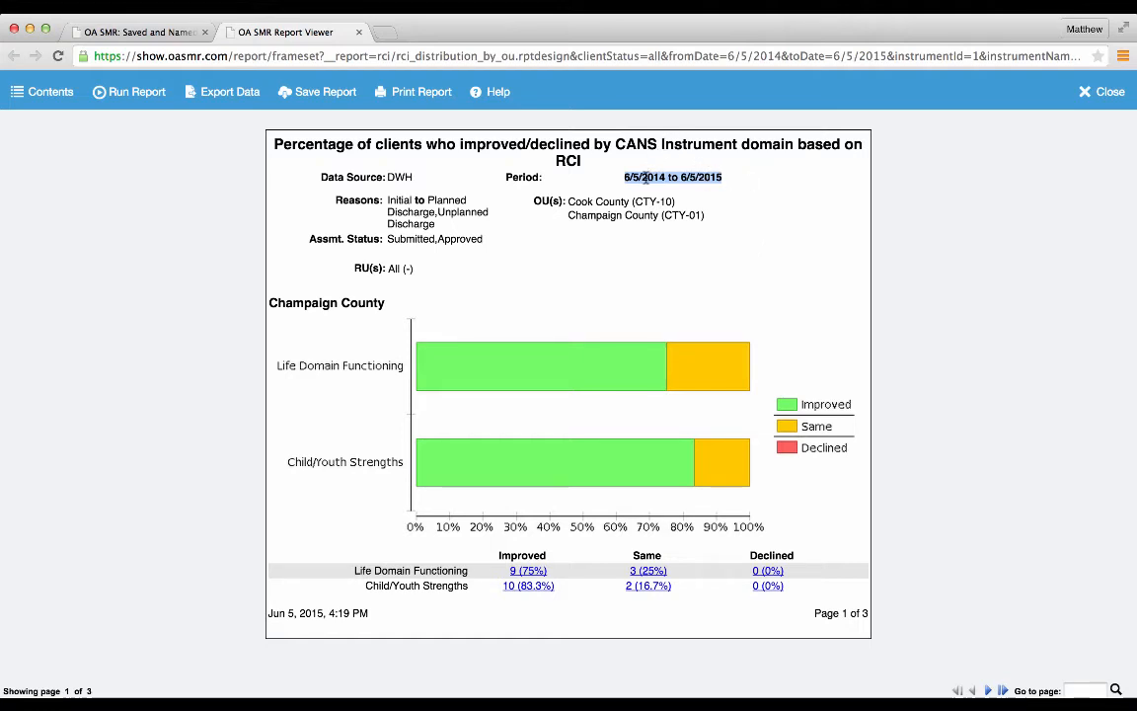
pyautogui.click(653, 275)
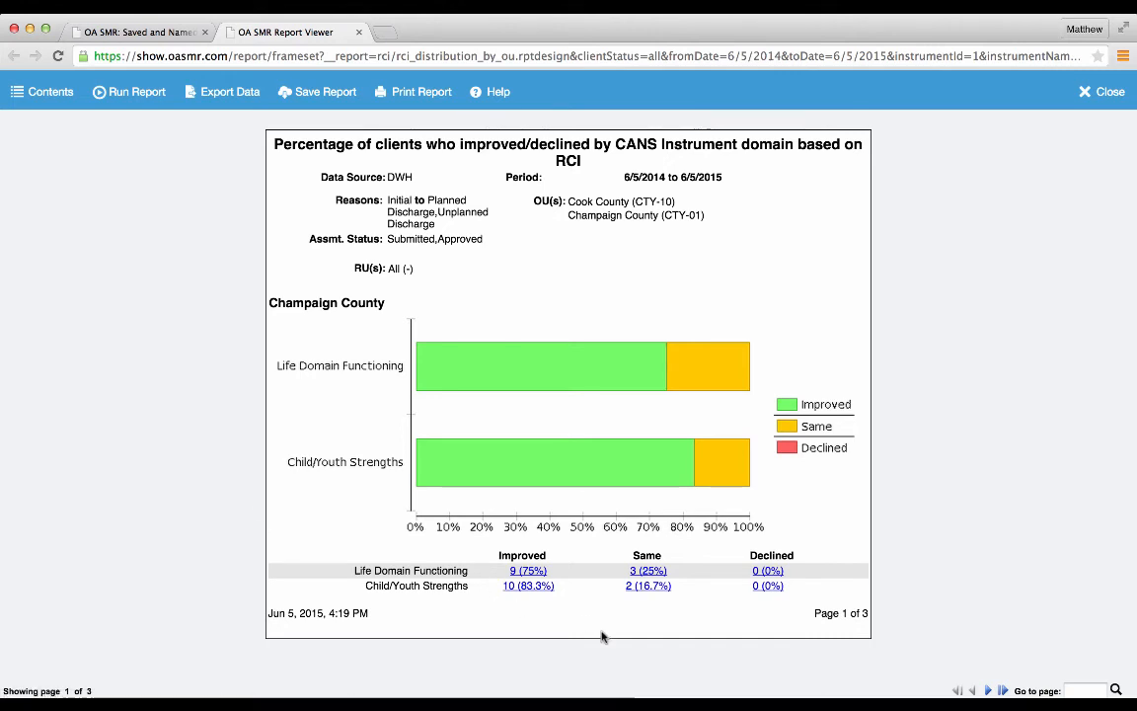
pyautogui.click(990, 691)
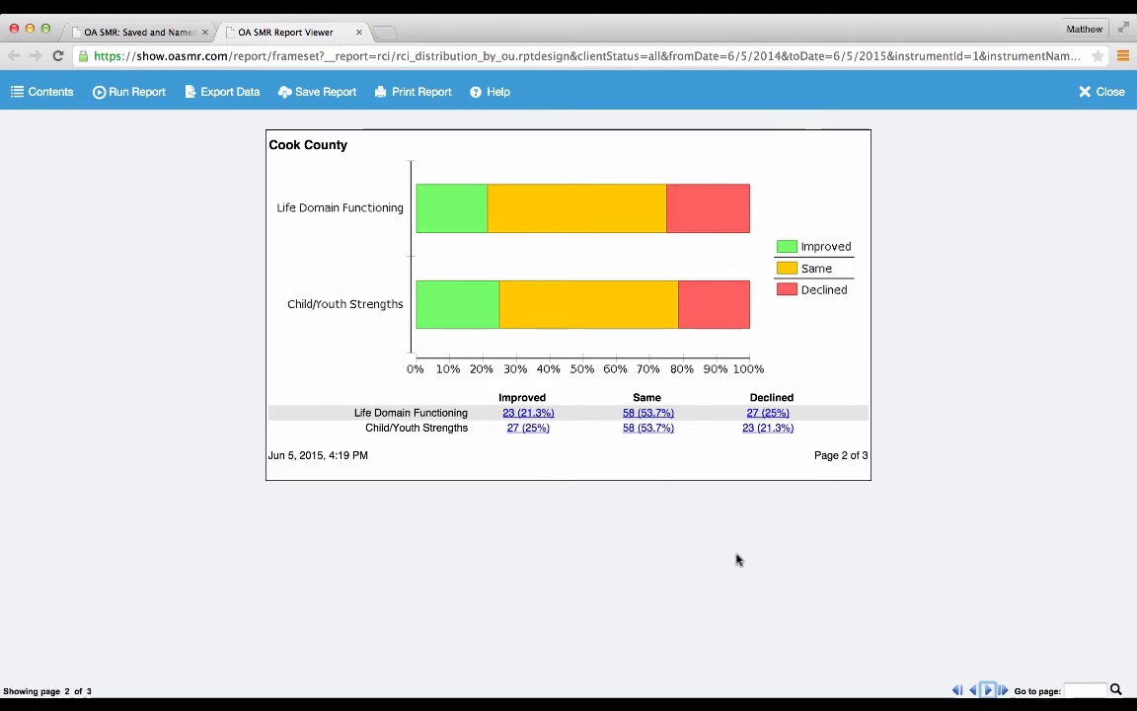
pyautogui.click(360, 36)
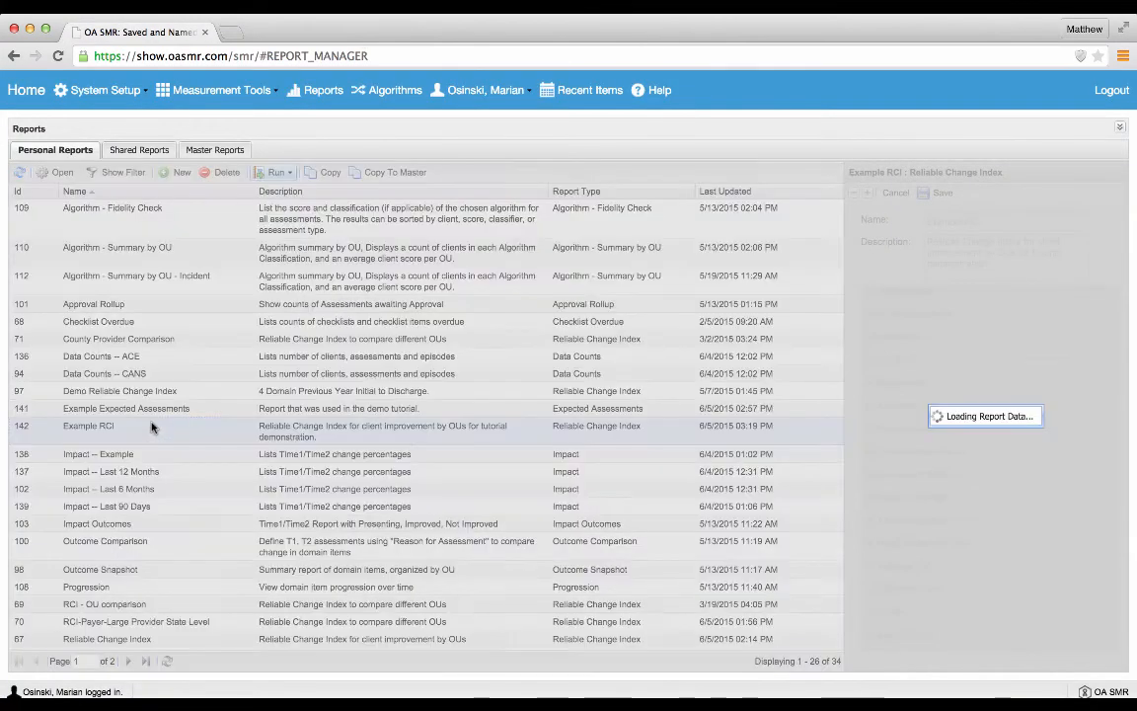
# Step: Set the Example RCI report to a Specified Date Range starting 1/1/2014, allow runtime override of the End Date, and save it
pyautogui.click(868, 193)
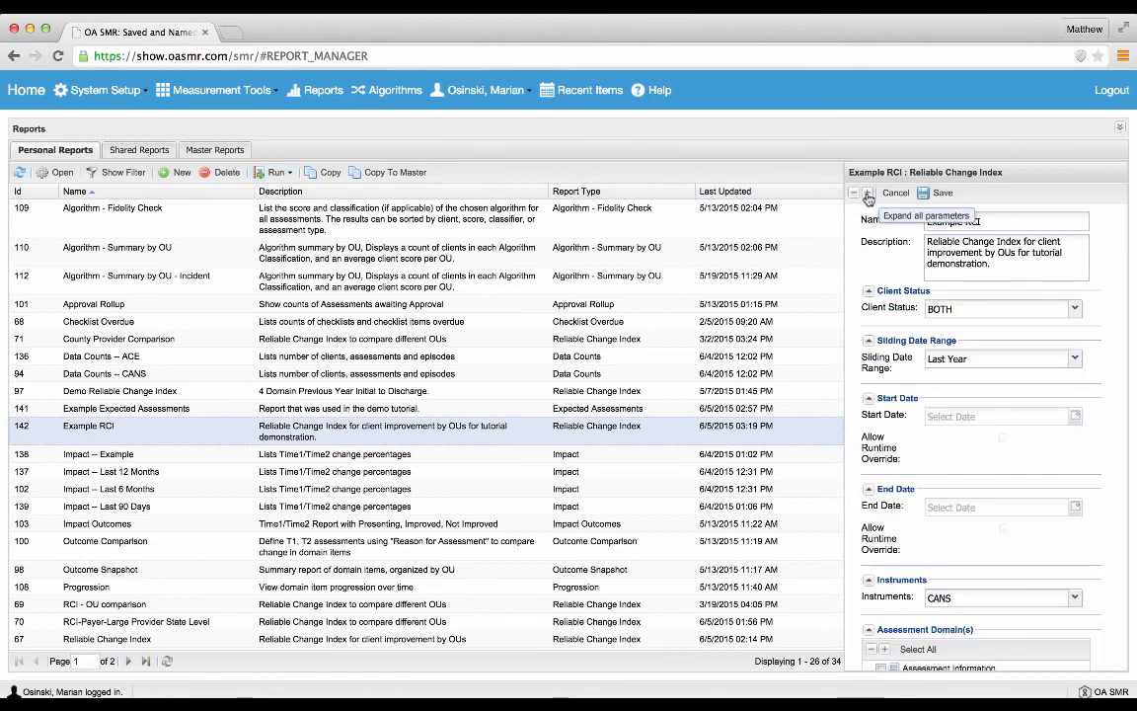
pyautogui.click(1076, 362)
pyautogui.click(953, 377)
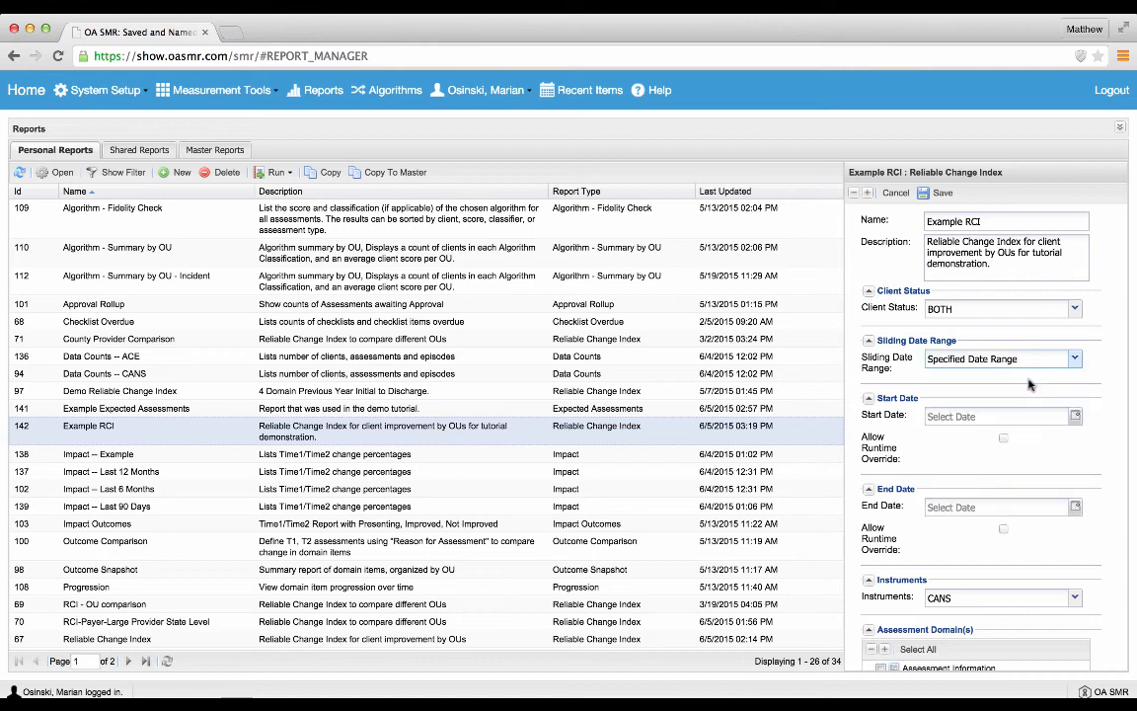
pyautogui.click(989, 416)
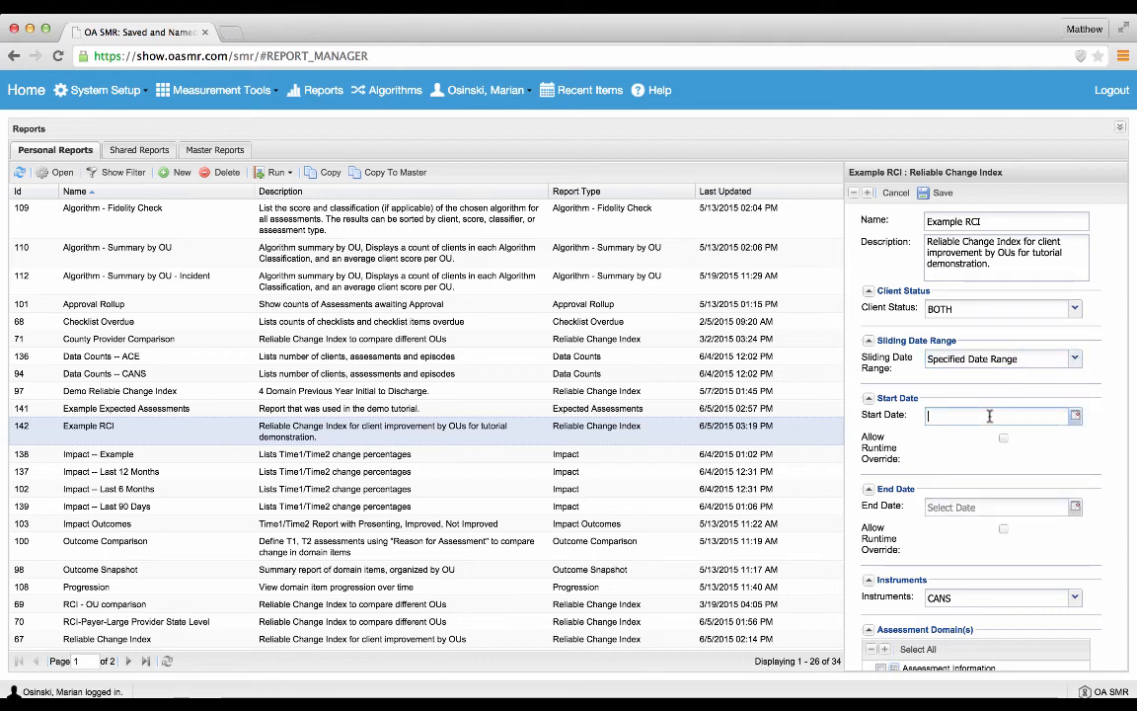
pyautogui.write('1/1/2014')
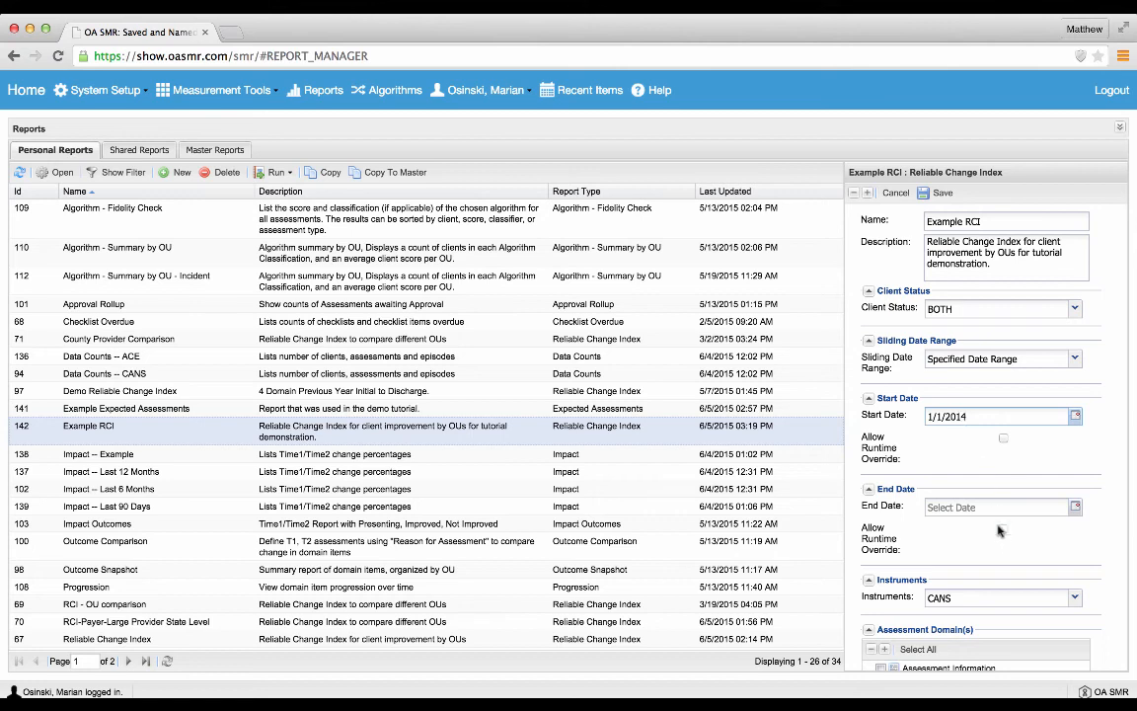
pyautogui.click(1004, 530)
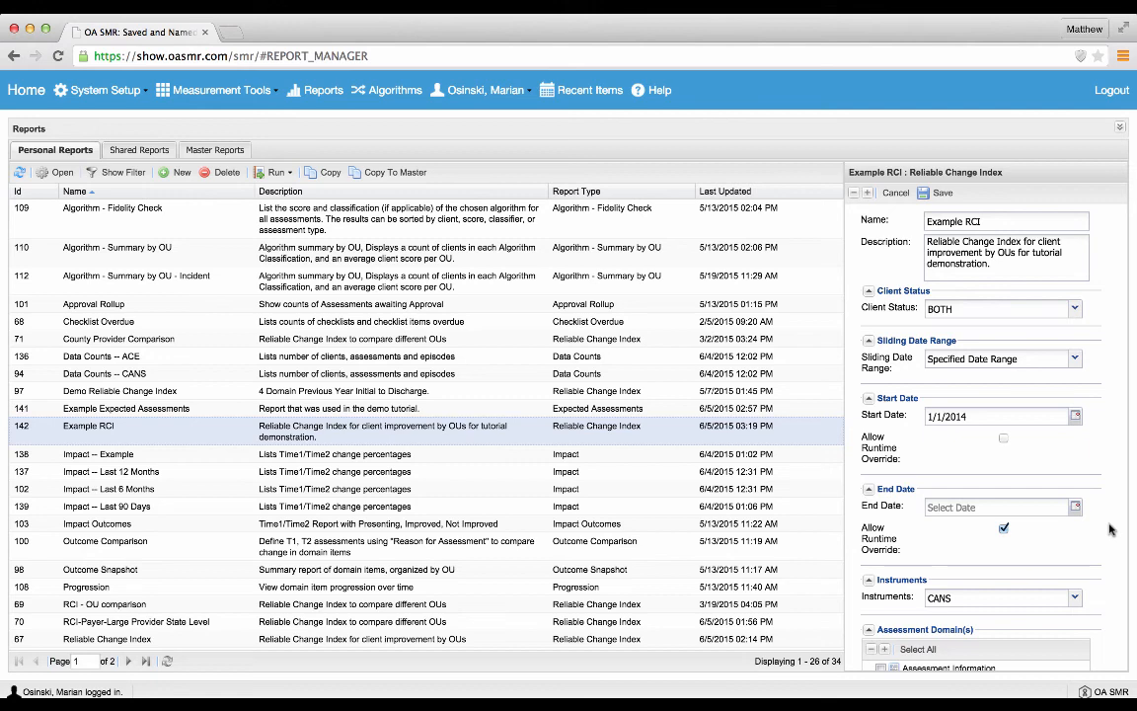
pyautogui.click(938, 192)
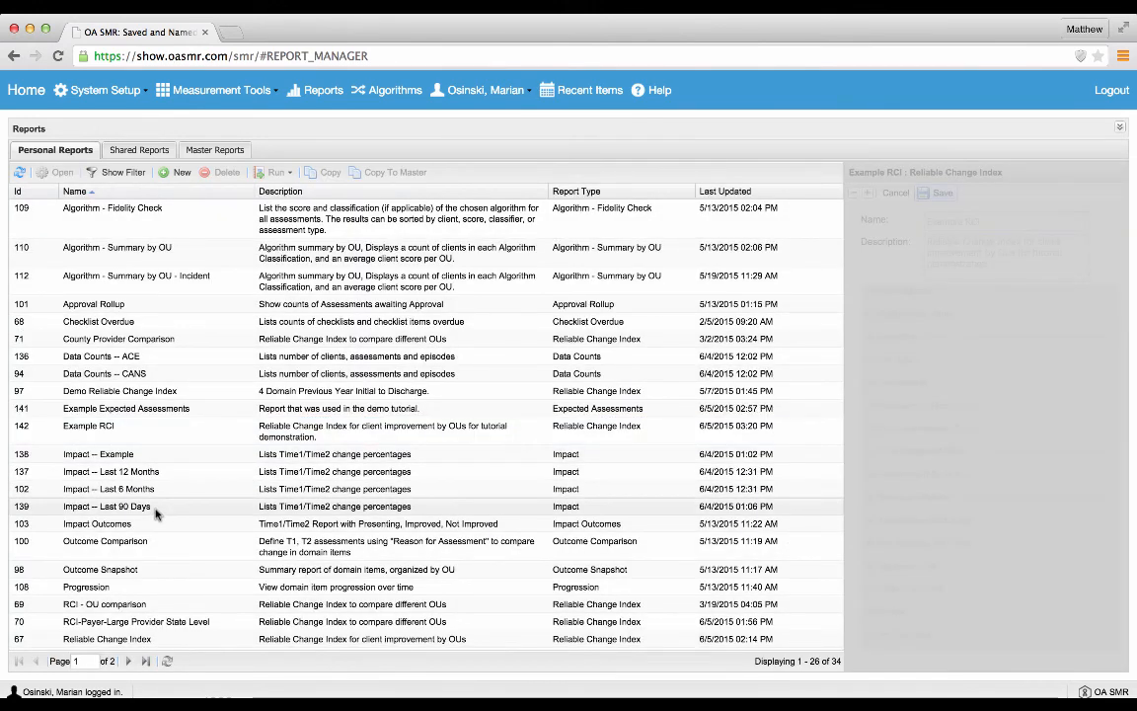
# Step: Run the Example RCI report immediately with the End Date 6/1/2015 and review the Champaign and Cook County results
pyautogui.click(209, 435)
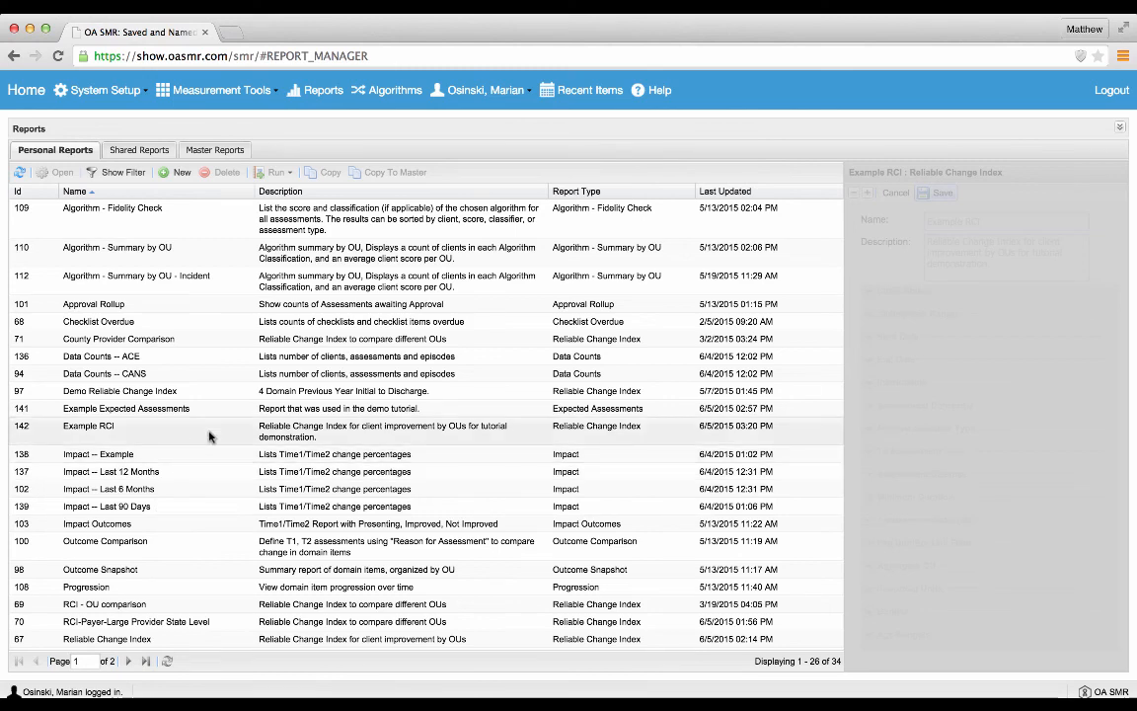
pyautogui.click(274, 174)
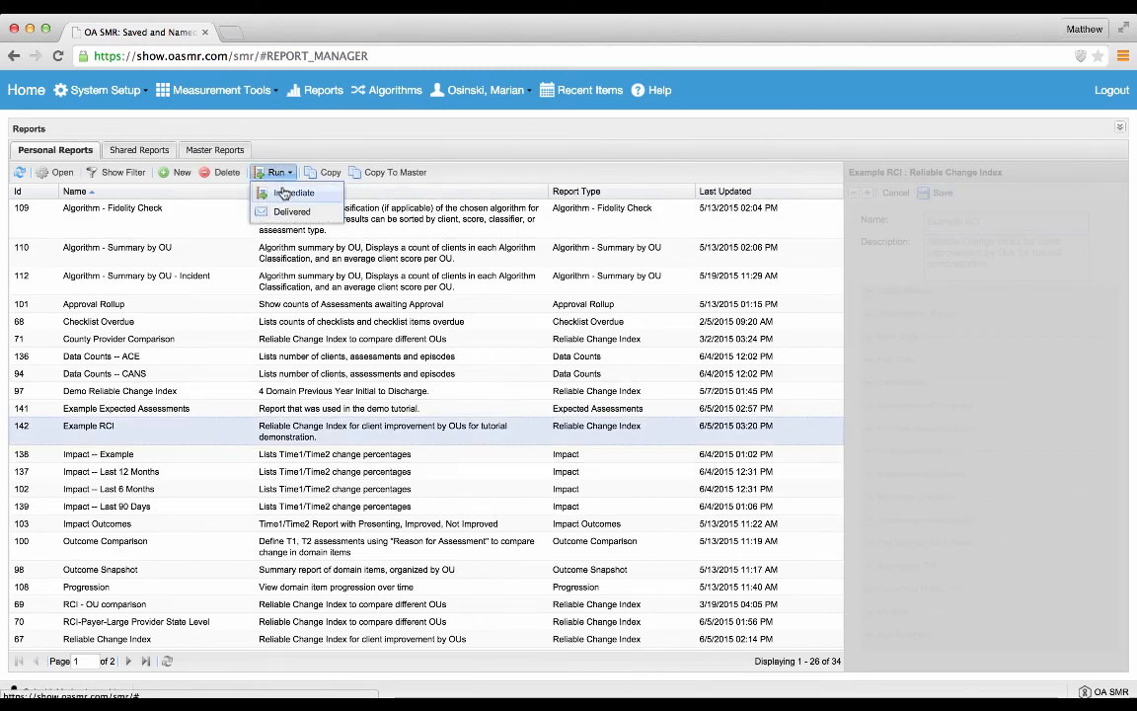
pyautogui.click(286, 191)
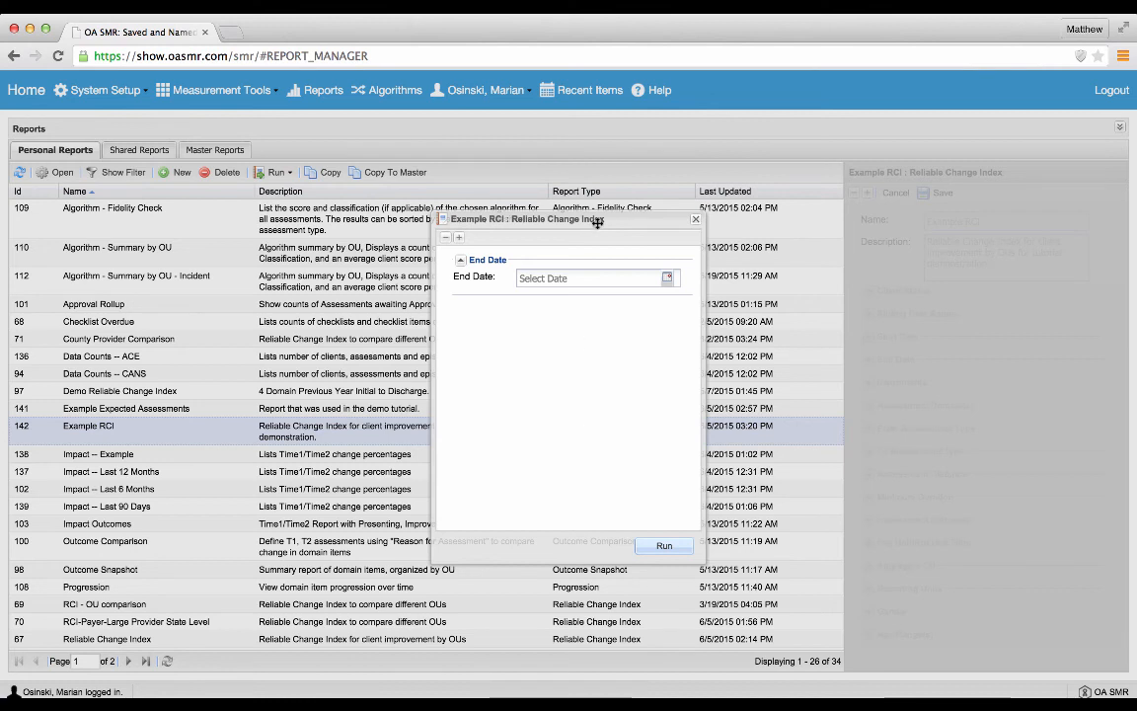
pyautogui.click(594, 275)
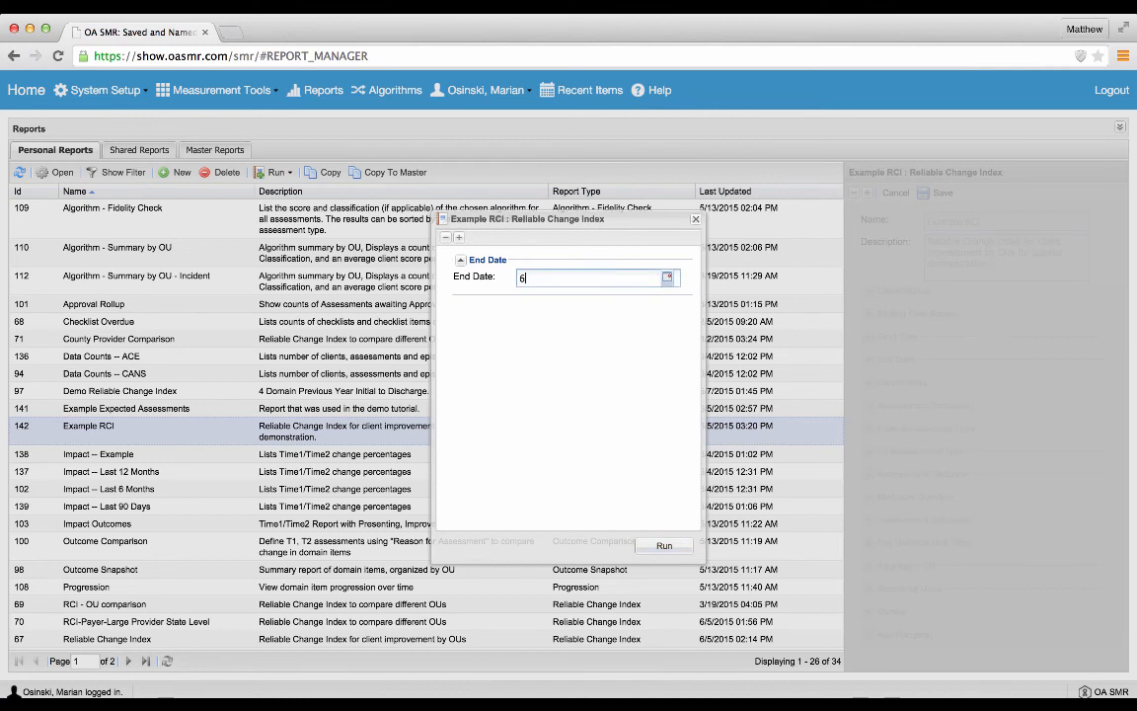
pyautogui.write('6/1/2015')
pyautogui.click(665, 548)
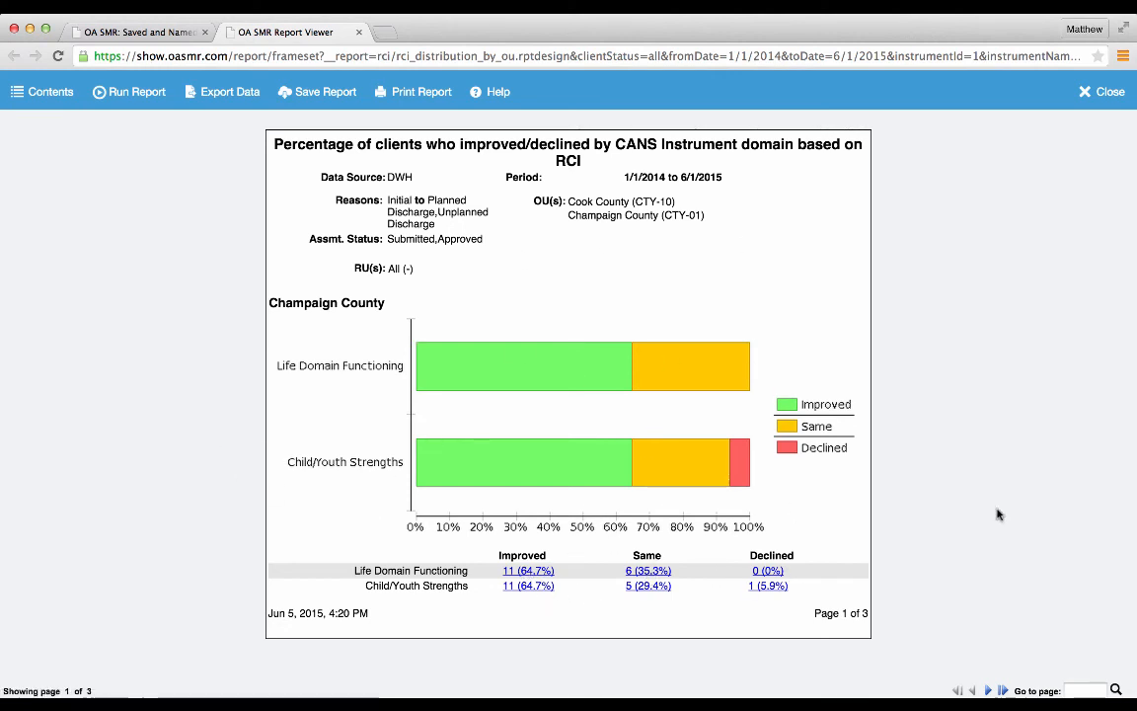
pyautogui.click(990, 690)
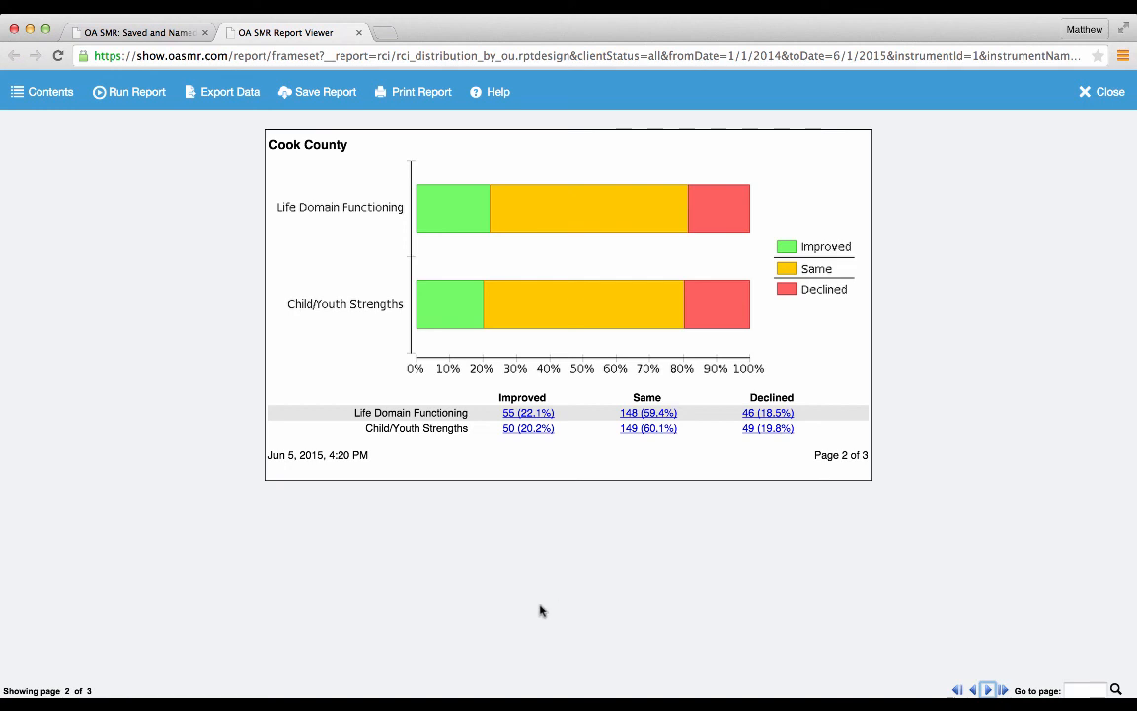
pyautogui.click(359, 33)
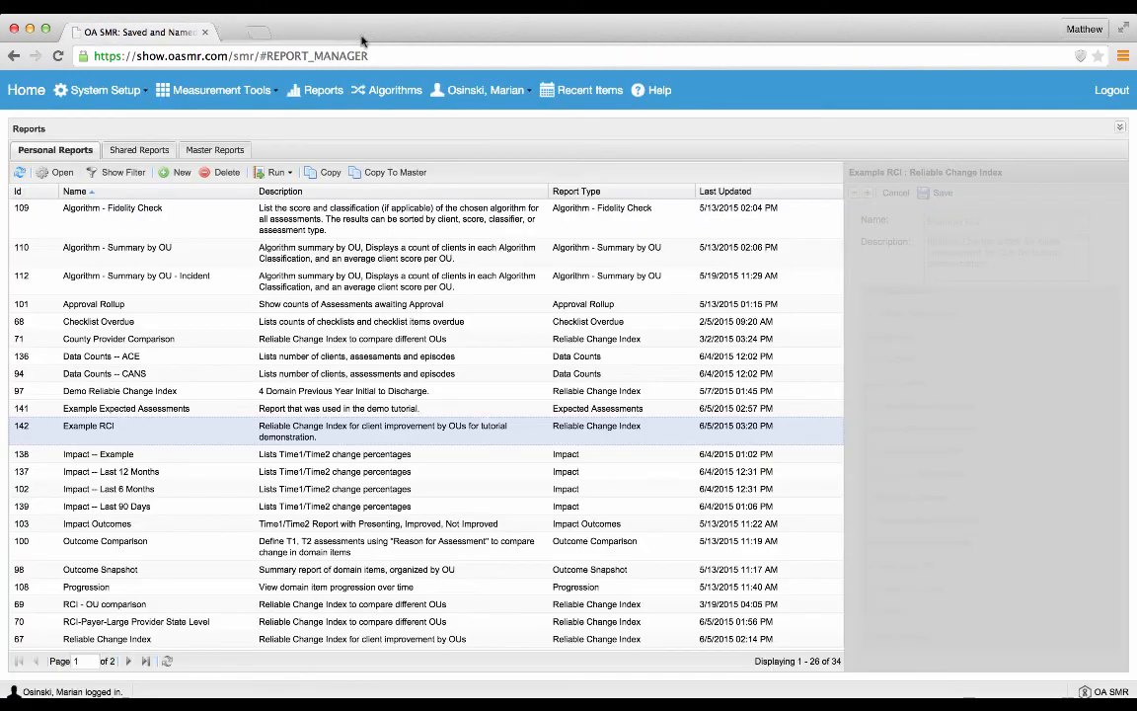